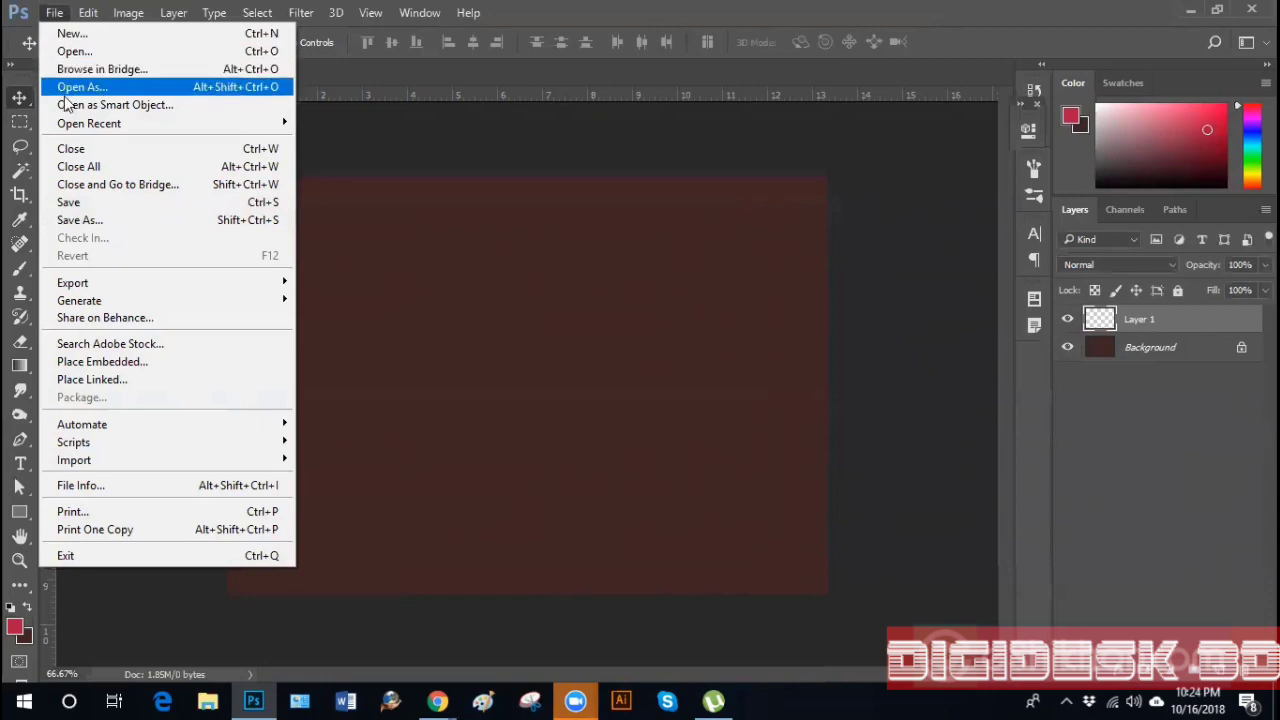
Look through the file commands, including the Export and Automate options
{"action": "mouse_move", "coordinate": [109, 127]}
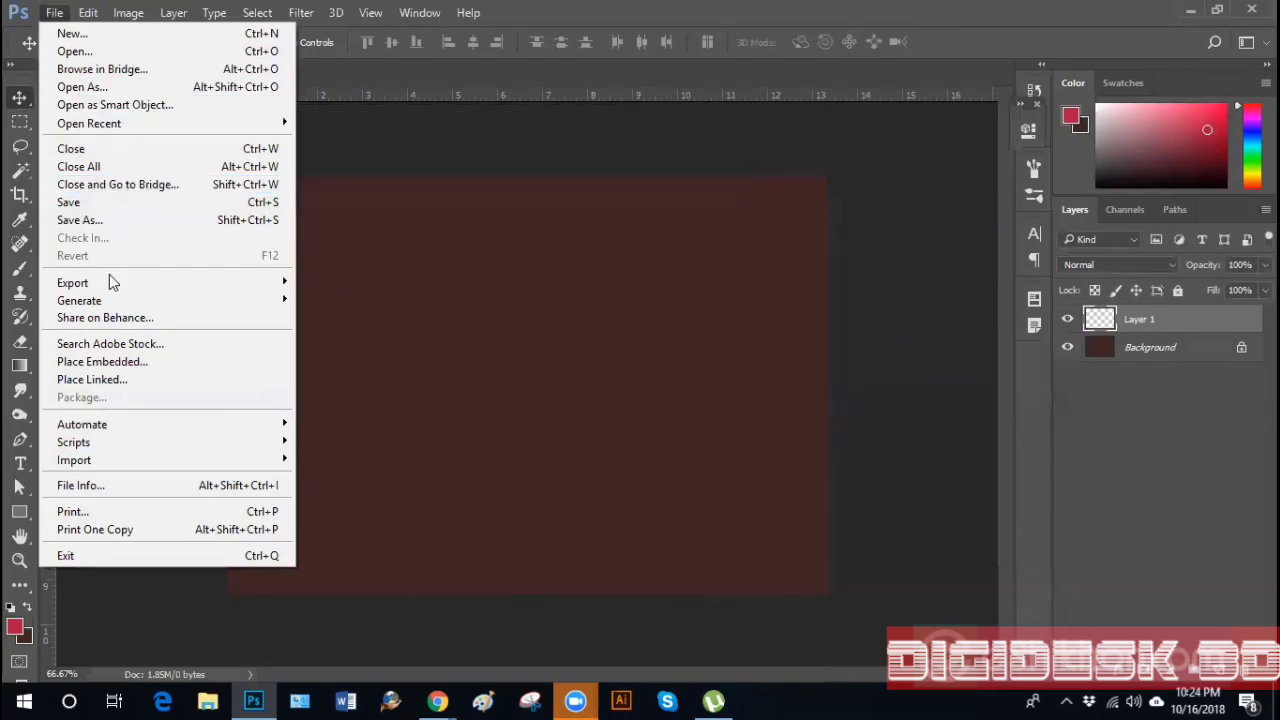
{"action": "mouse_move", "coordinate": [113, 286]}
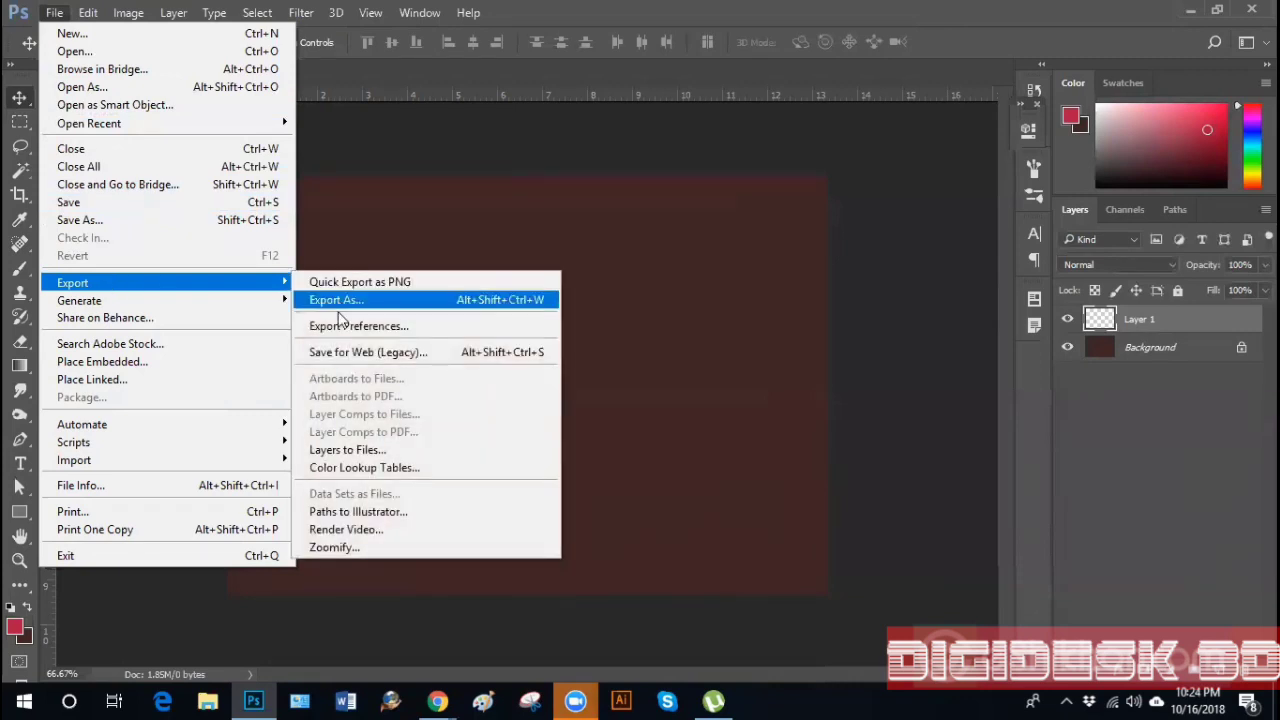
{"action": "mouse_move", "coordinate": [88, 303]}
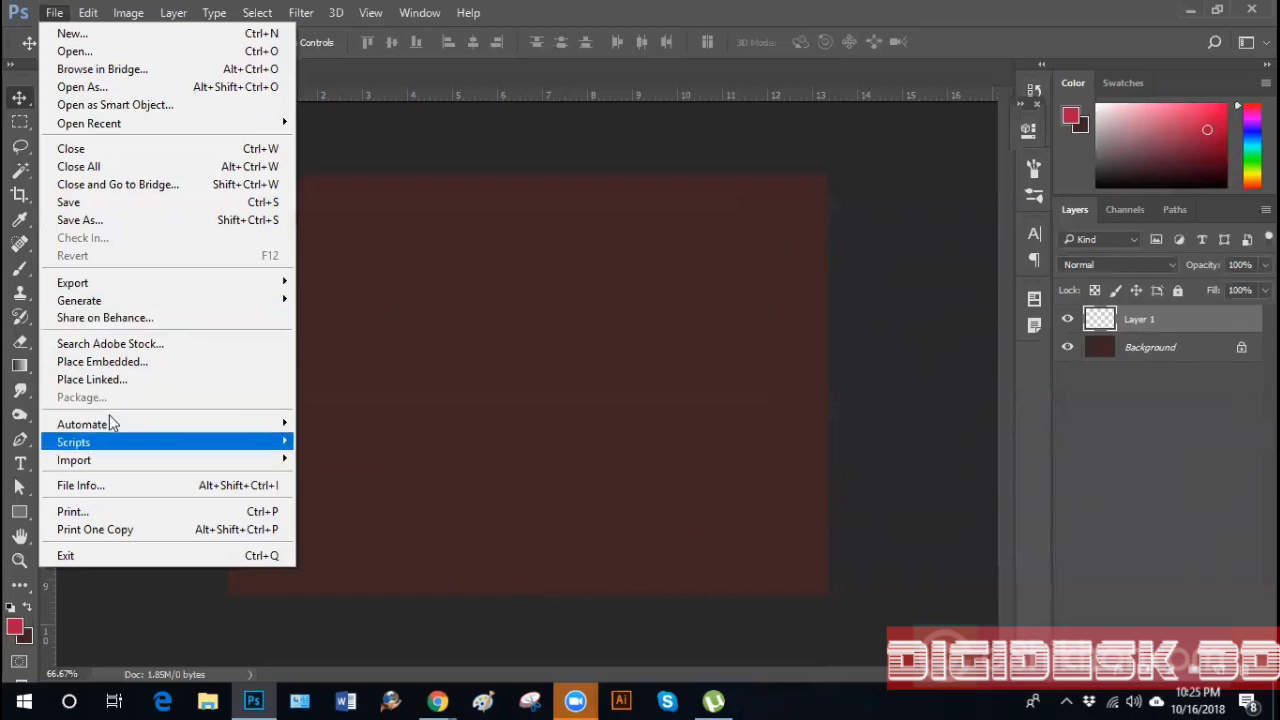
{"action": "mouse_move", "coordinate": [175, 433]}
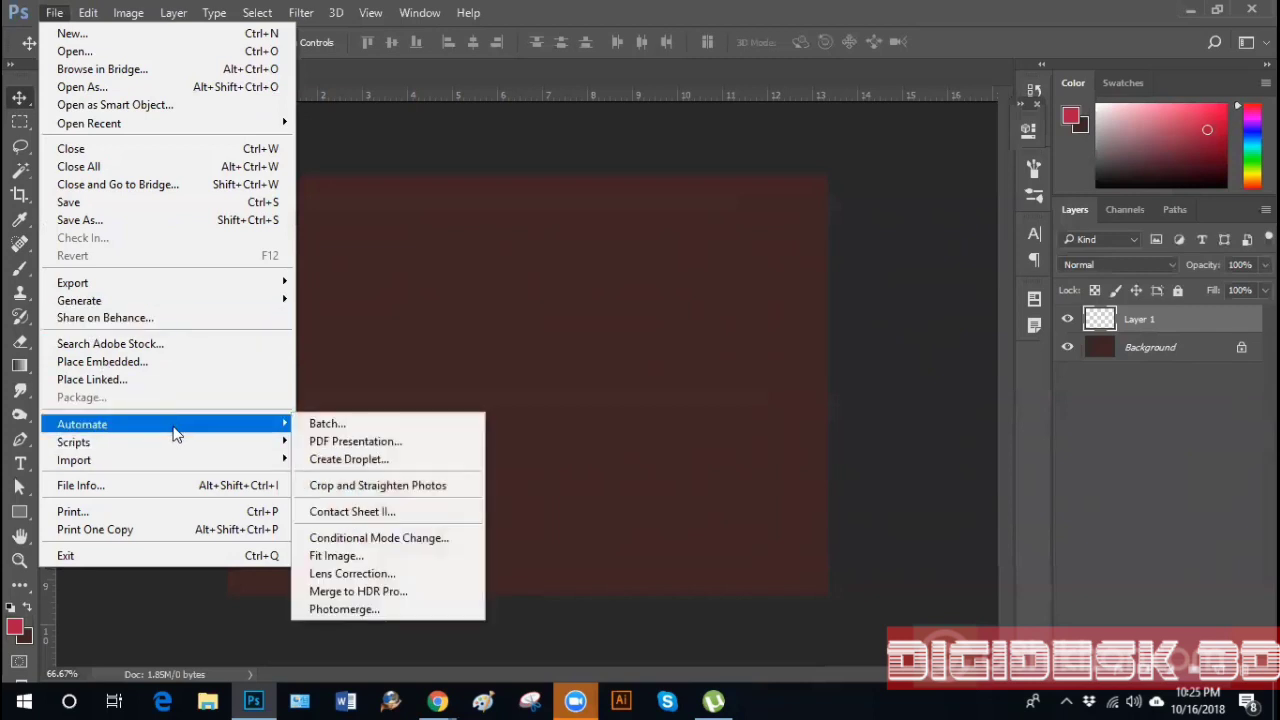
{"action": "mouse_move", "coordinate": [130, 455]}
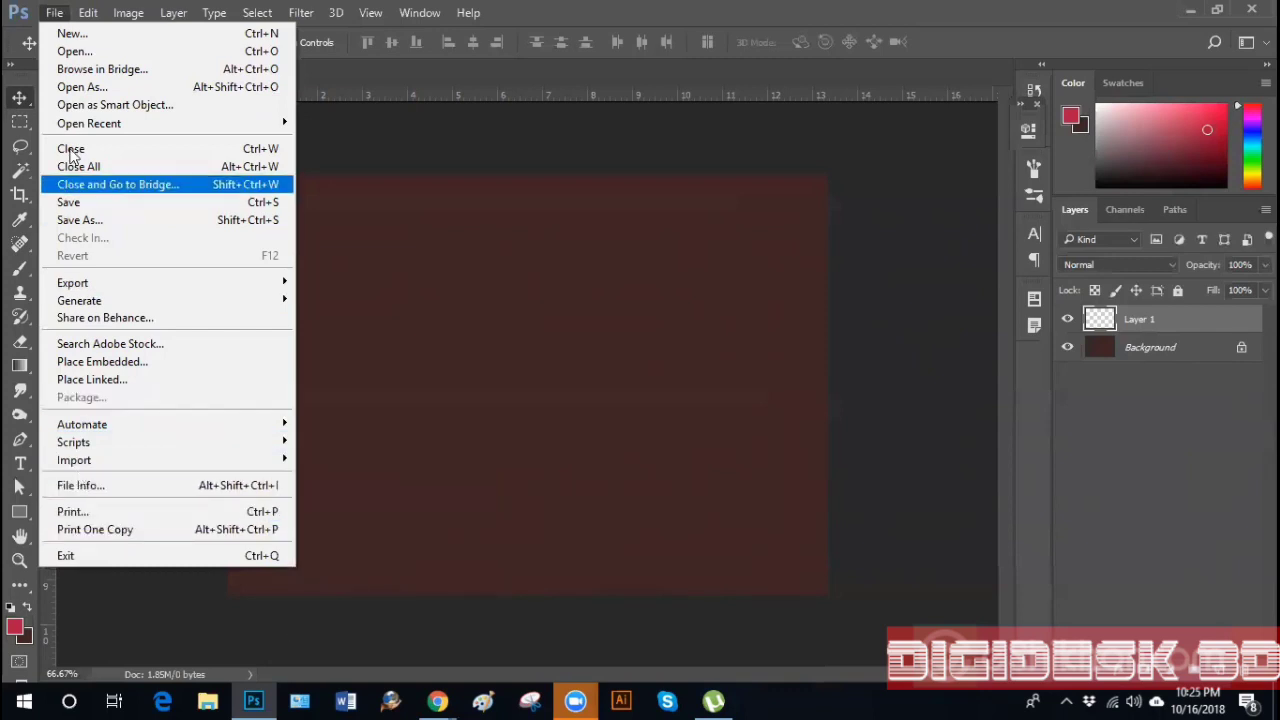
{"action": "left_click", "coordinate": [54, 12]}
{"action": "left_click", "coordinate": [52, 12]}
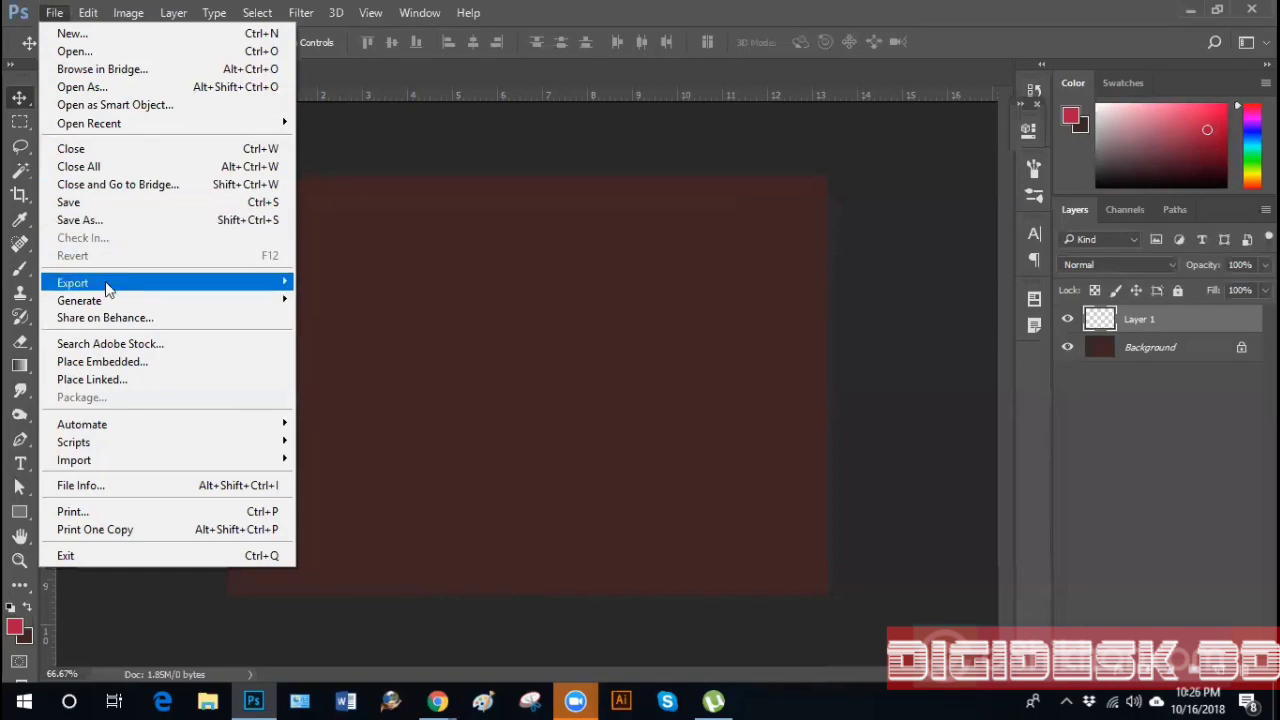
{"action": "mouse_move", "coordinate": [109, 288]}
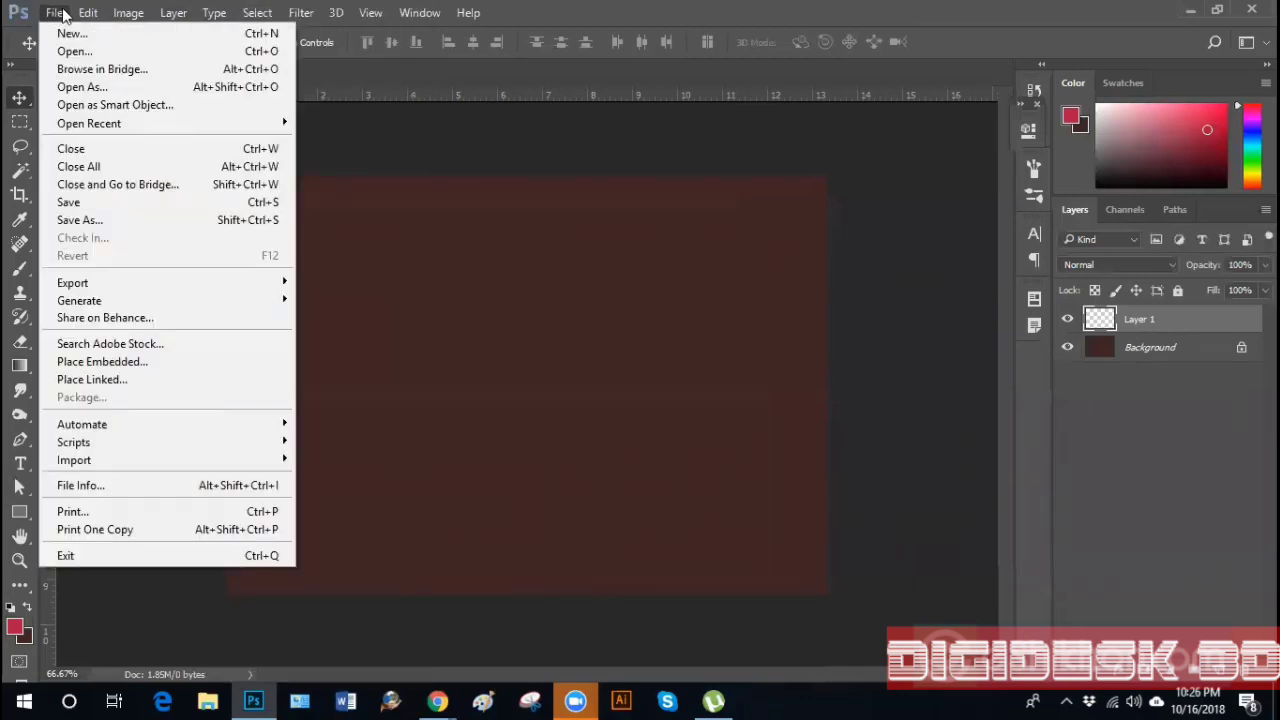
{"action": "mouse_move", "coordinate": [87, 13]}
{"action": "mouse_move", "coordinate": [214, 286]}
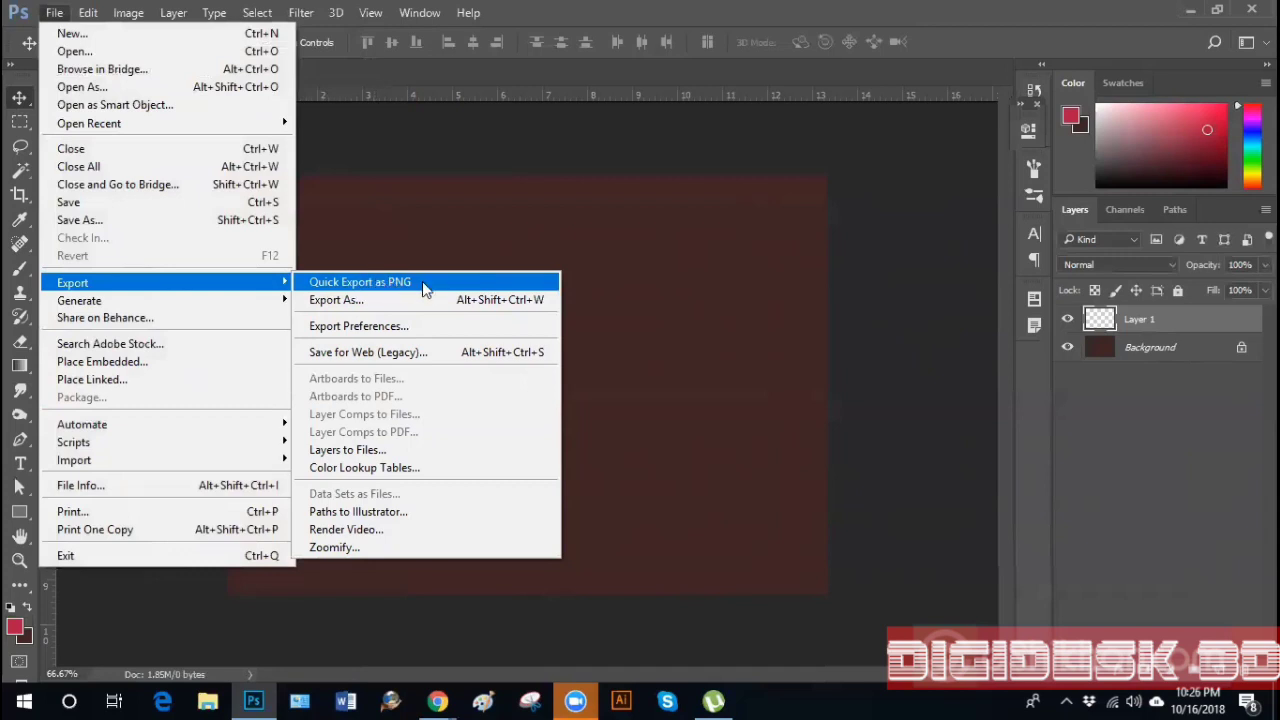
Review the file formats offered by Save As for the document, leaving it unsaved
{"action": "left_click", "coordinate": [90, 227]}
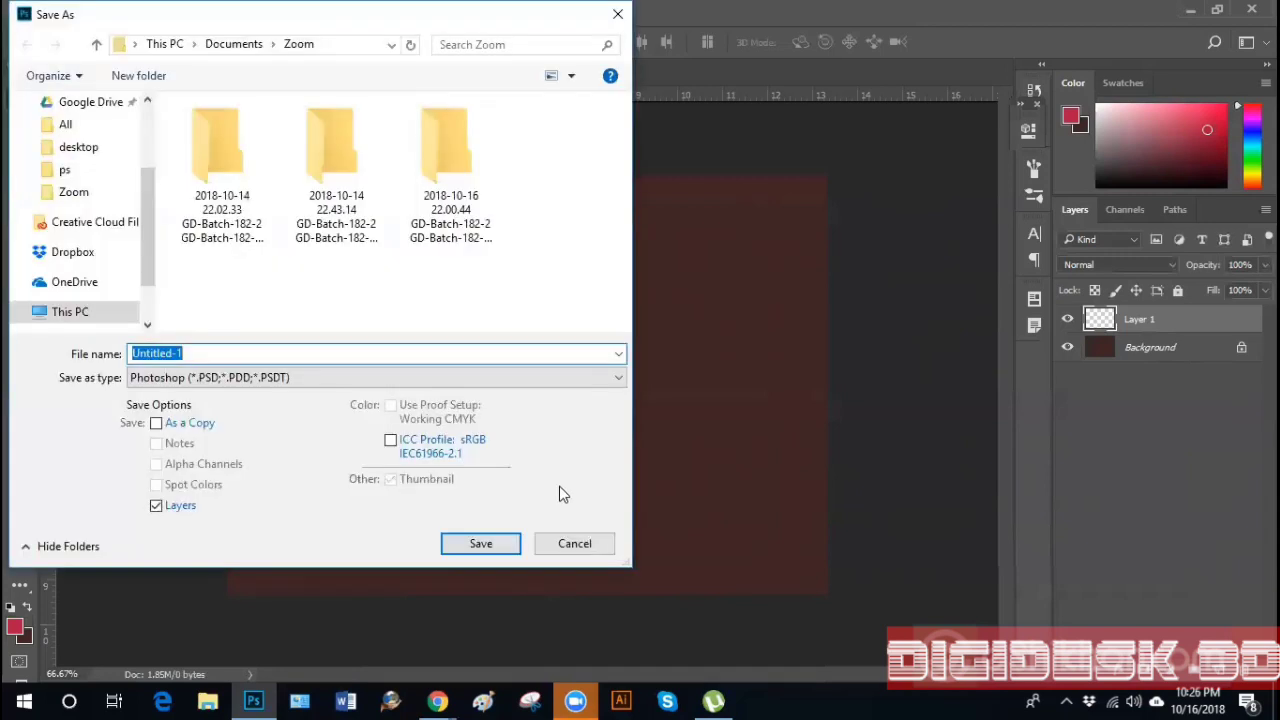
{"action": "left_click", "coordinate": [443, 379]}
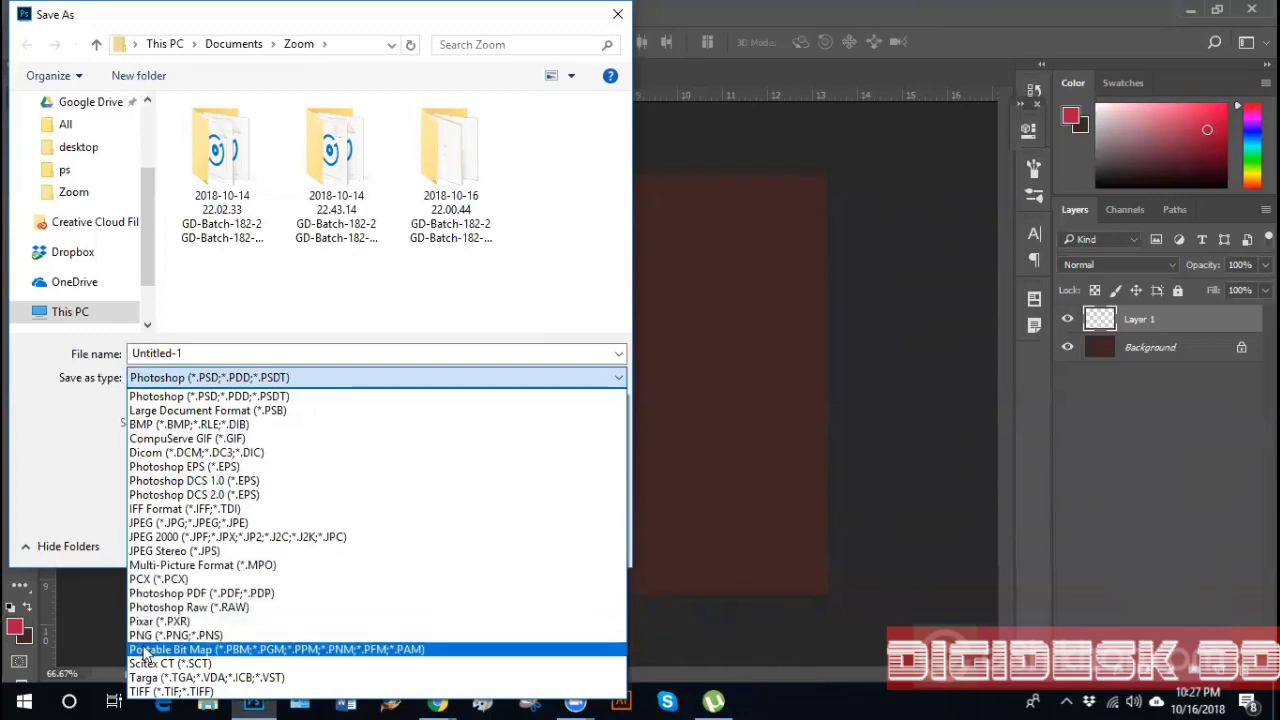
{"action": "left_click", "coordinate": [62, 476]}
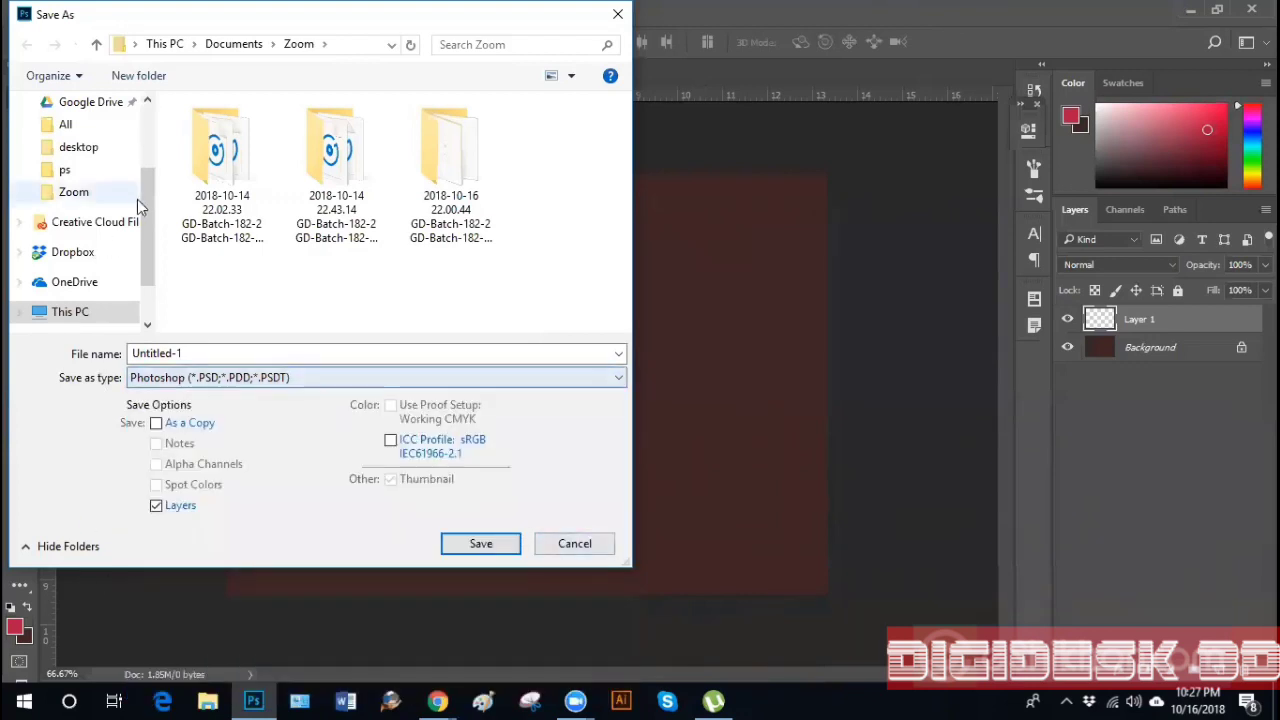
{"action": "left_click", "coordinate": [330, 379]}
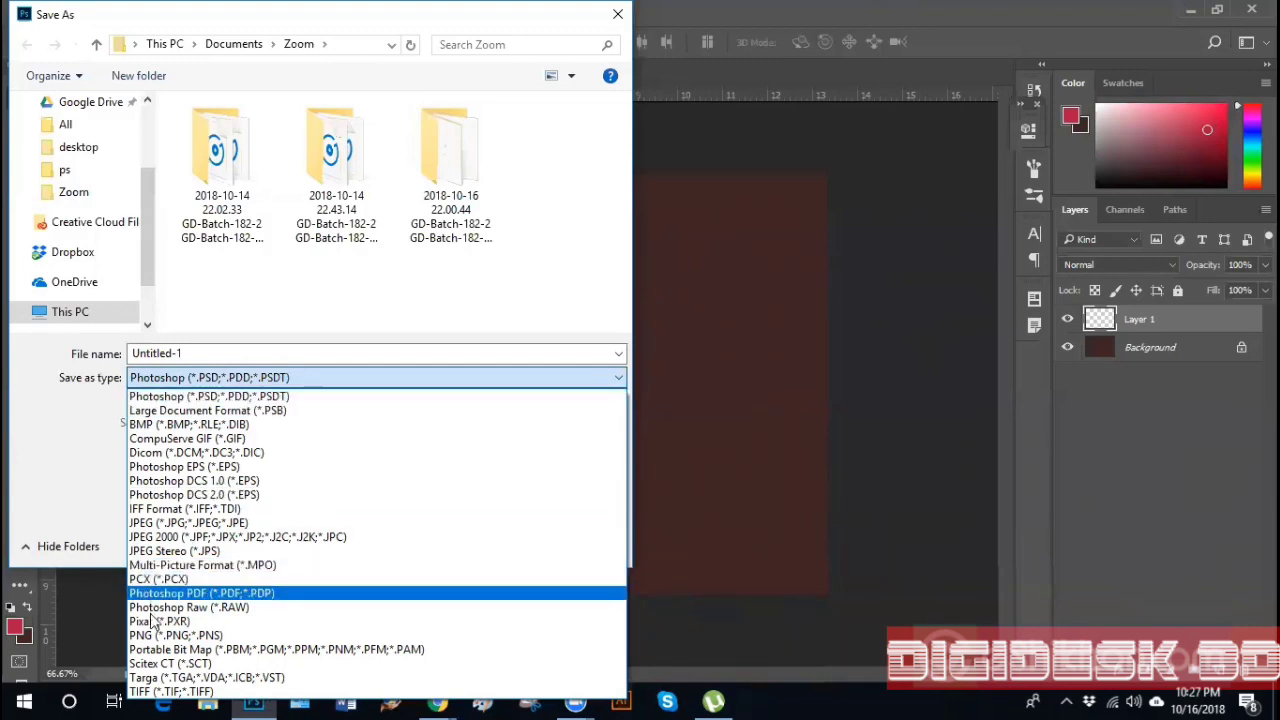
{"action": "left_click", "coordinate": [80, 465]}
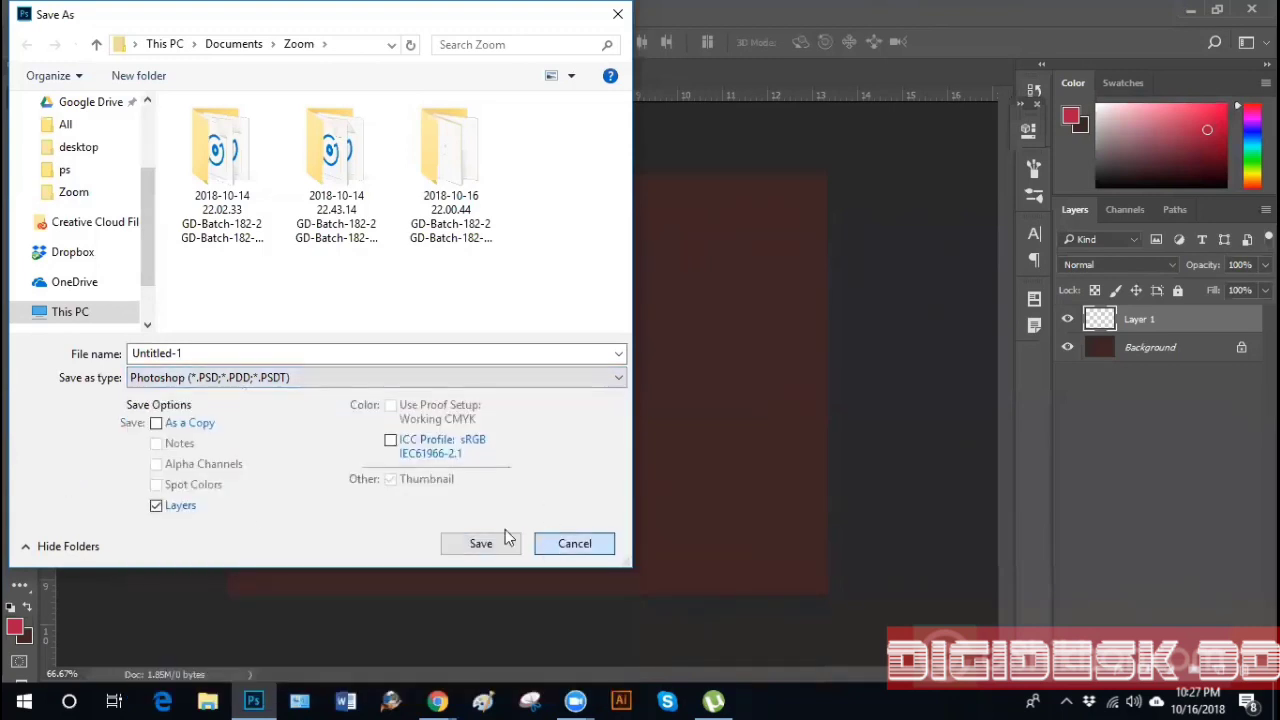
{"action": "left_click", "coordinate": [550, 543]}
Review the format choices in the Export As settings without exporting the document
{"action": "left_click", "coordinate": [55, 15]}
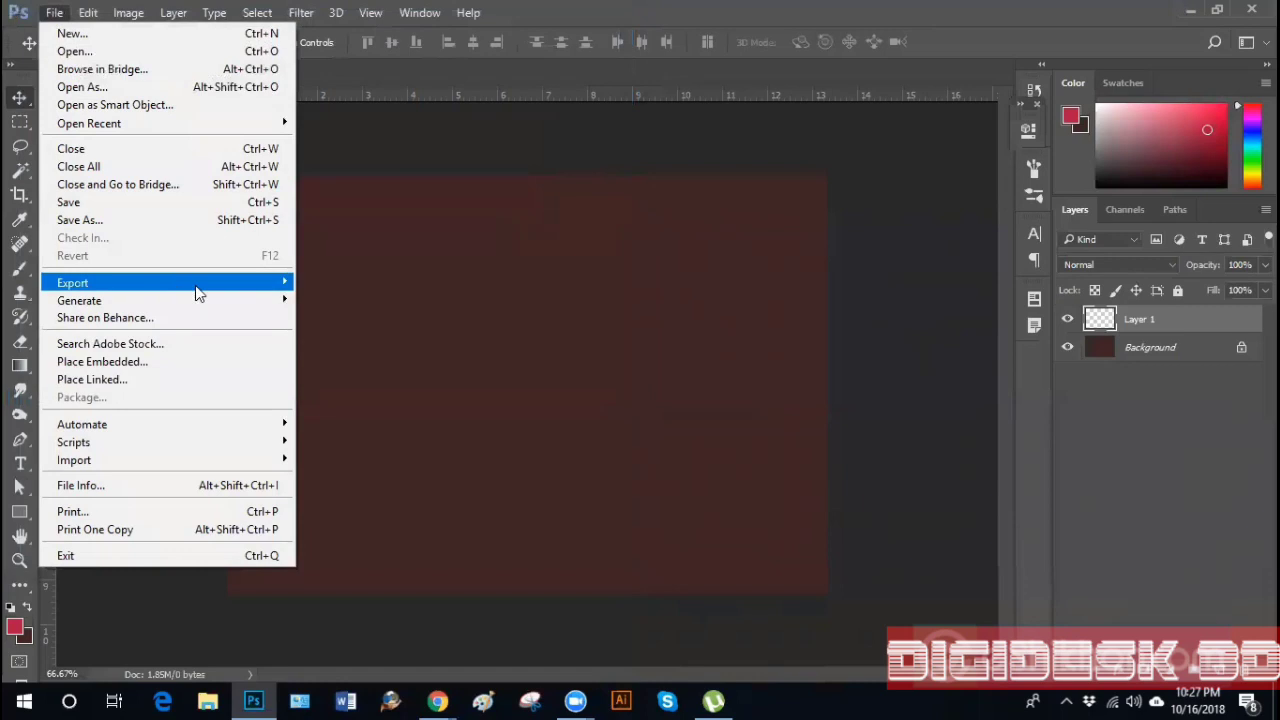
{"action": "mouse_move", "coordinate": [197, 287]}
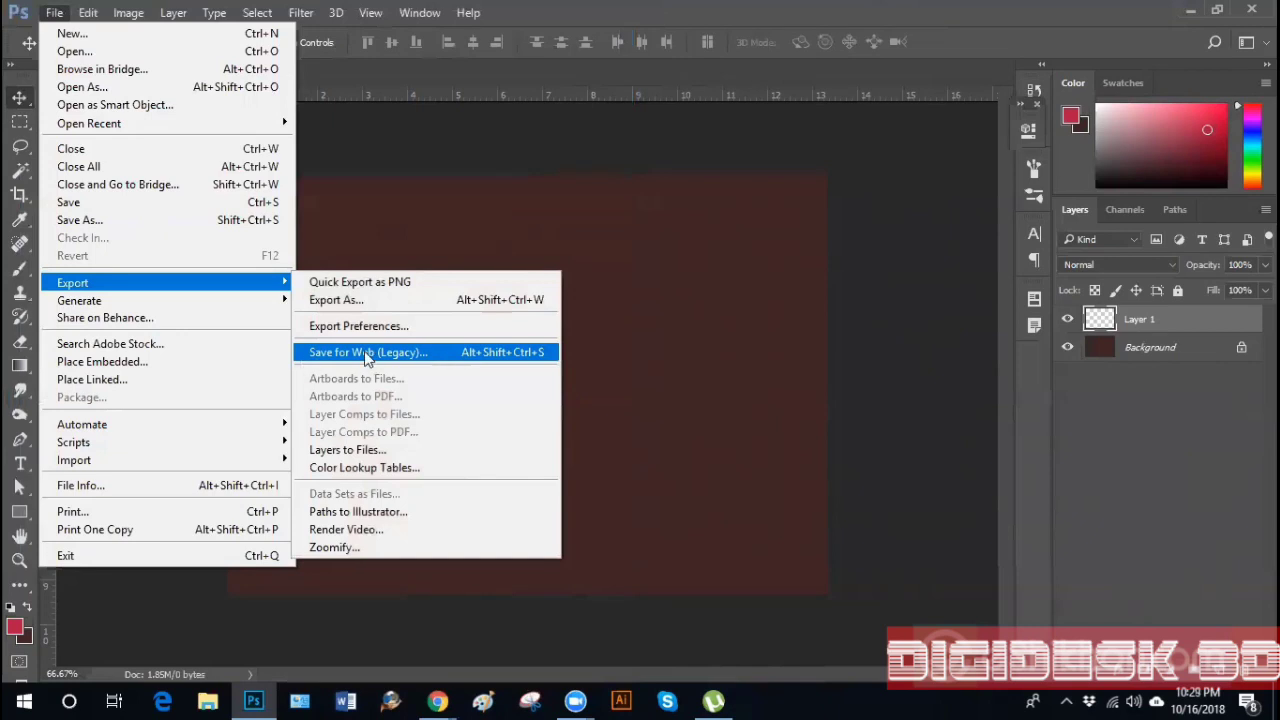
{"action": "left_click", "coordinate": [386, 304]}
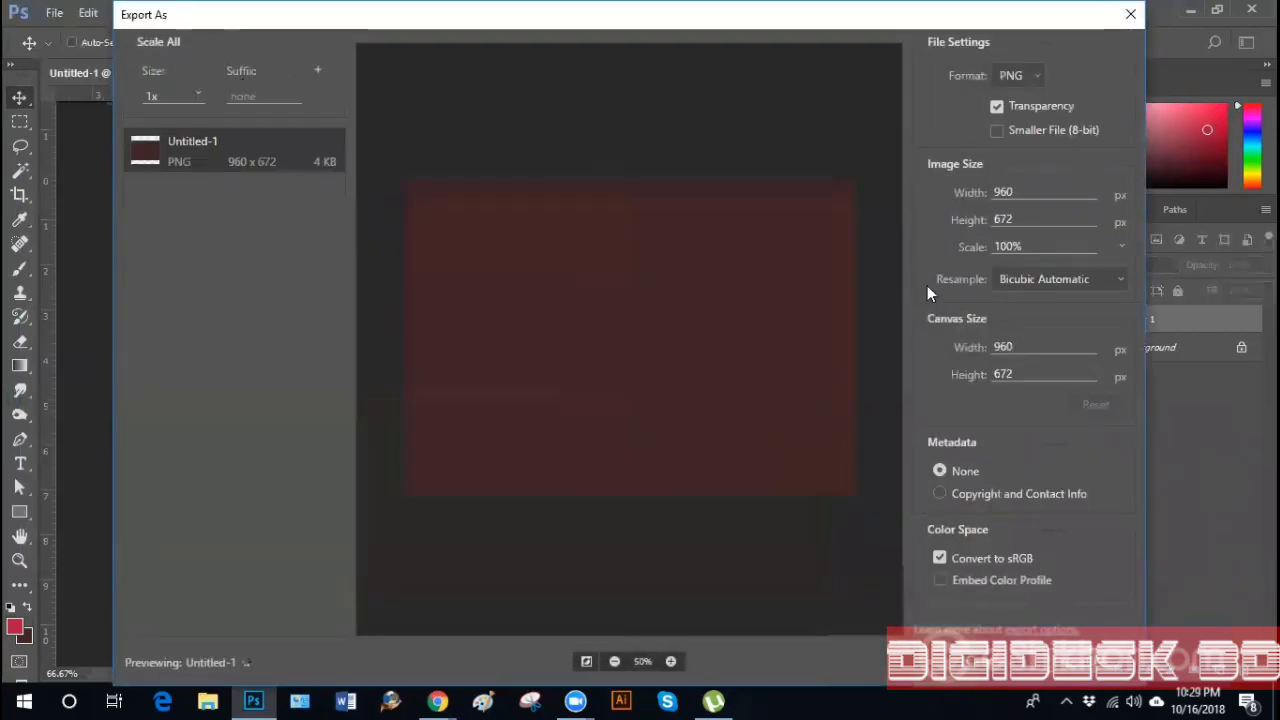
{"action": "left_click", "coordinate": [1041, 75]}
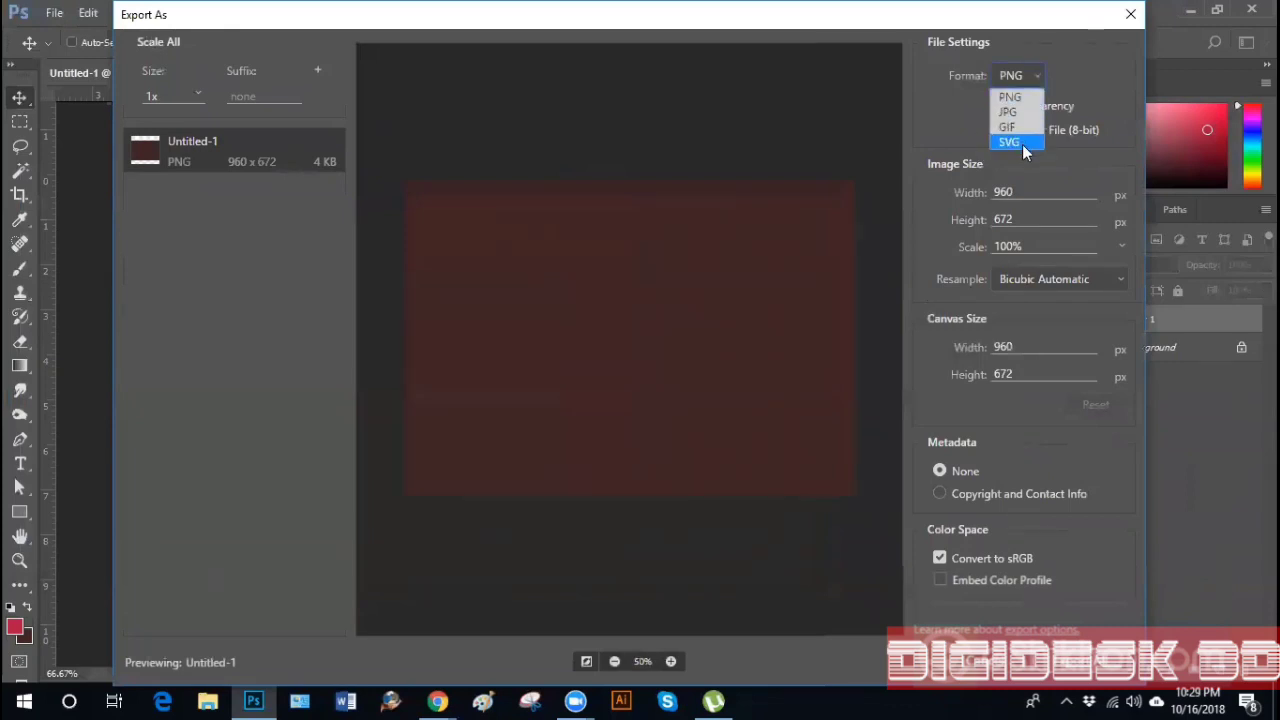
{"action": "left_click", "coordinate": [962, 125]}
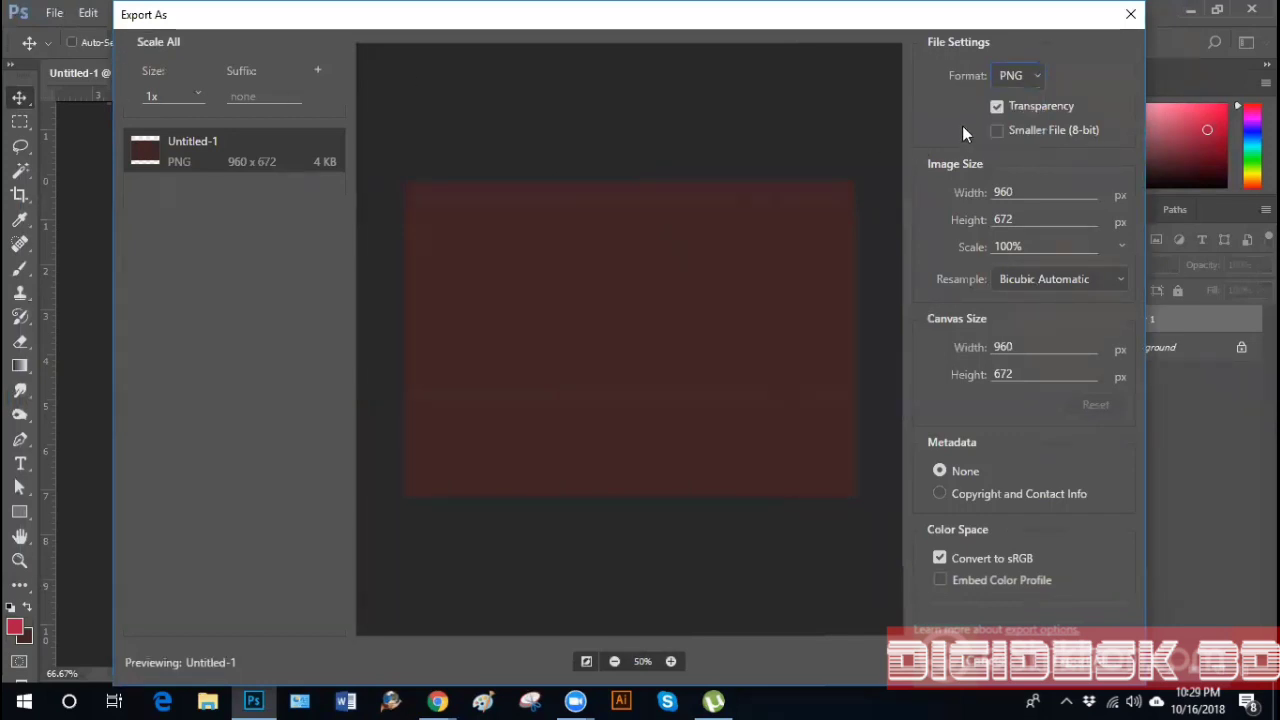
{"action": "left_click", "coordinate": [1130, 14]}
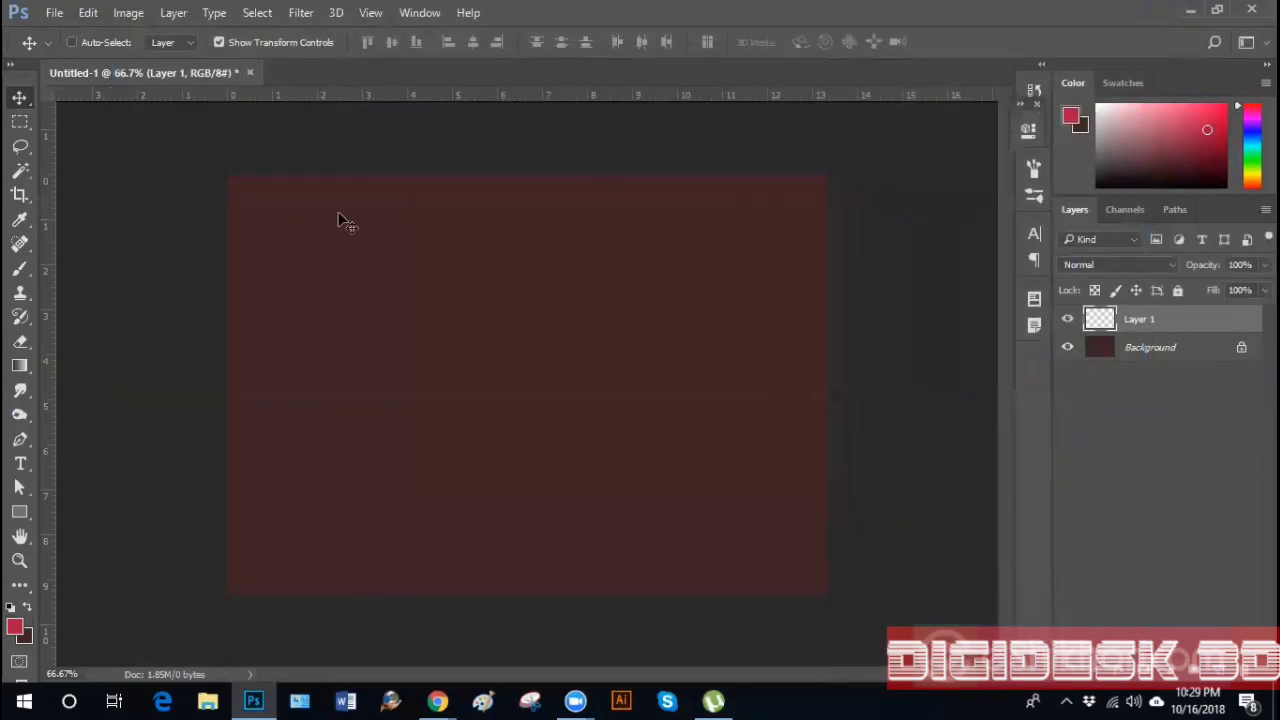
Compare the editing commands available with Layer 1 selected and with no layer selected, including the Transform options
{"action": "left_click", "coordinate": [55, 13]}
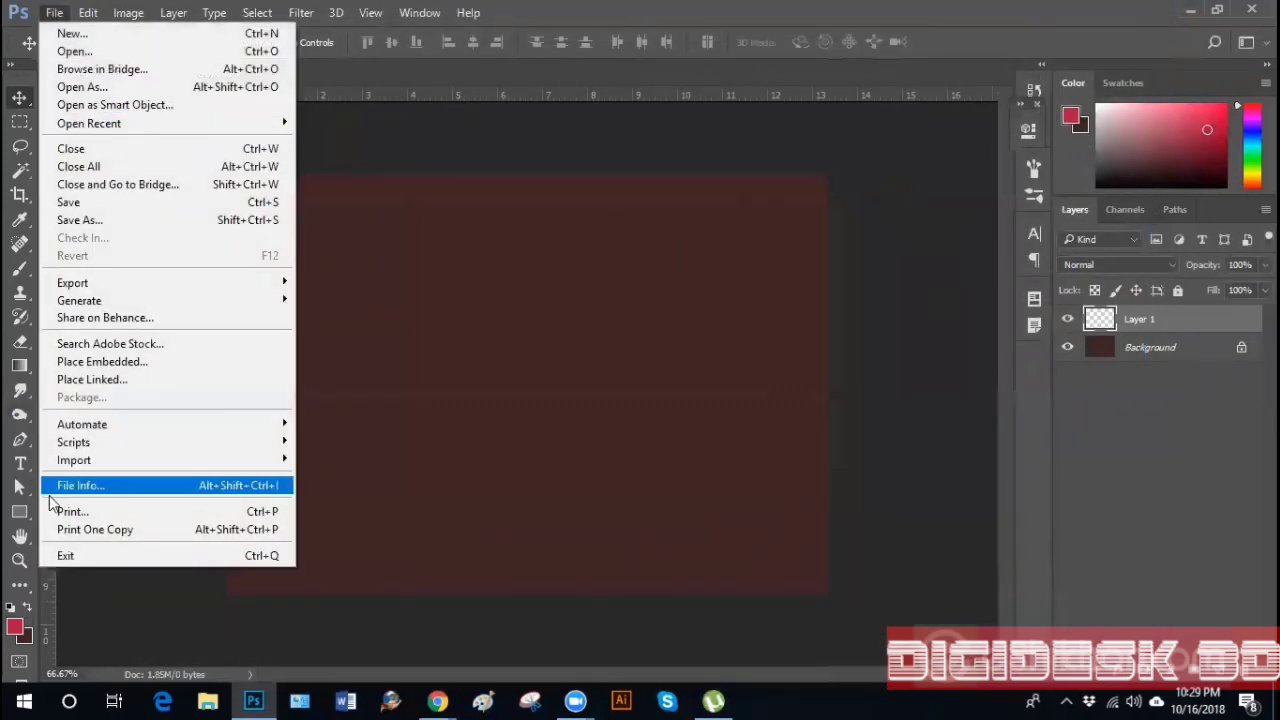
{"action": "mouse_move", "coordinate": [88, 11]}
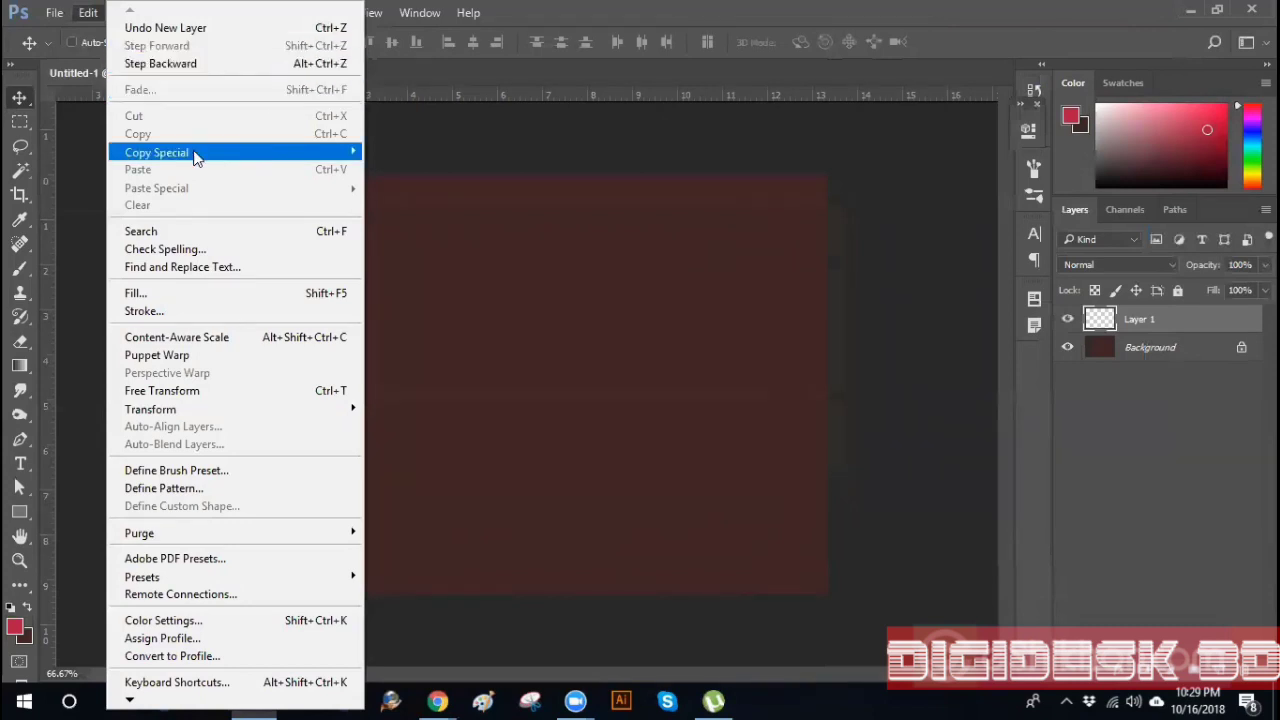
{"action": "mouse_move", "coordinate": [145, 158]}
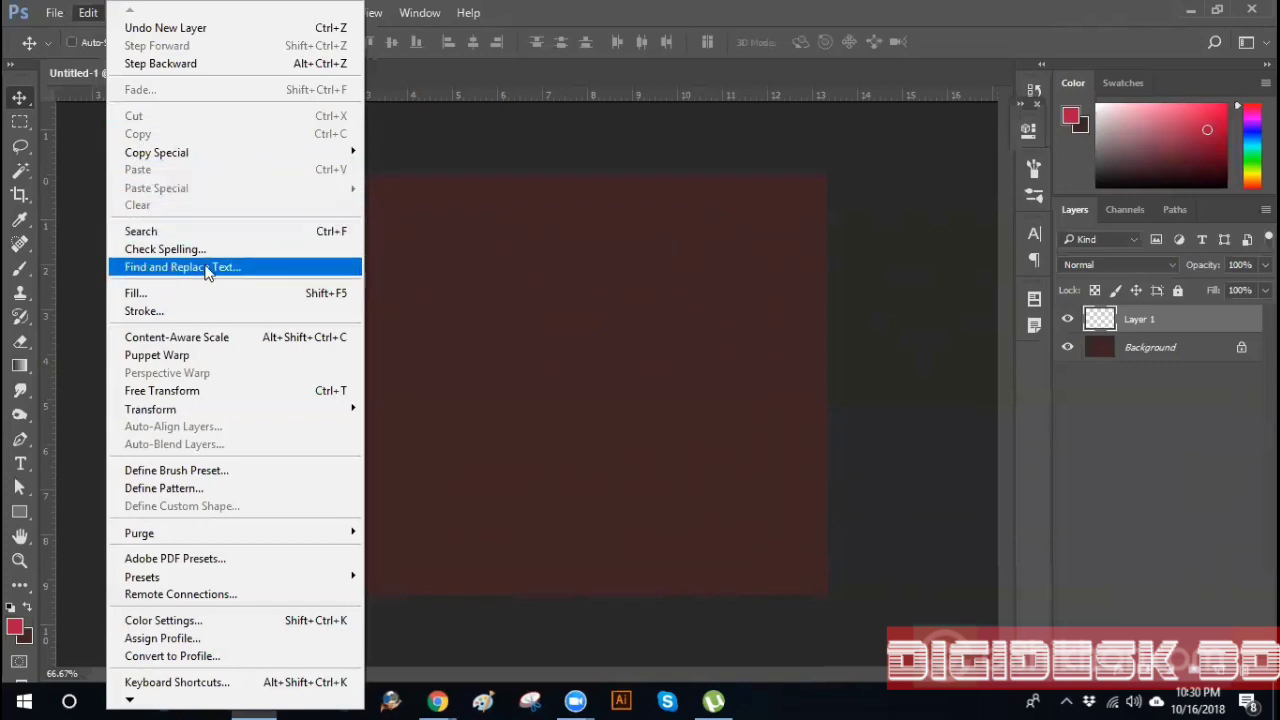
{"action": "mouse_move", "coordinate": [311, 414]}
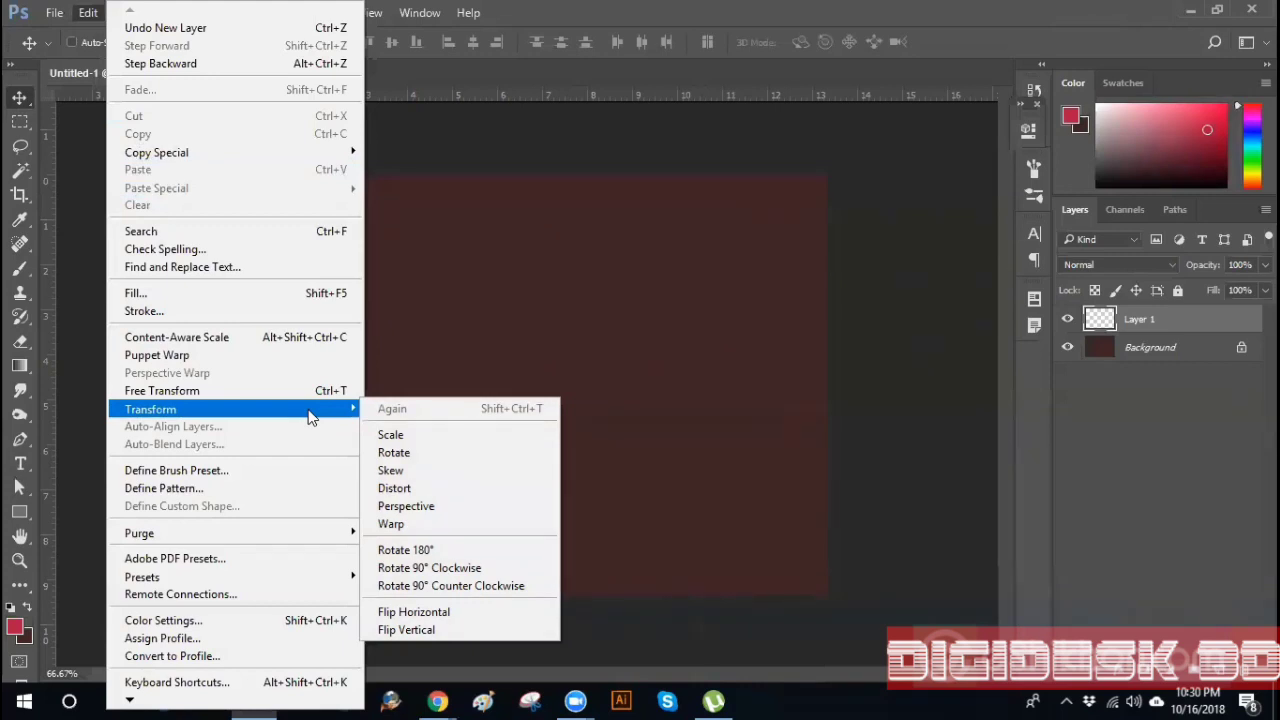
{"action": "left_click", "coordinate": [1167, 478]}
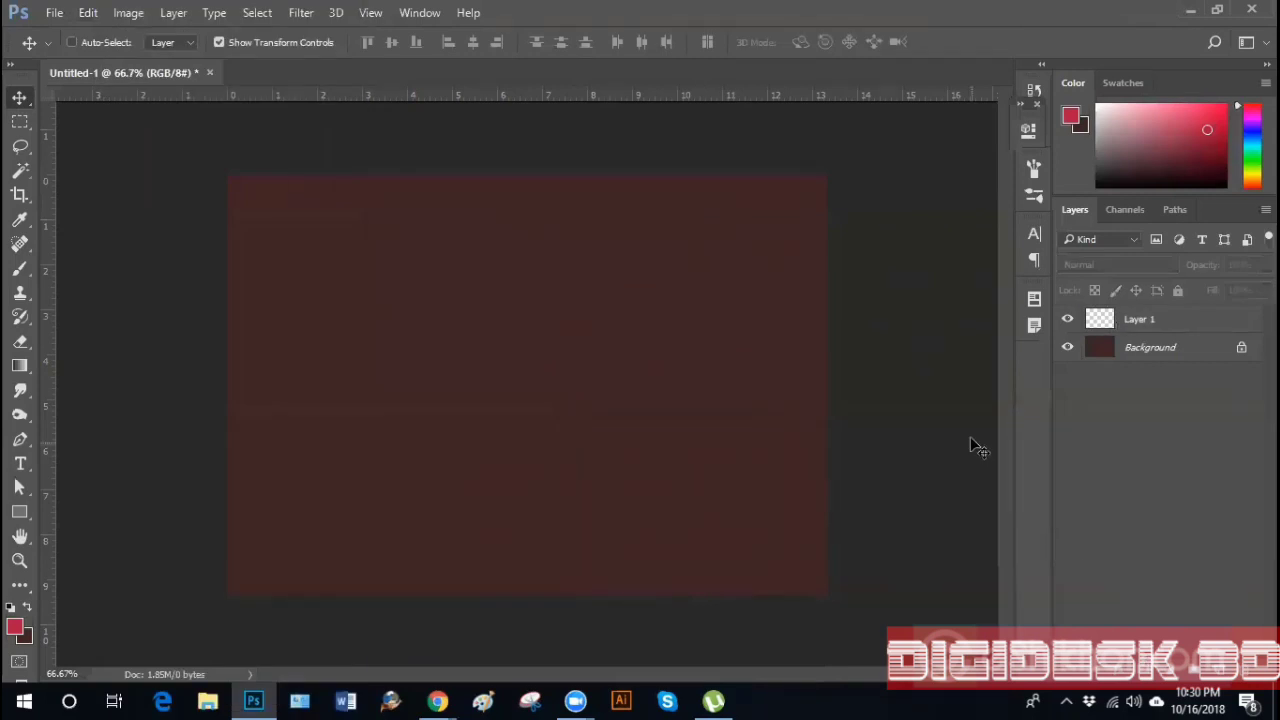
{"action": "left_click", "coordinate": [54, 13]}
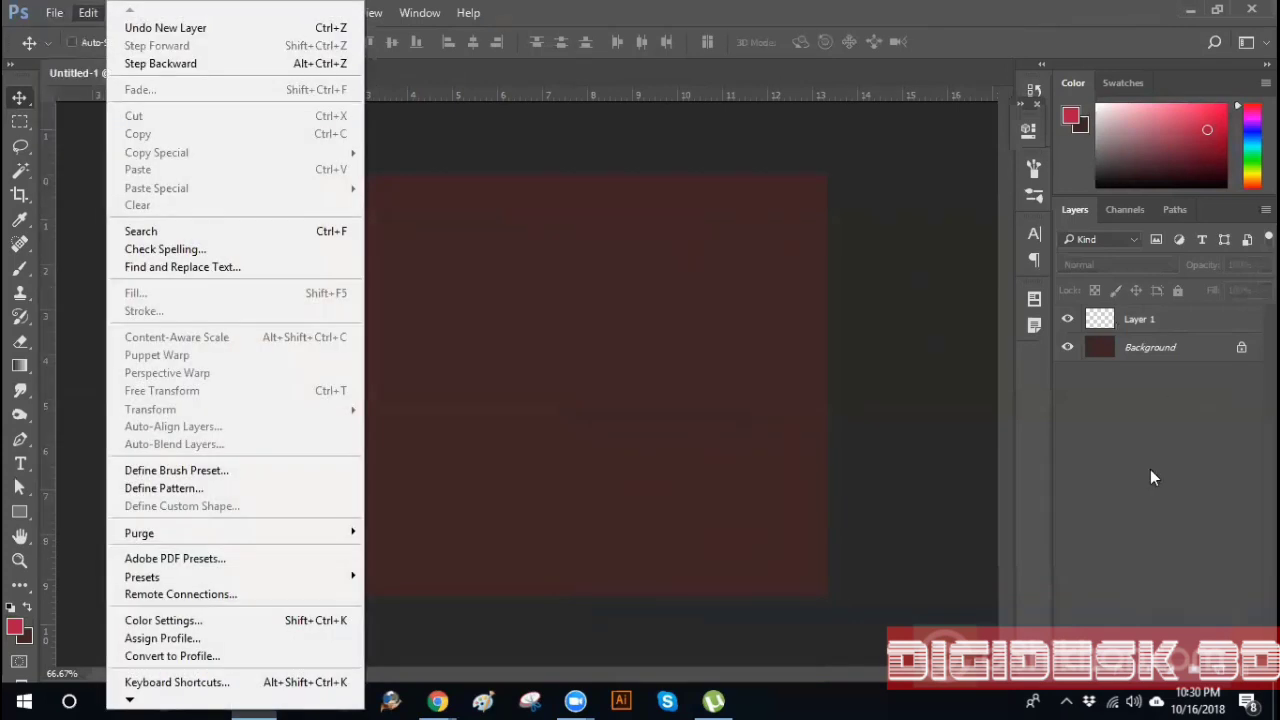
{"action": "left_click", "coordinate": [1151, 476]}
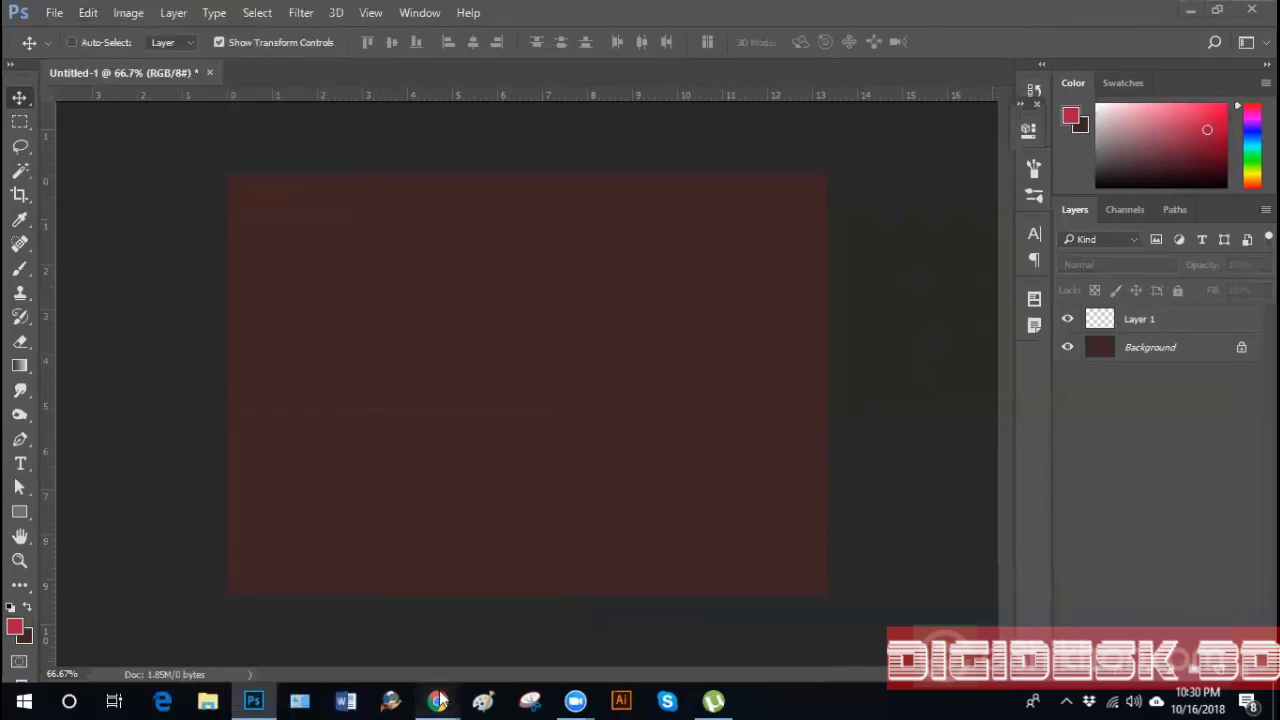
Switch to Chrome, look through the "wooden box tutorial" video results, and return to Photoshop
{"action": "mouse_move", "coordinate": [438, 700]}
{"action": "left_click", "coordinate": [365, 633]}
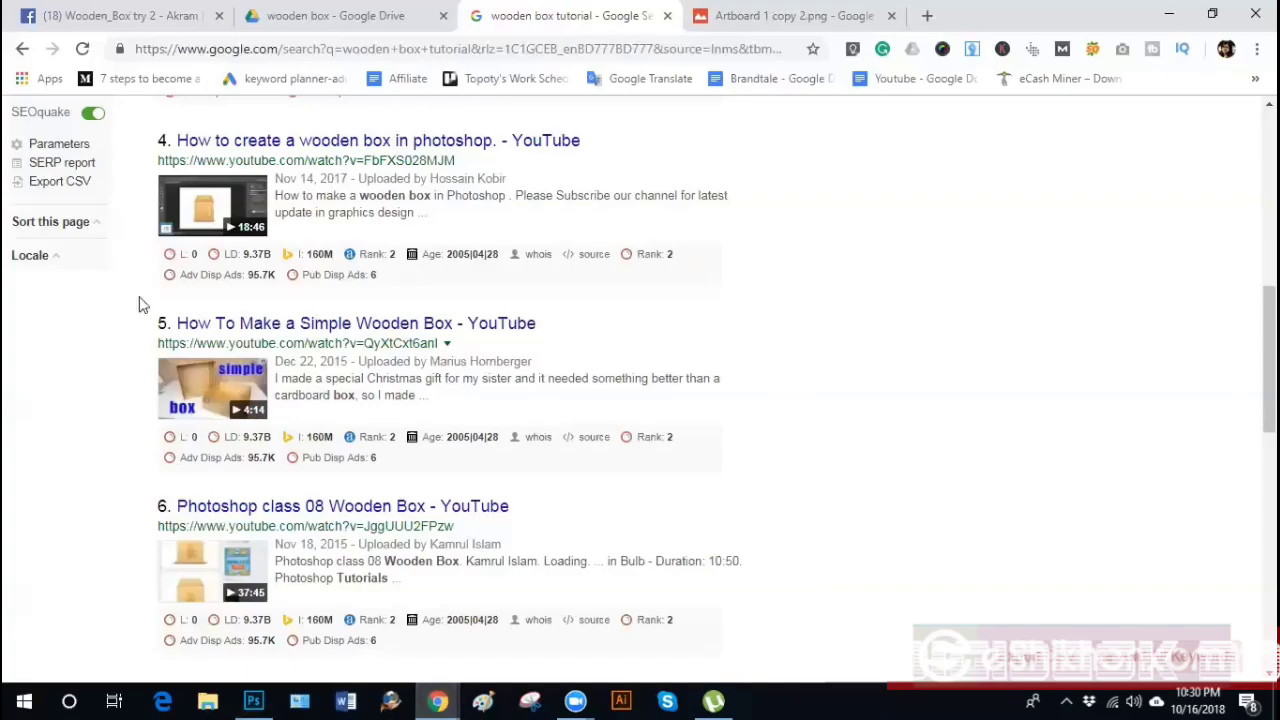
{"action": "scroll", "coordinate": [258, 448], "scroll_direction": "up", "scroll_amount": 5}
{"action": "scroll", "coordinate": [257, 455], "scroll_direction": "up", "scroll_amount": 2}
{"action": "scroll", "coordinate": [214, 414], "scroll_direction": "down", "scroll_amount": 4}
{"action": "scroll", "coordinate": [341, 351], "scroll_direction": "up", "scroll_amount": 2}
{"action": "scroll", "coordinate": [341, 351], "scroll_direction": "up", "scroll_amount": 1}
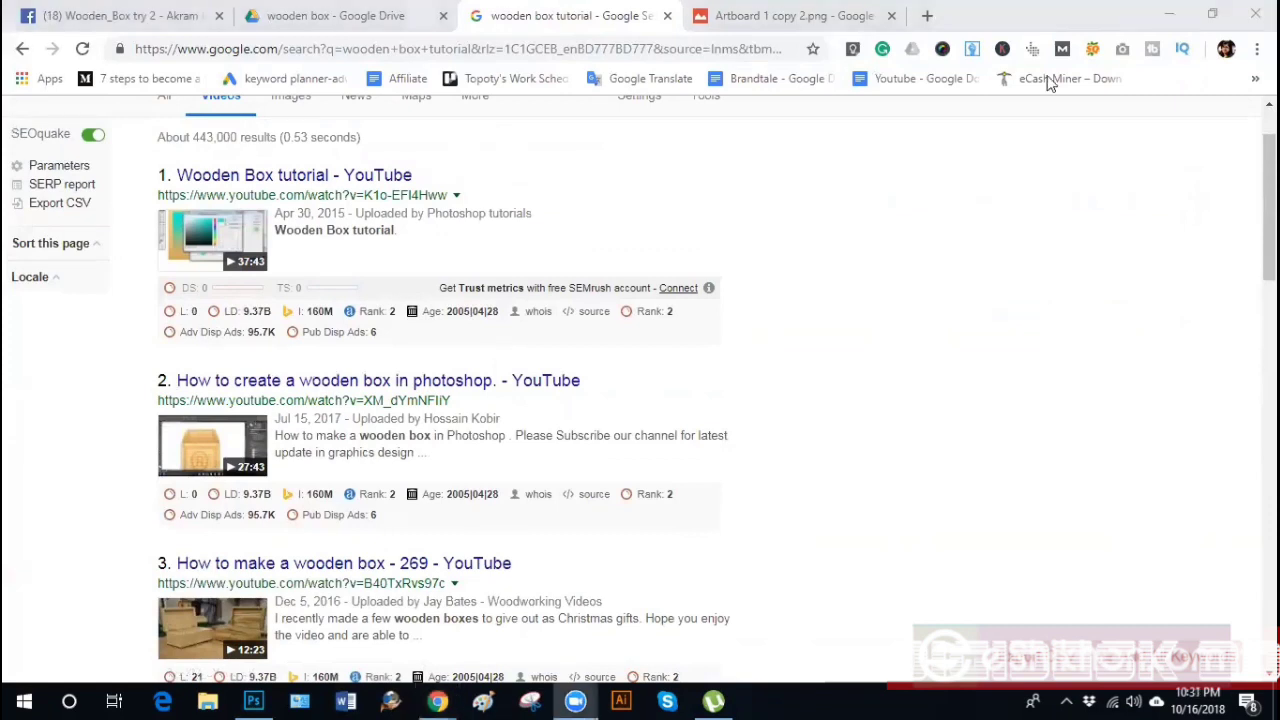
{"action": "left_click", "coordinate": [1169, 14]}
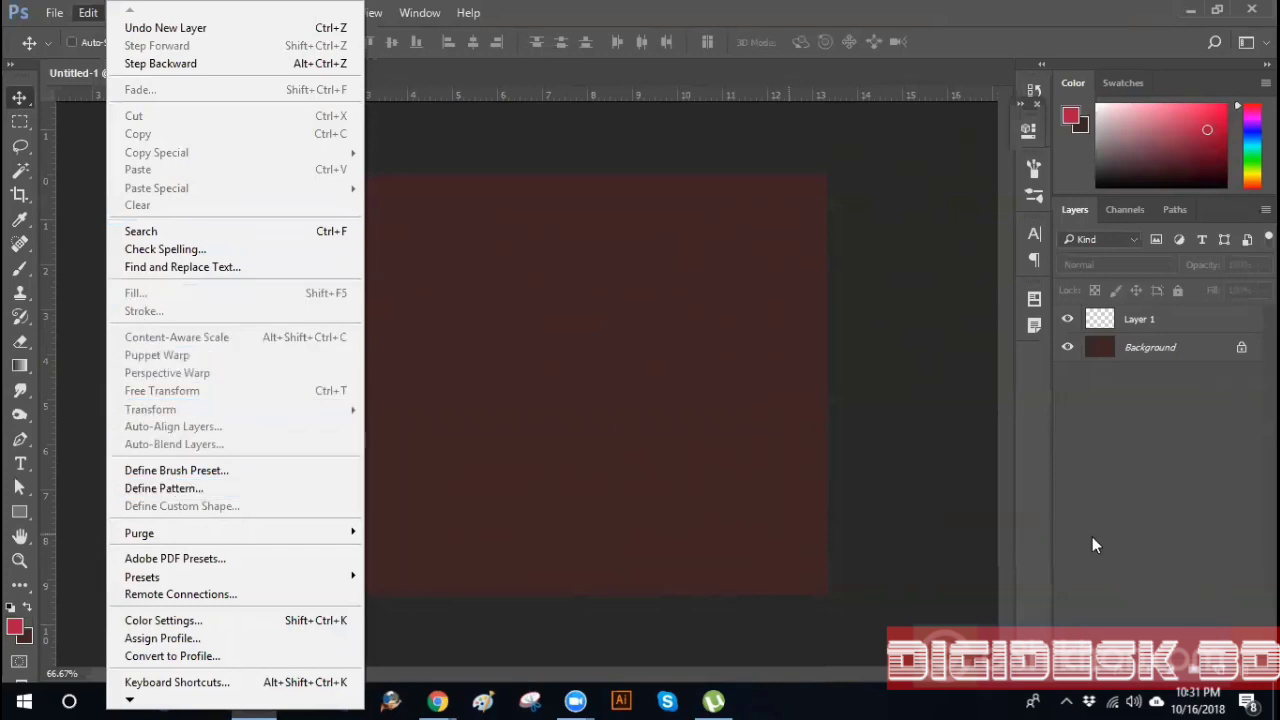
On Layer 1, create a square left of the canvas centre filled with the crimson foreground colour
{"action": "left_click", "coordinate": [1146, 371]}
{"action": "left_click", "coordinate": [1150, 321]}
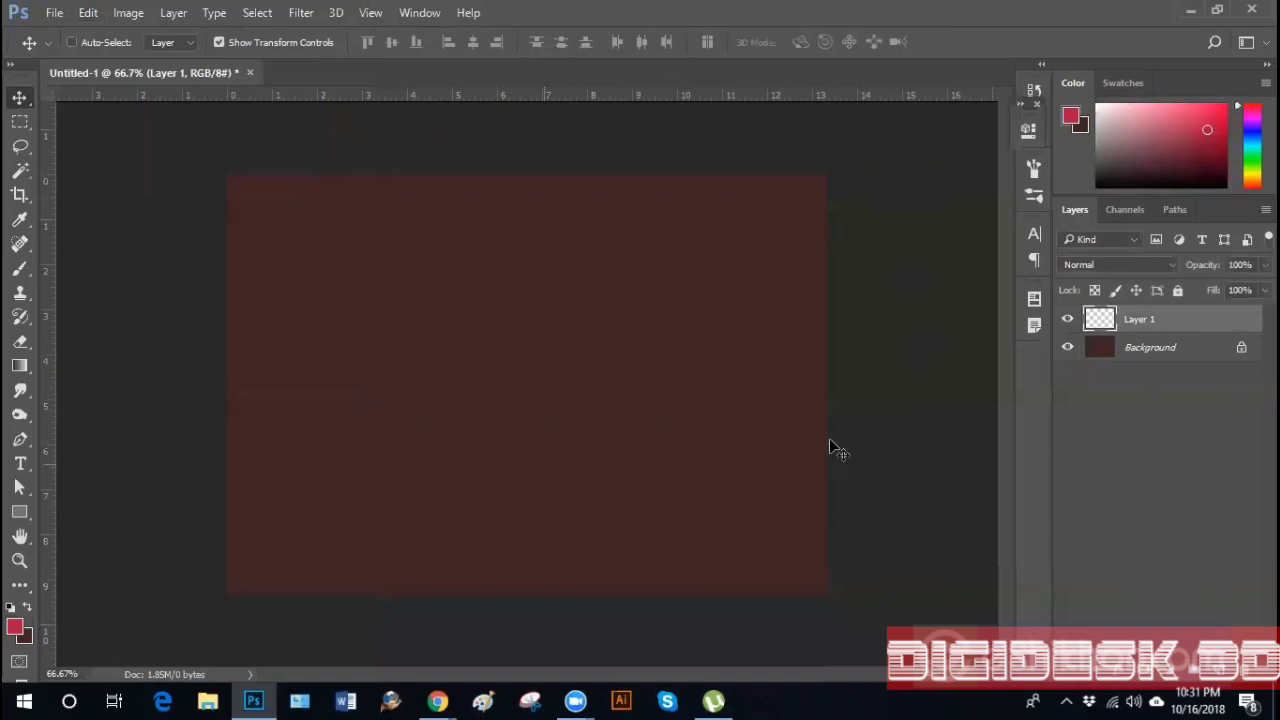
{"action": "left_click", "coordinate": [19, 121]}
{"action": "left_click_drag", "start_coordinate": [383, 298], "coordinate": [589, 417]}
{"action": "key", "text": "alt+BackSpace"}
{"action": "key", "text": "ctrl+d"}
Apply an 8 px centred stroke in a darker crimson around the square, with Normal blending and 100% opacity
{"action": "left_click", "coordinate": [89, 13]}
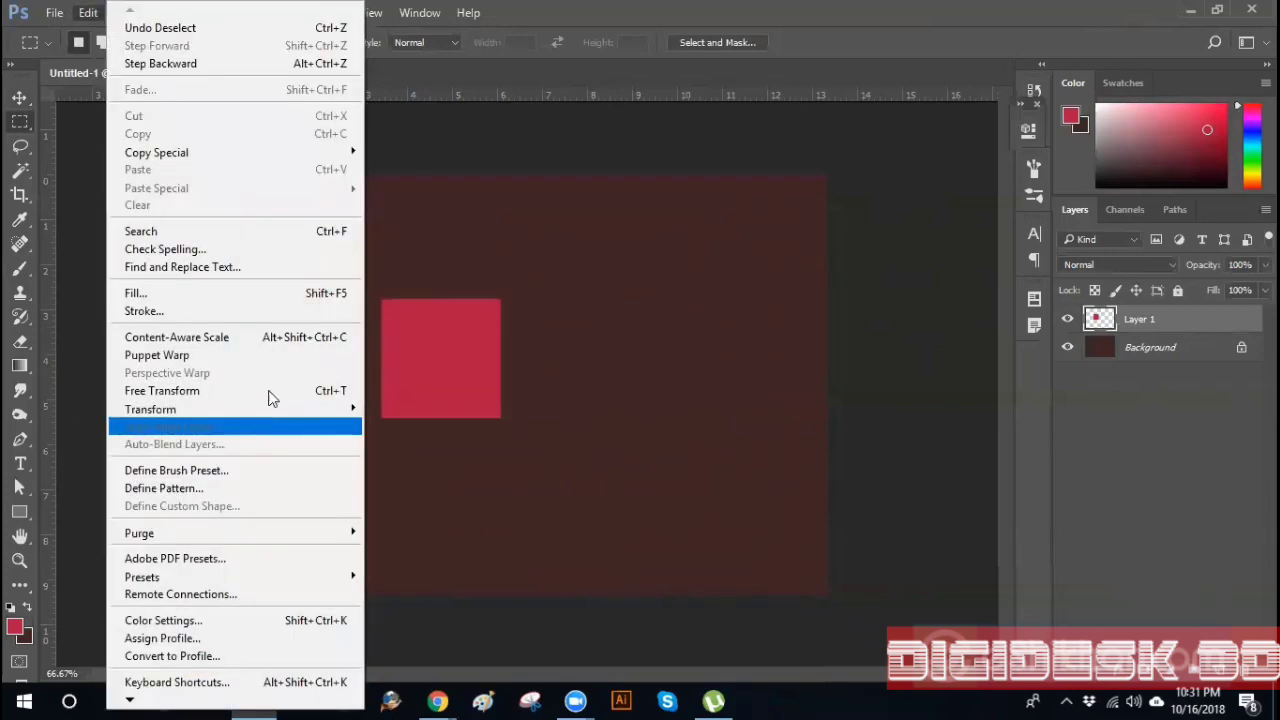
{"action": "left_click", "coordinate": [150, 311]}
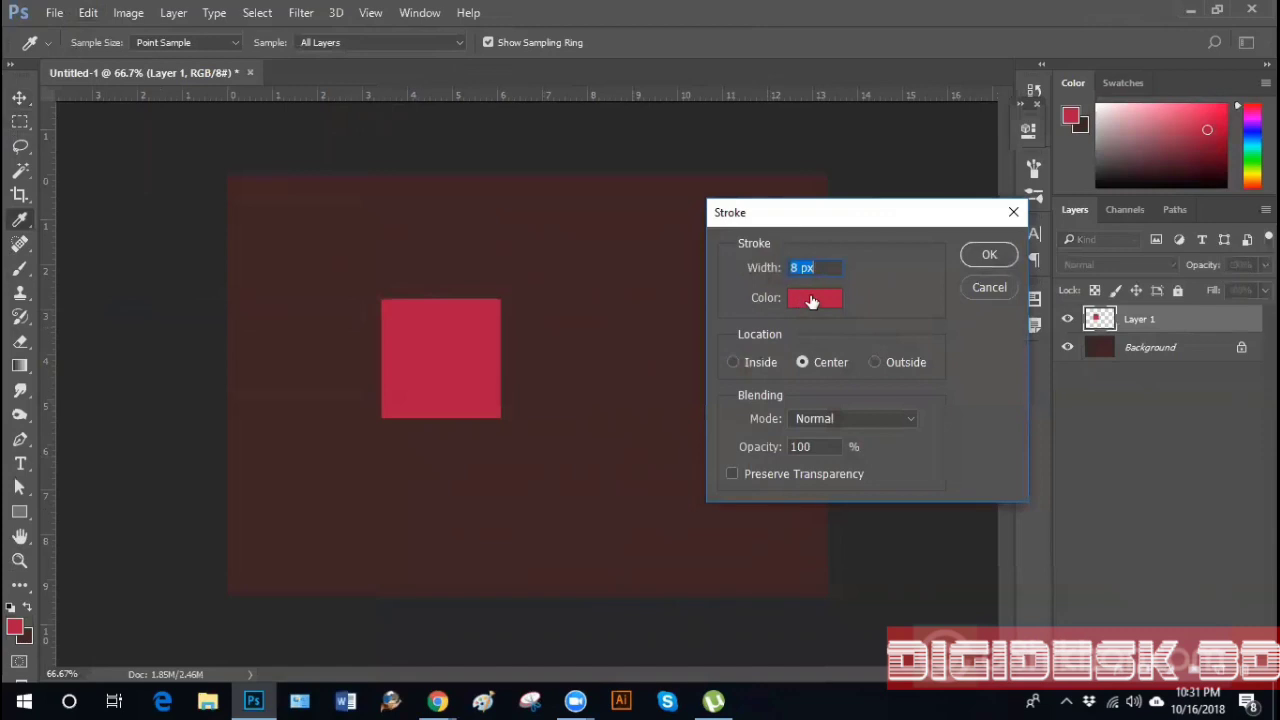
{"action": "left_click", "coordinate": [806, 302]}
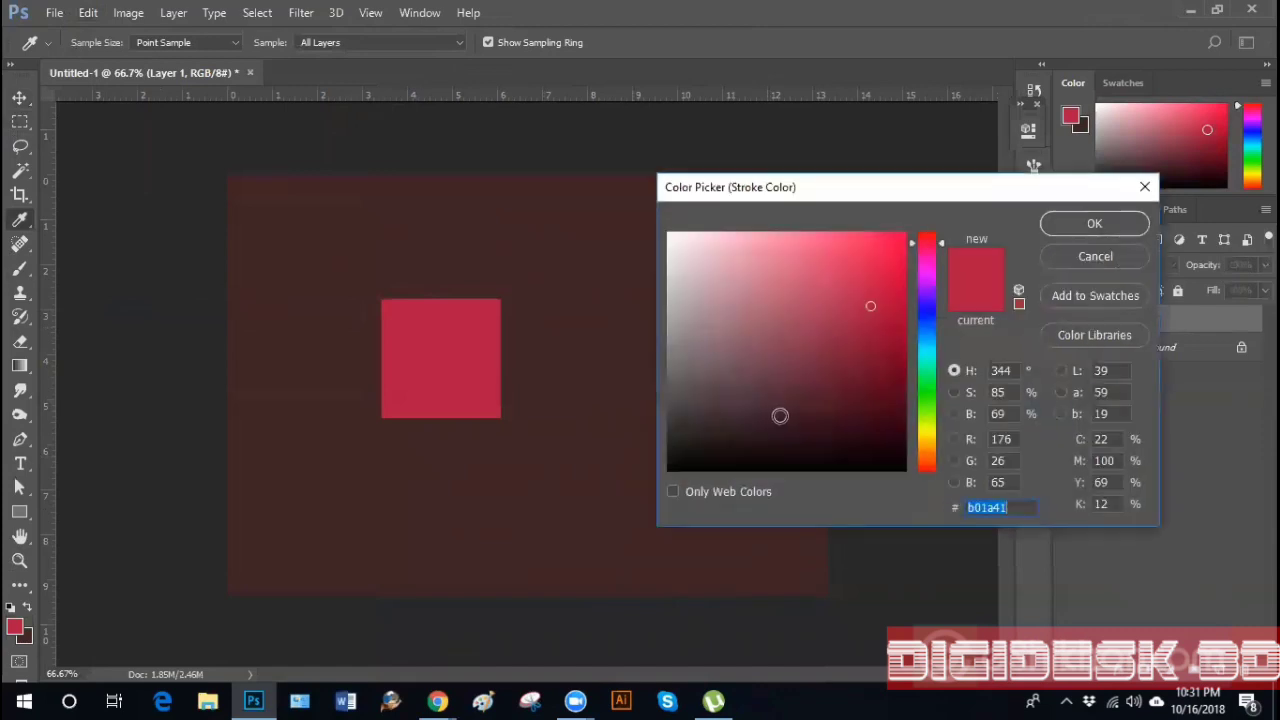
{"action": "left_click", "coordinate": [1094, 257]}
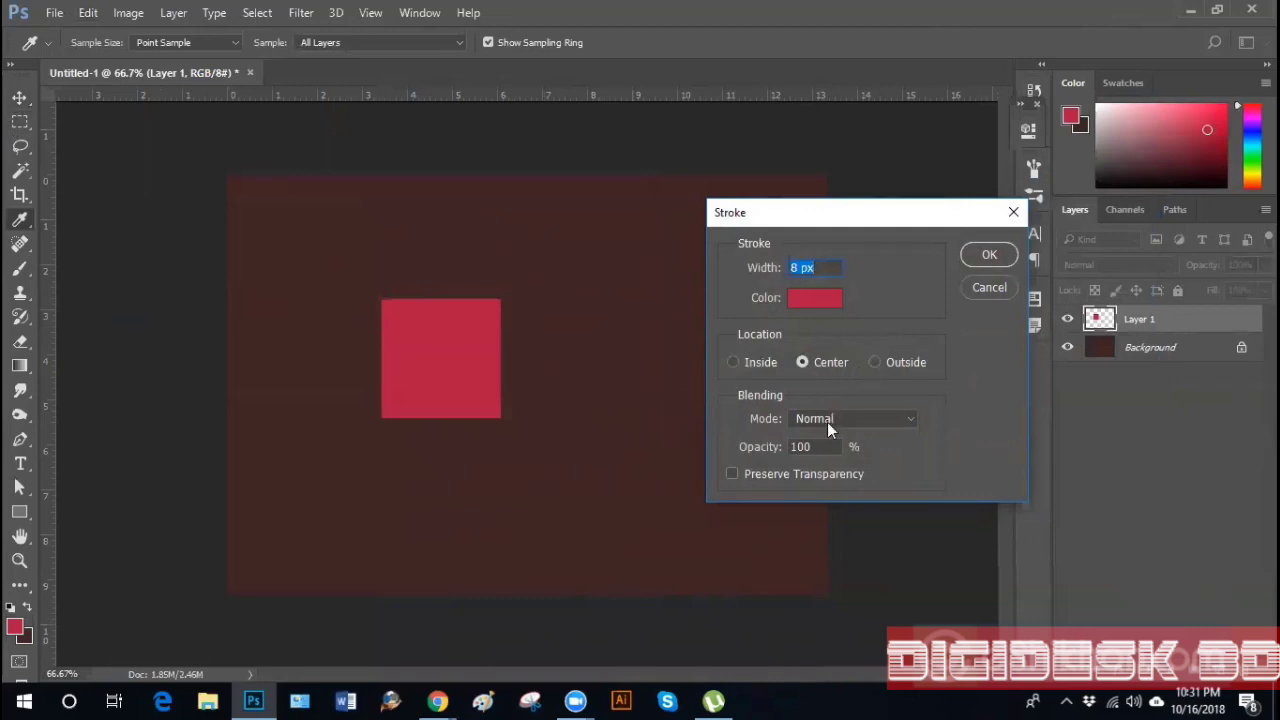
{"action": "left_click", "coordinate": [804, 302]}
{"action": "left_click", "coordinate": [885, 362]}
{"action": "left_click", "coordinate": [1092, 223]}
{"action": "left_click", "coordinate": [984, 257]}
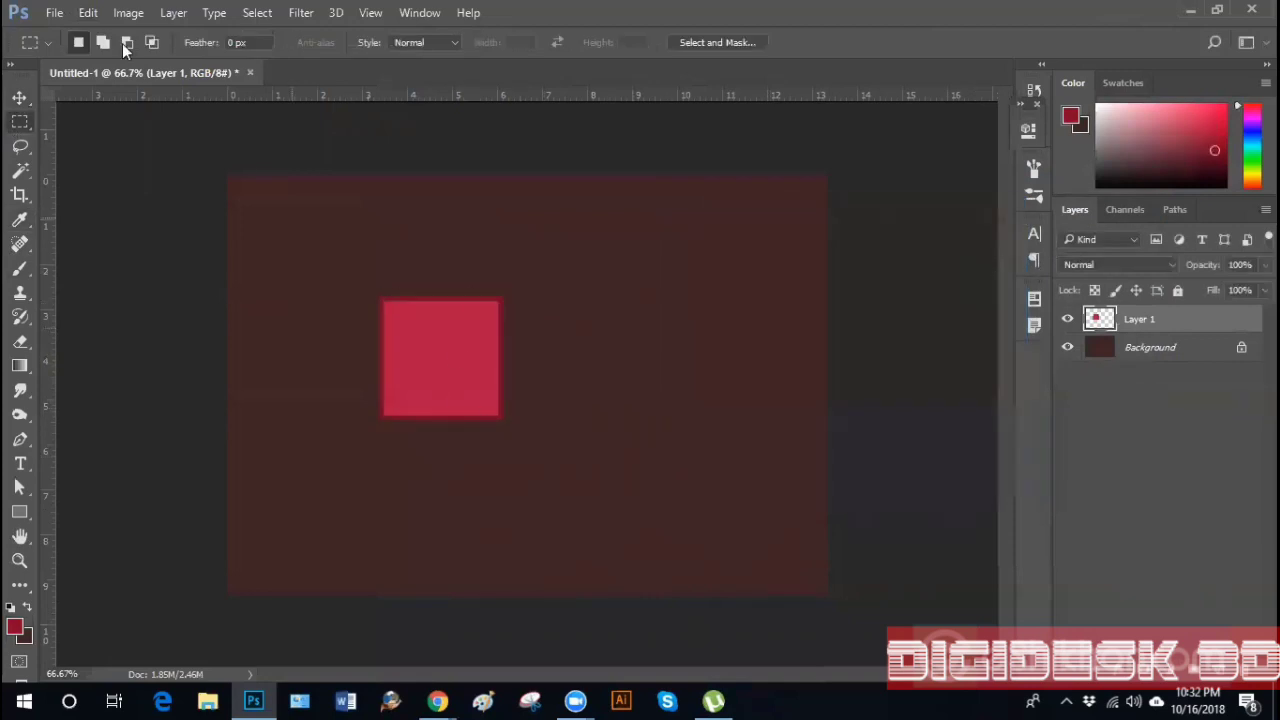
Try rotating the square on Layer 1 counter-clockwise with Free Transform, and undo the rotation
{"action": "left_click", "coordinate": [89, 13]}
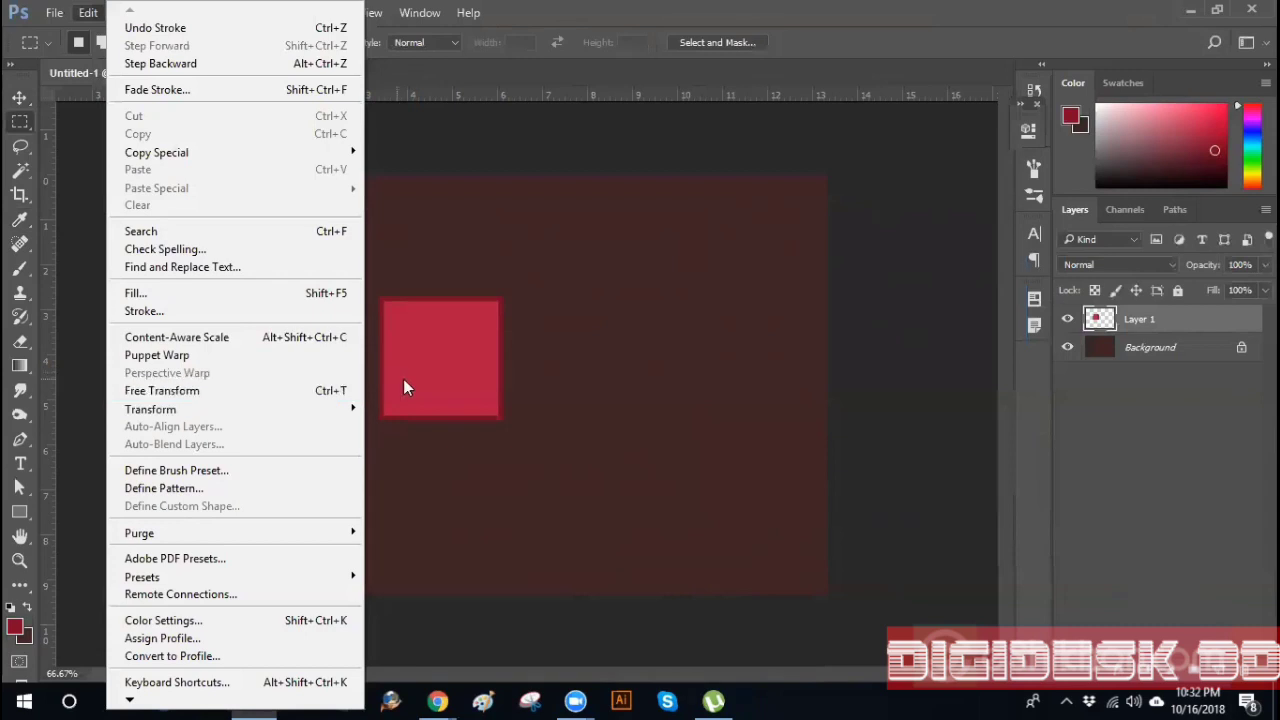
{"action": "left_click", "coordinate": [450, 382]}
{"action": "key", "text": "ctrl+t"}
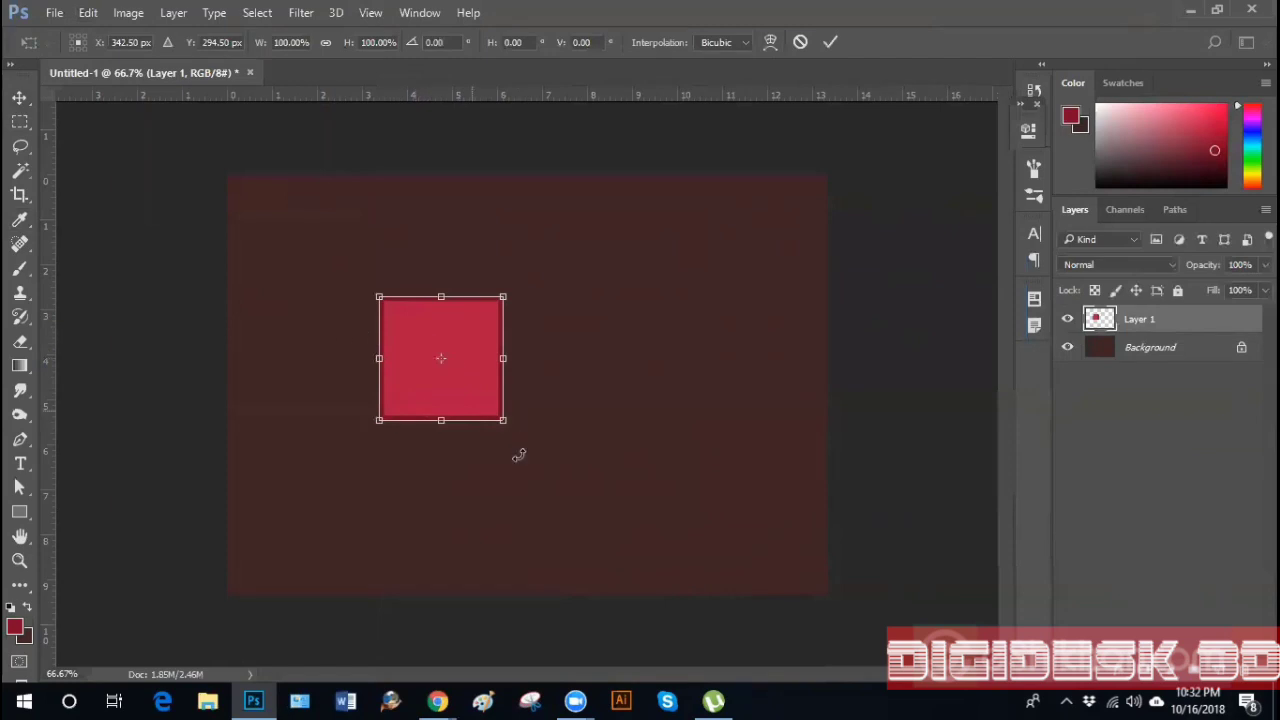
{"action": "left_click_drag", "start_coordinate": [503, 421], "coordinate": [535, 378]}
{"action": "left_click_drag", "start_coordinate": [490, 447], "coordinate": [531, 397]}
{"action": "key", "text": "Return"}
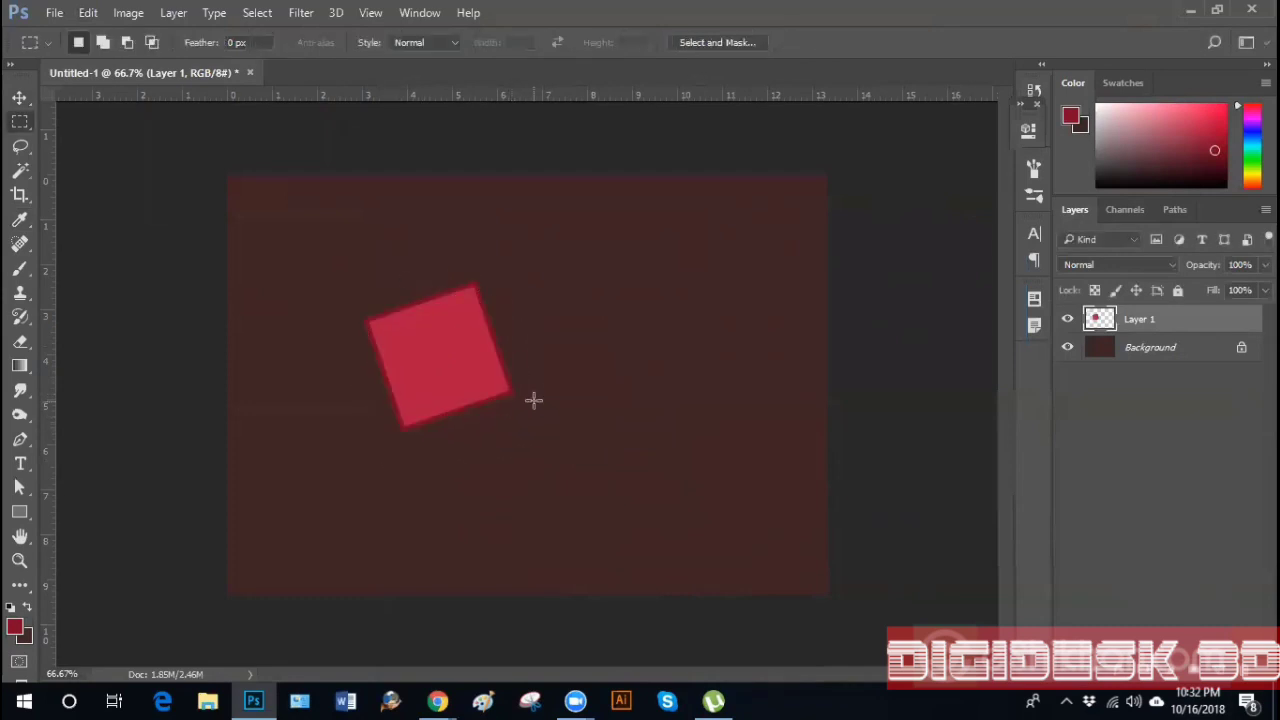
{"action": "key", "text": "ctrl+z"}
Scale the square on Layer 1 up slightly from its lower-right corner, keeping it square
{"action": "left_click", "coordinate": [88, 12]}
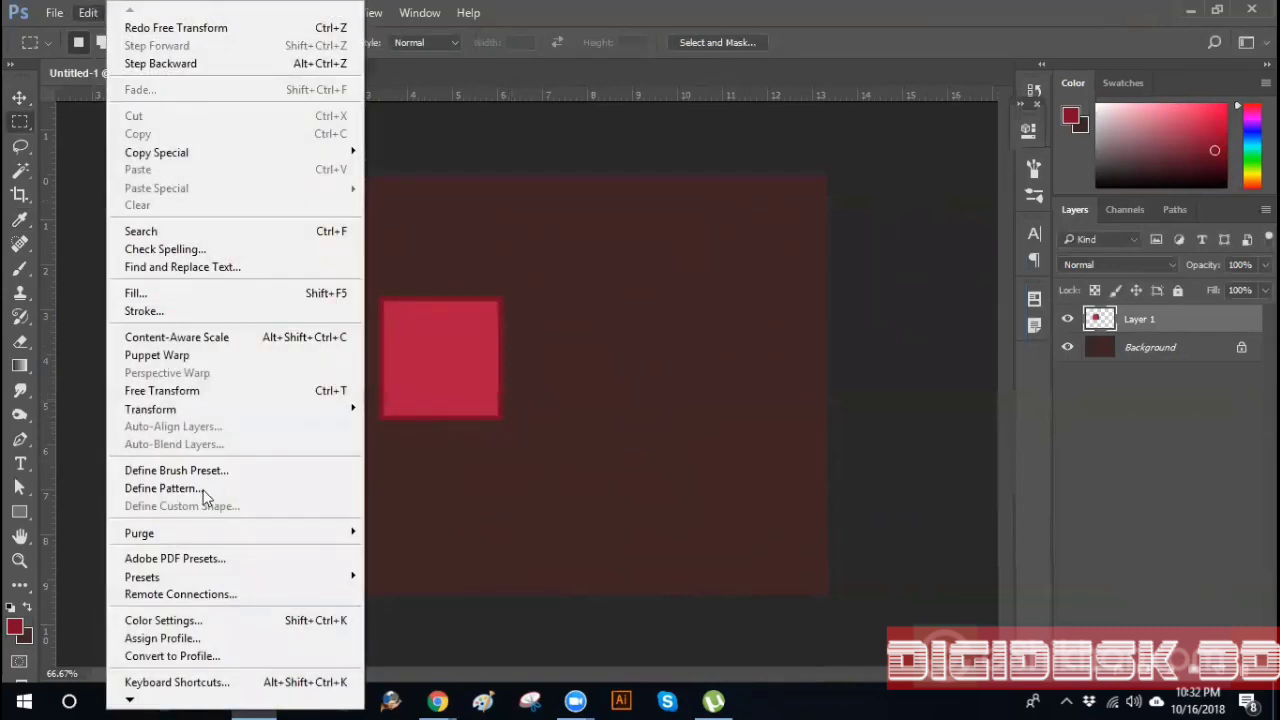
{"action": "mouse_move", "coordinate": [312, 410]}
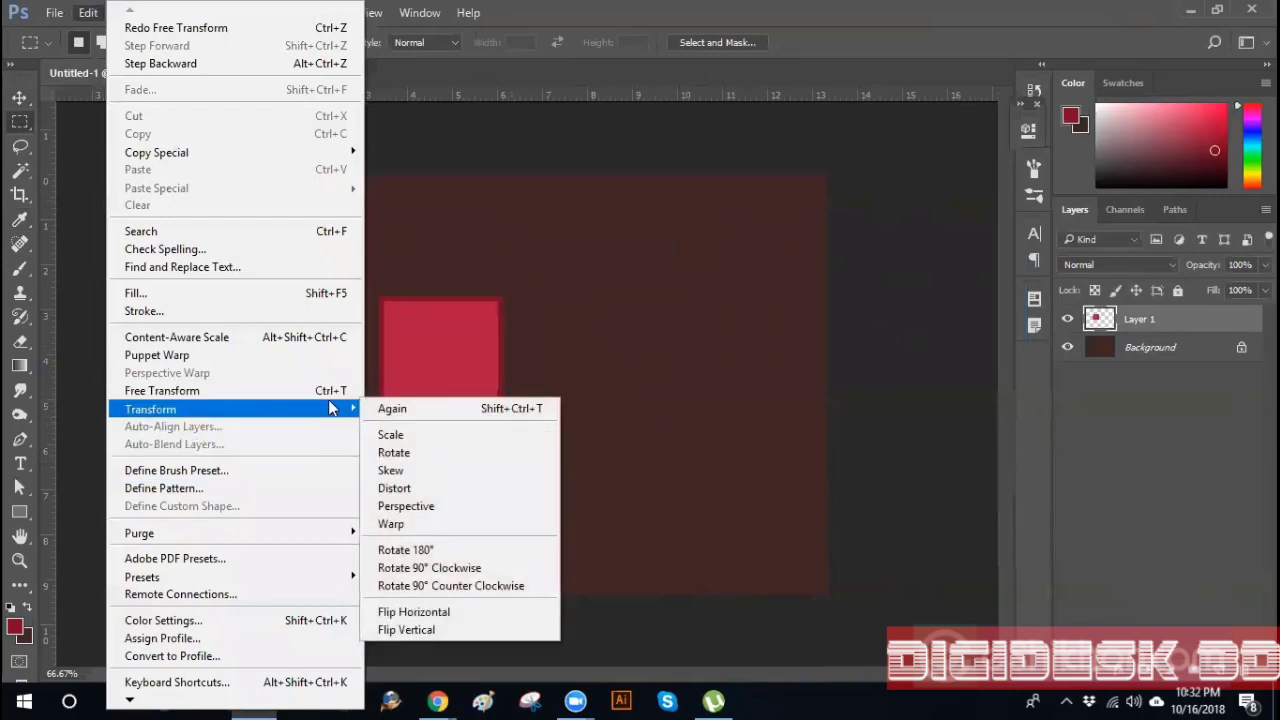
{"action": "left_click", "coordinate": [398, 437]}
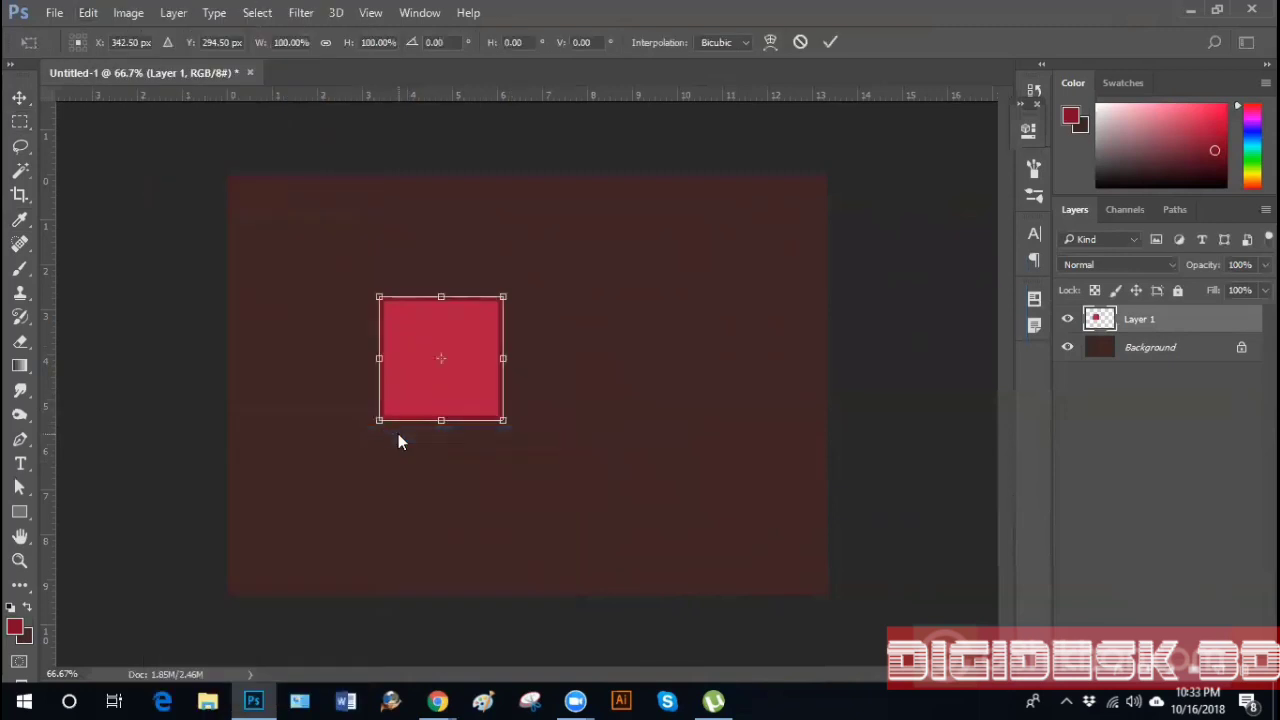
{"action": "mouse_move", "coordinate": [502, 422]}
{"action": "left_mouse_down"}
{"action": "mouse_move", "coordinate": [534, 466]}
{"action": "mouse_move", "coordinate": [492, 435]}
{"action": "left_mouse_up"}
{"action": "key", "text": "Return"}
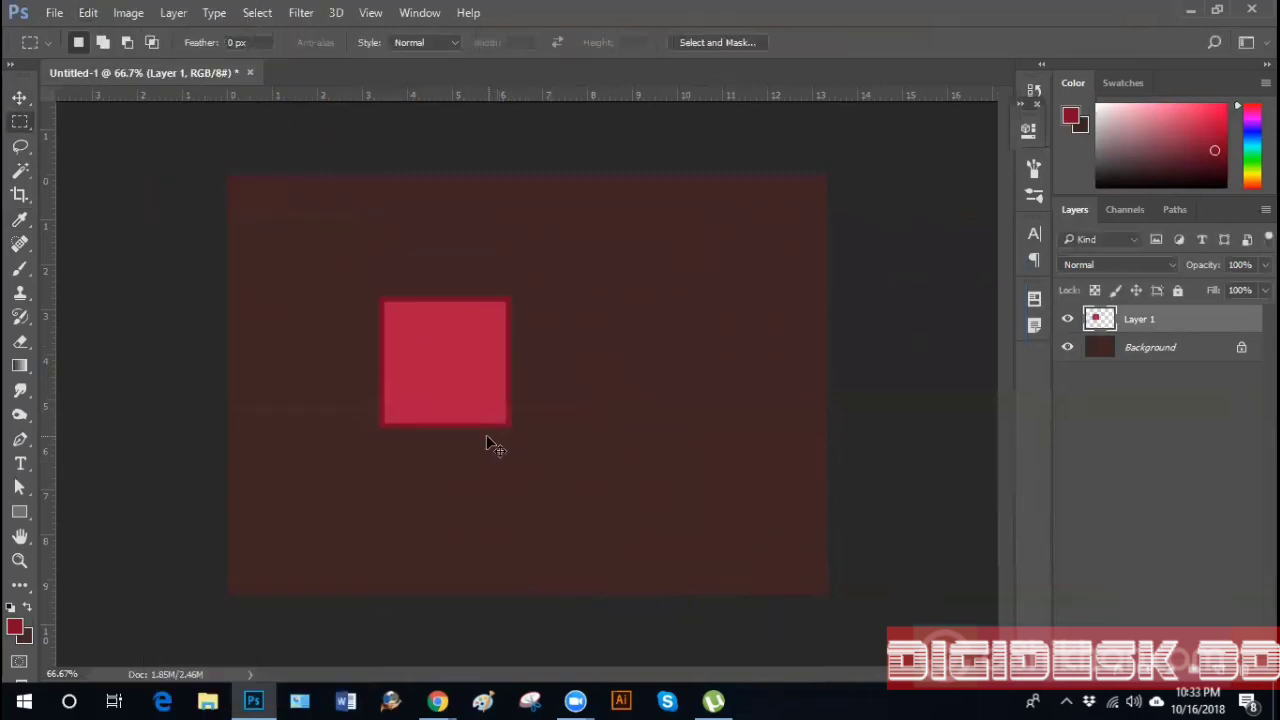
Try rotating the square clockwise by about 43° with the Rotate transform, and undo the rotation
{"action": "left_click", "coordinate": [88, 12]}
{"action": "mouse_move", "coordinate": [254, 418]}
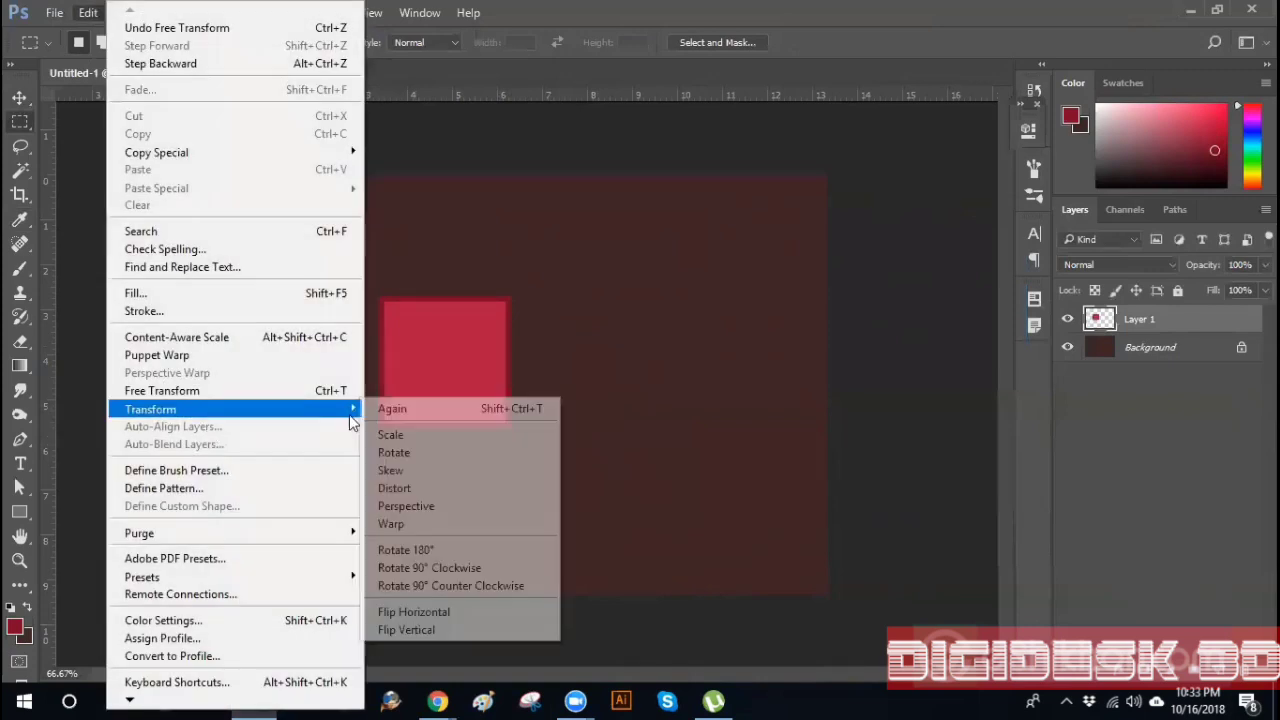
{"action": "left_click", "coordinate": [440, 452]}
{"action": "left_click_drag", "start_coordinate": [532, 442], "coordinate": [449, 480]}
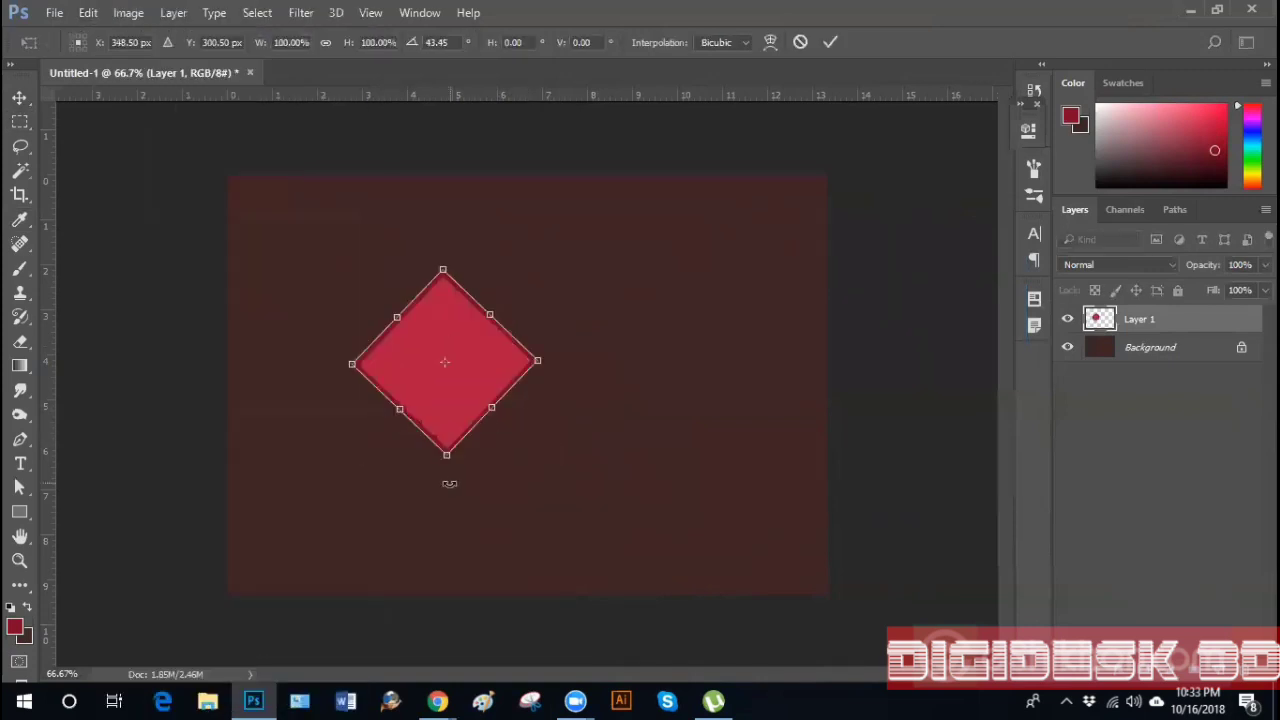
{"action": "key", "text": "Return"}
{"action": "key", "text": "ctrl+z"}
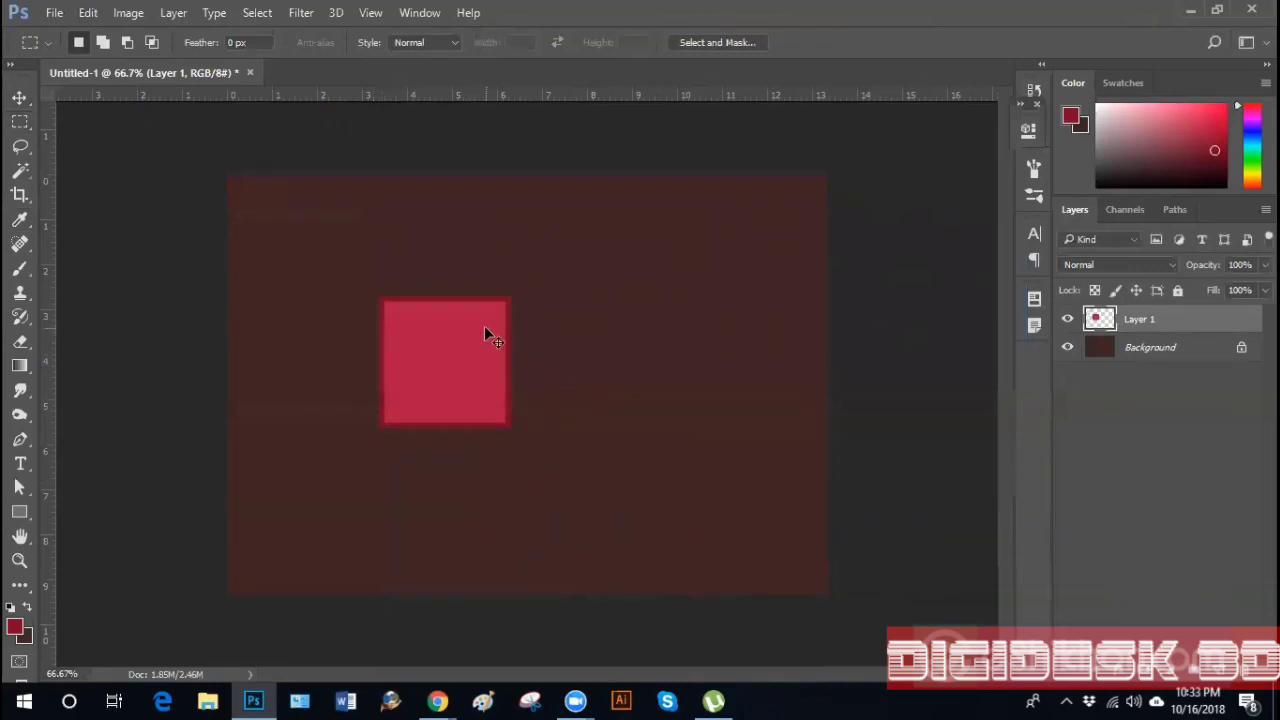
{"action": "key", "text": "ctrl+t"}
{"action": "key", "text": "Return"}
Skew the square into a slanted parallelogram by shifting both of its lower corners to the left
{"action": "left_click", "coordinate": [88, 13]}
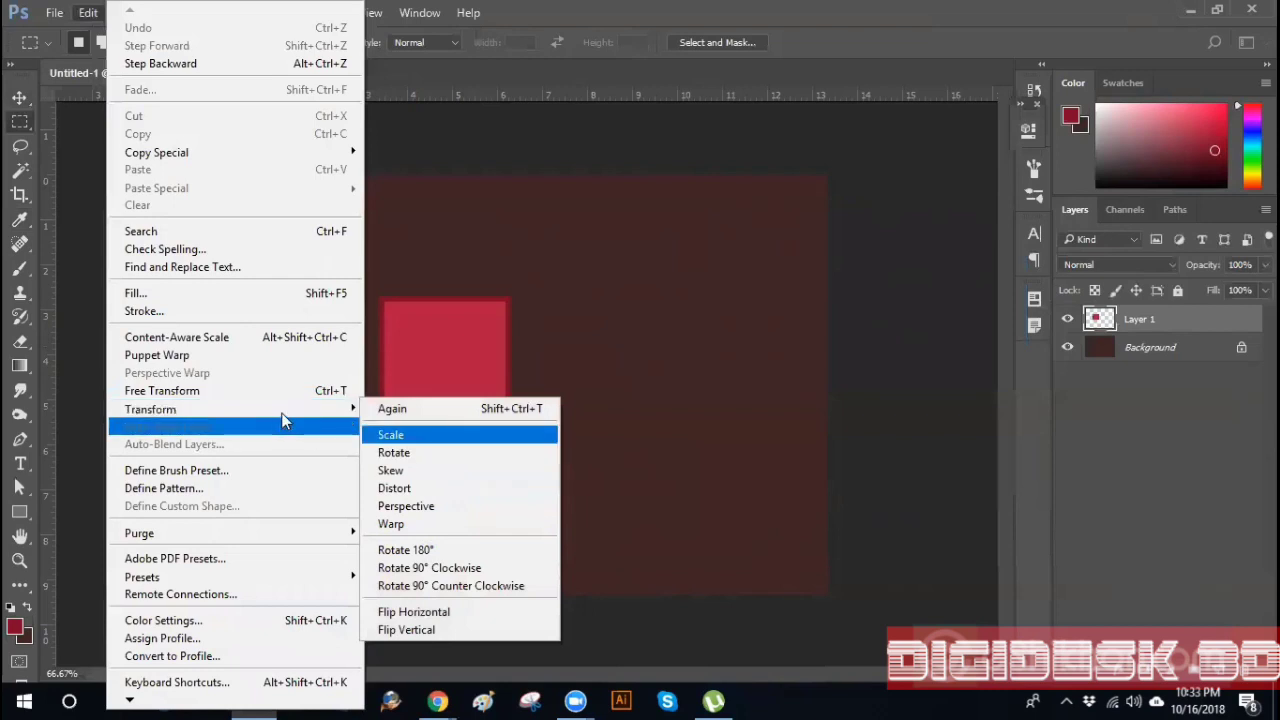
{"action": "left_click", "coordinate": [398, 471]}
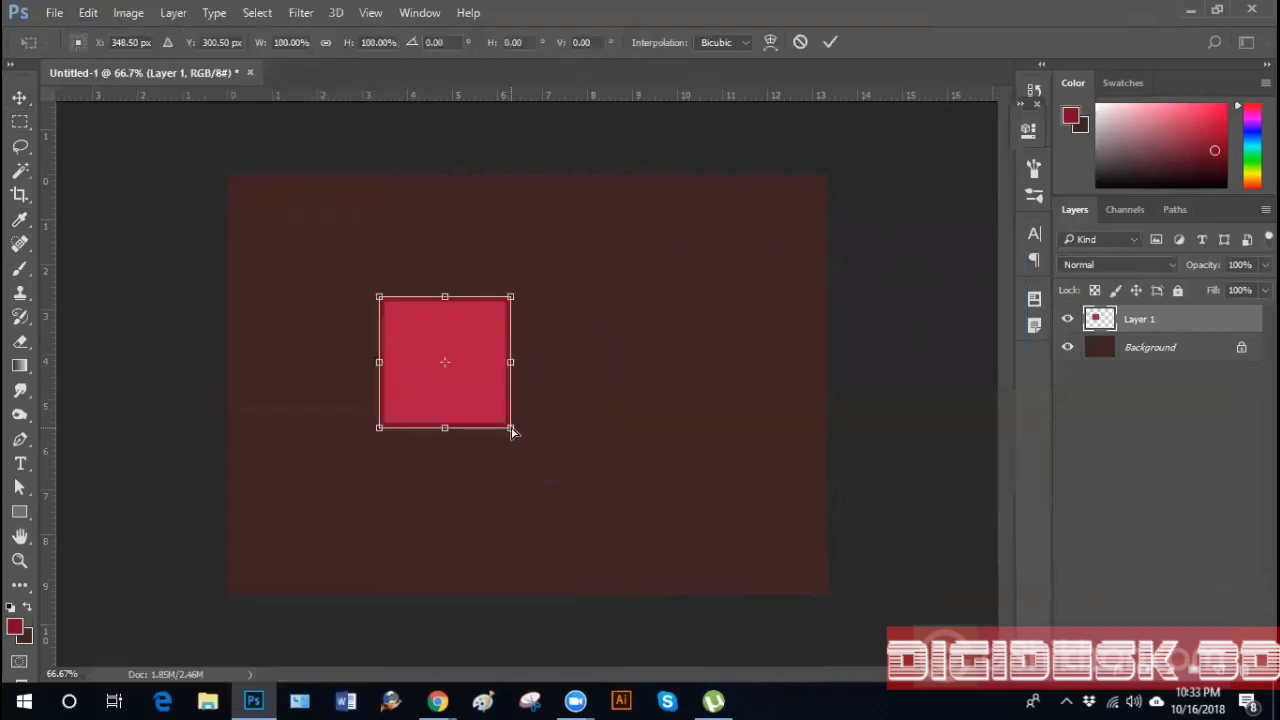
{"action": "left_click_drag", "start_coordinate": [510, 430], "coordinate": [487, 430]}
{"action": "left_click_drag", "start_coordinate": [380, 429], "coordinate": [345, 430]}
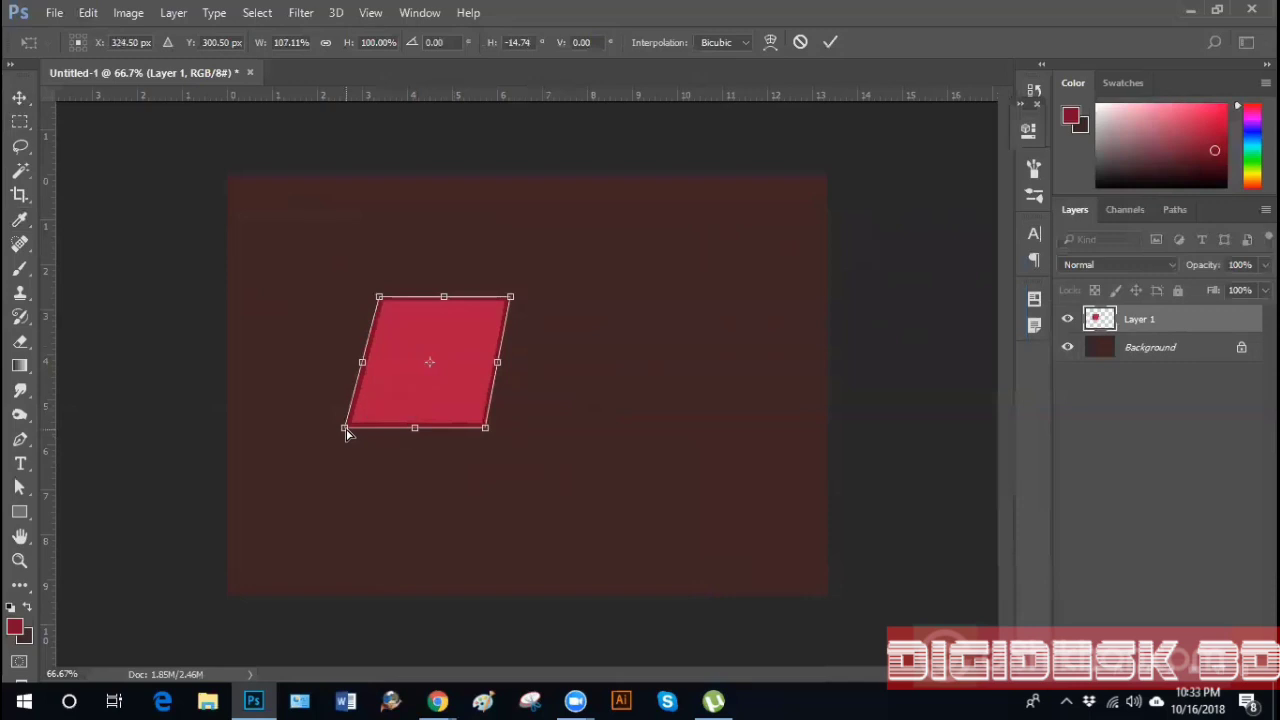
{"action": "key", "text": "Return"}
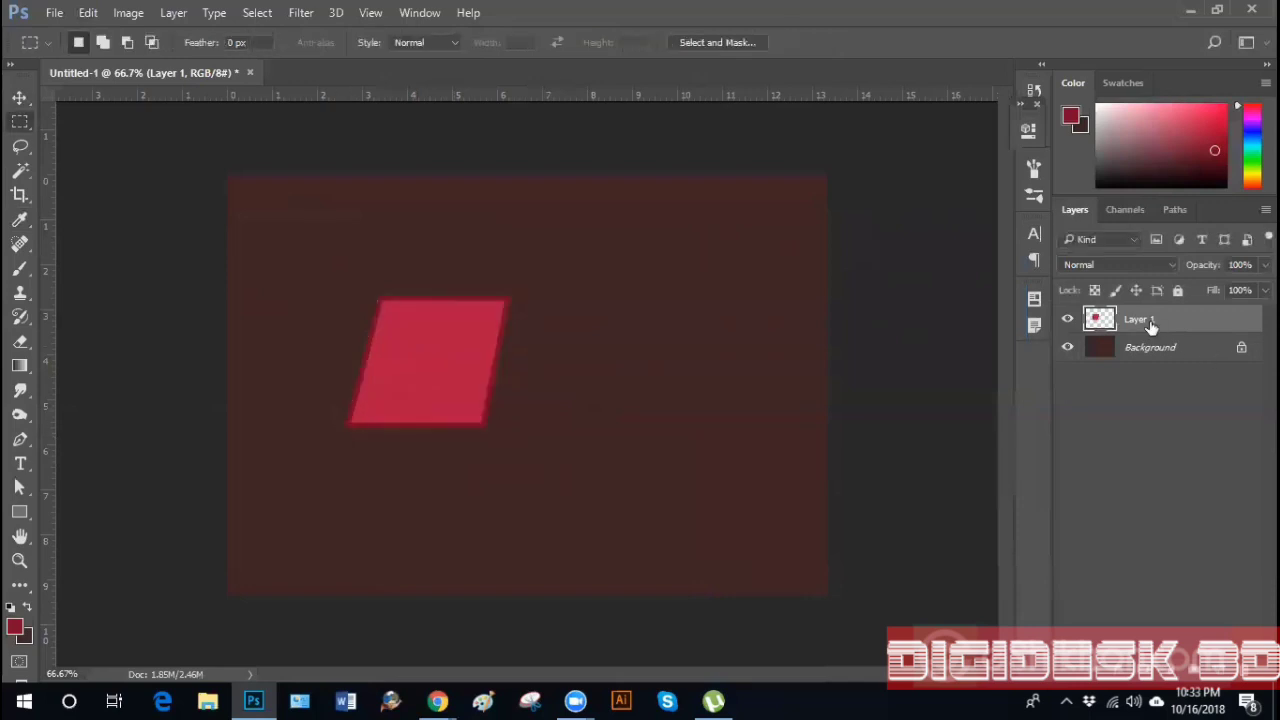
Try rotating the slanted shape by about 52° with Free Transform, and undo both the rotation and the skew
{"action": "left_click", "coordinate": [19, 487]}
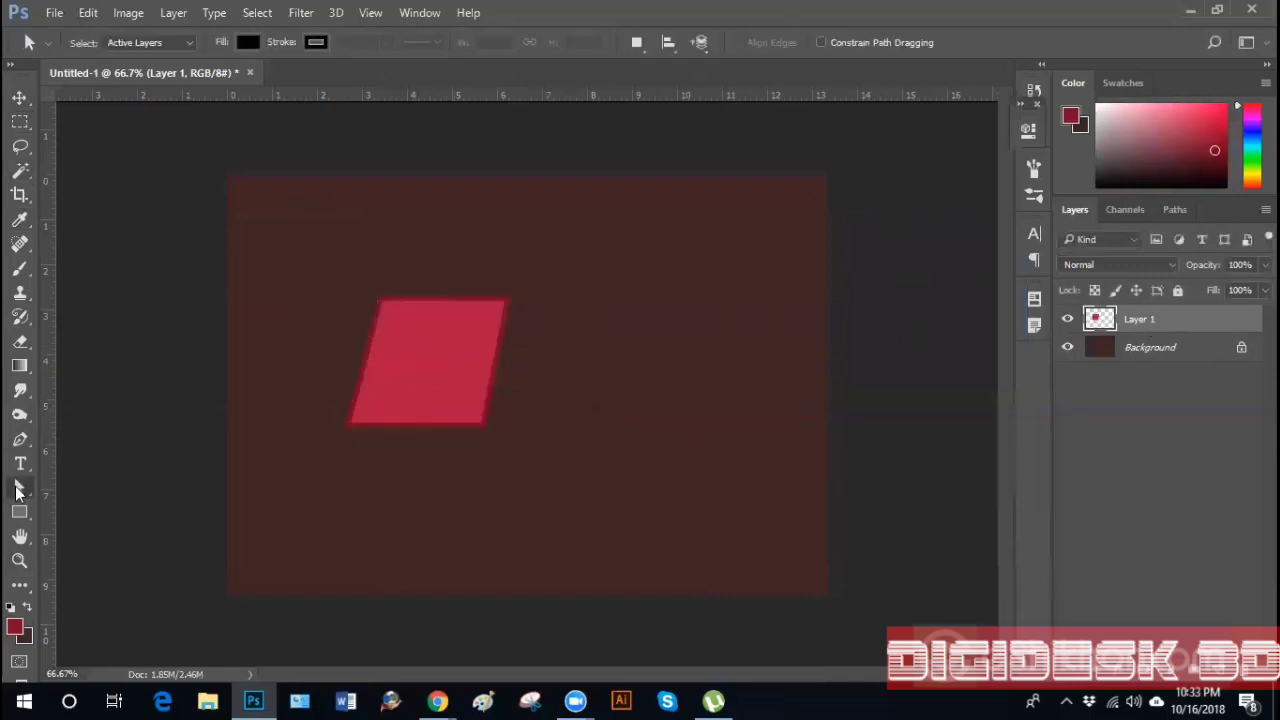
{"action": "left_click", "coordinate": [71, 506]}
{"action": "key", "text": "ctrl+t"}
{"action": "left_click_drag", "start_coordinate": [547, 465], "coordinate": [428, 446]}
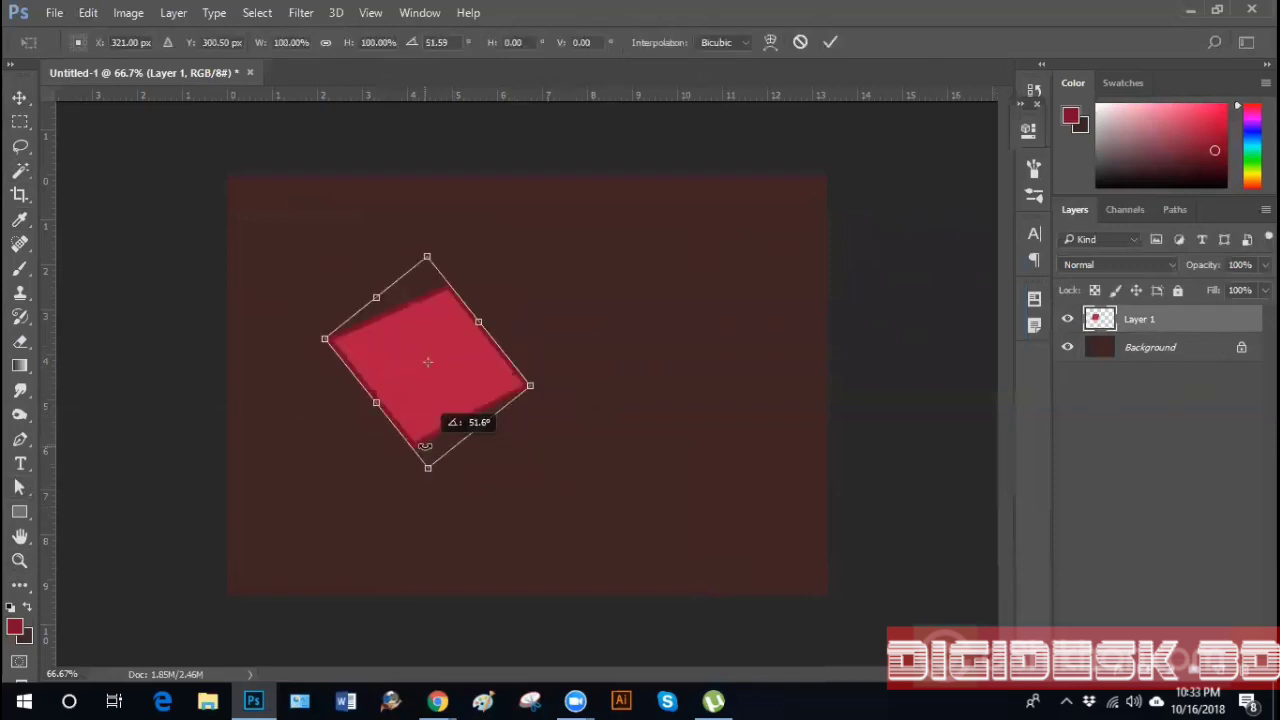
{"action": "key", "text": "Return"}
{"action": "key", "text": "ctrl+z"}
{"action": "key", "text": "ctrl+alt+z"}
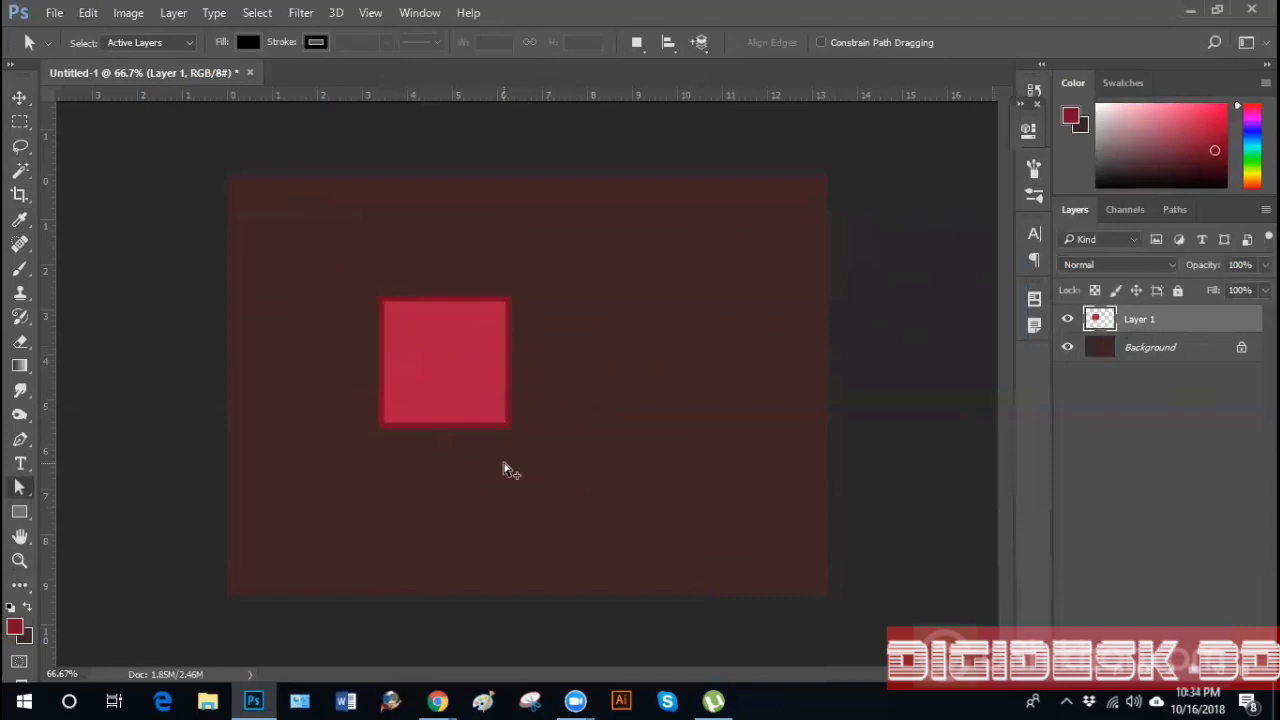
Try twice to reshape the square by its lower-right corner with Free Transform, discarding the changes
{"action": "right_click", "coordinate": [19, 487]}
{"action": "left_click", "coordinate": [91, 507]}
{"action": "key", "text": "ctrl+t"}
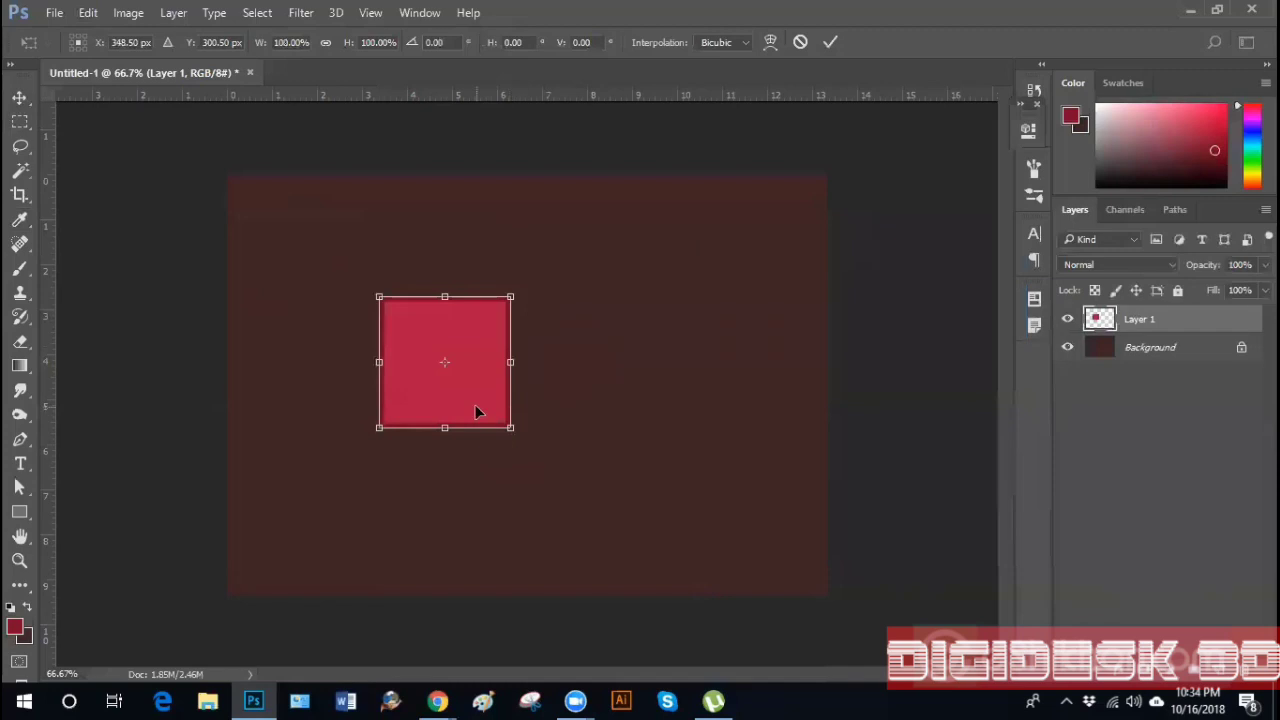
{"action": "mouse_move", "coordinate": [511, 430]}
{"action": "left_mouse_down"}
{"action": "mouse_move", "coordinate": [478, 431]}
{"action": "mouse_move", "coordinate": [526, 429]}
{"action": "mouse_move", "coordinate": [508, 430]}
{"action": "left_mouse_up"}
{"action": "key", "text": "Return"}
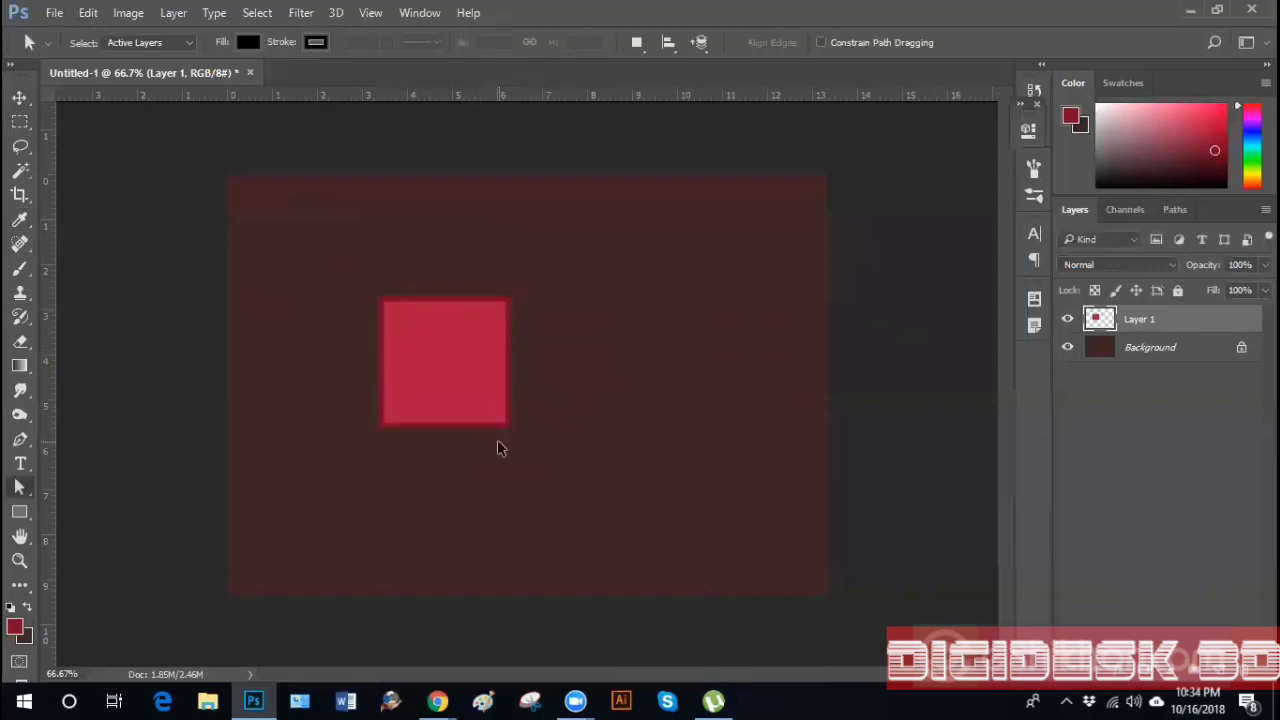
{"action": "key", "text": "ctrl+t"}
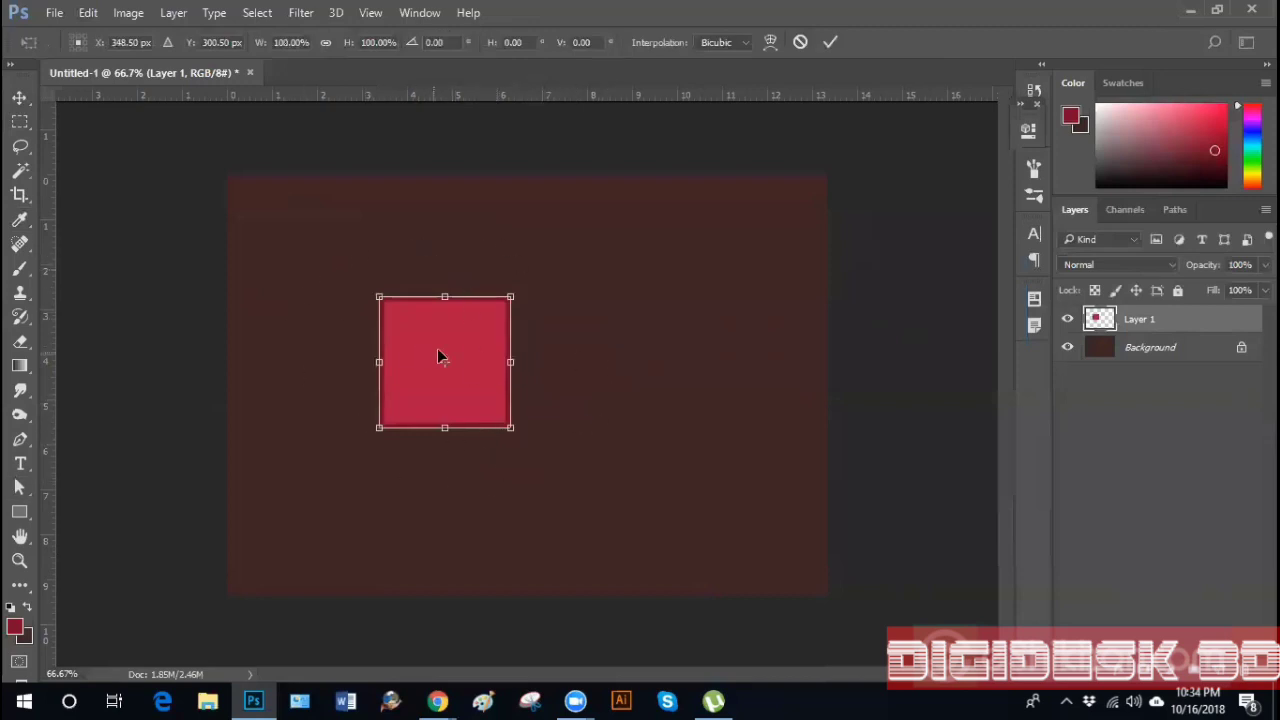
{"action": "left_click_drag", "start_coordinate": [512, 432], "coordinate": [500, 429]}
{"action": "key", "text": "Return"}
{"action": "key", "text": "a"}
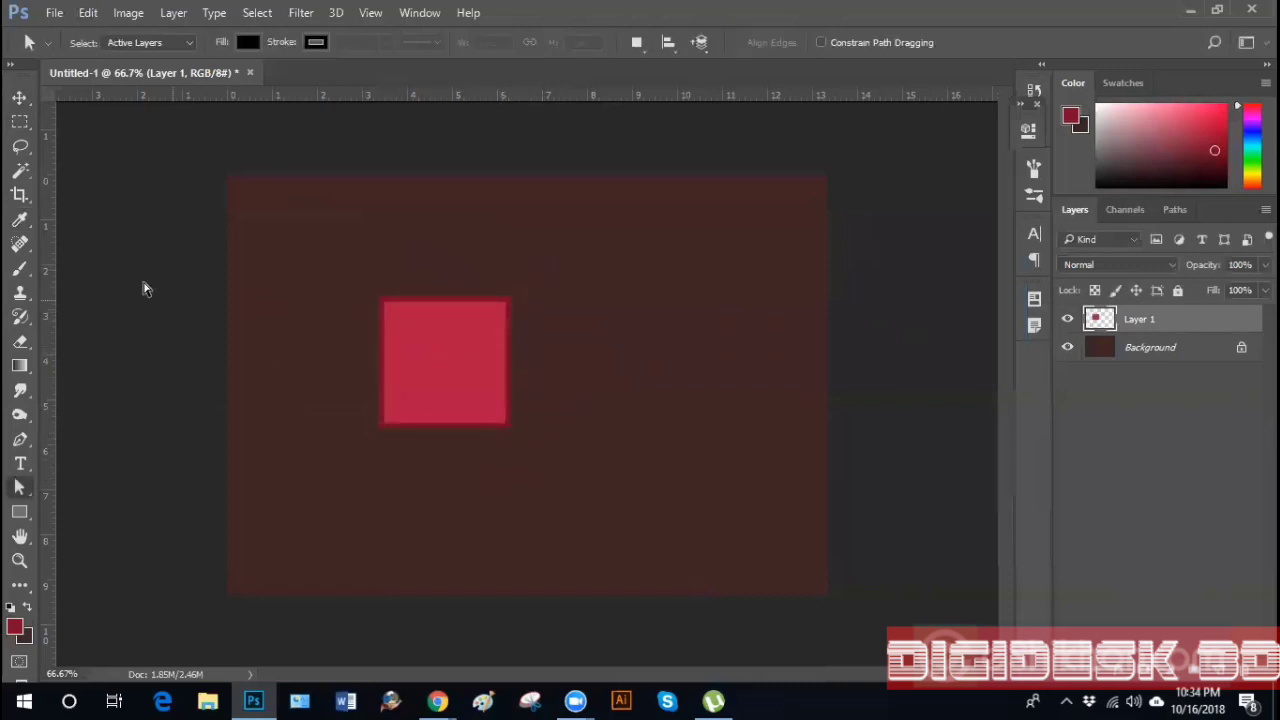
Try the Distort transform on the square's lower-right corner and top edge, discarding the changes
{"action": "left_click", "coordinate": [90, 14]}
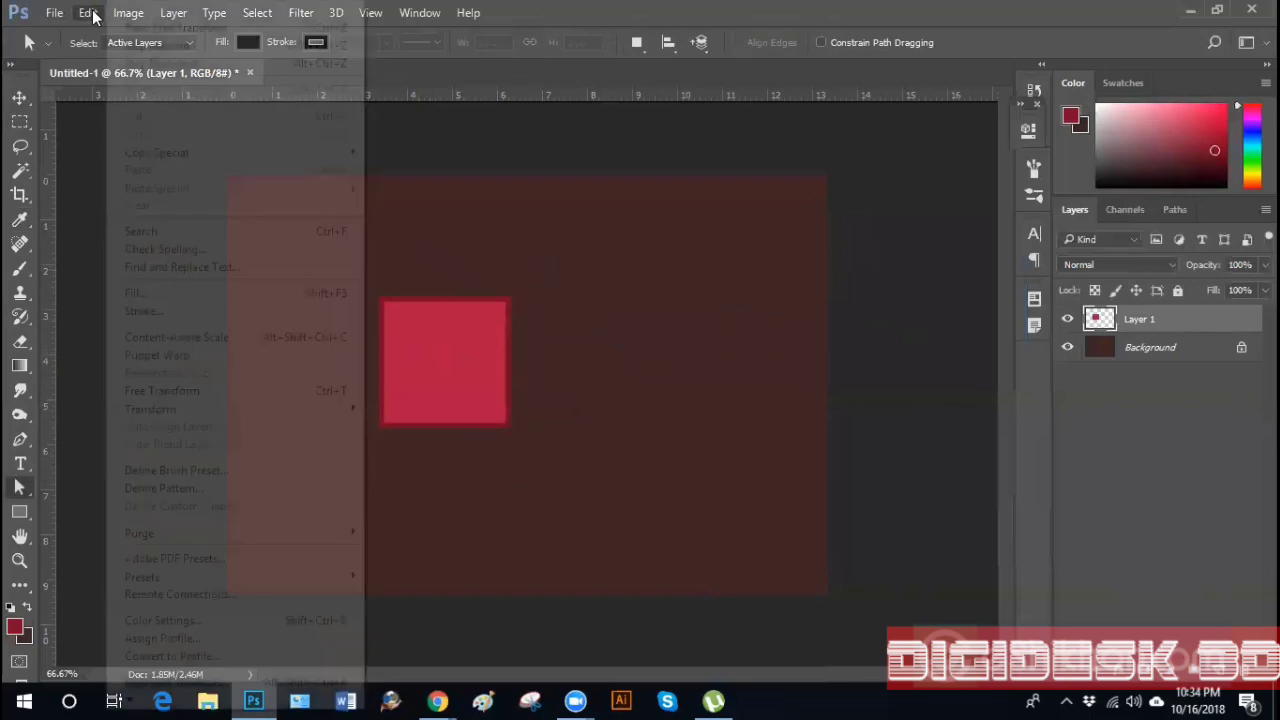
{"action": "mouse_move", "coordinate": [270, 416]}
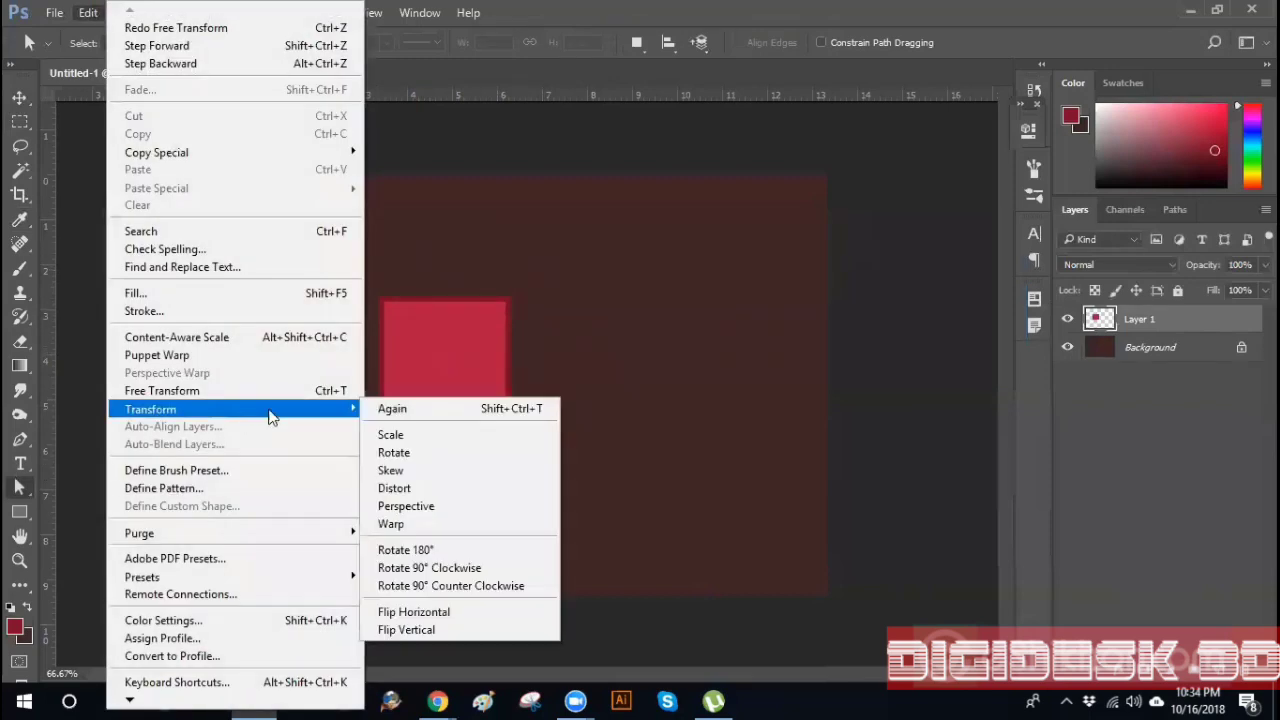
{"action": "left_click", "coordinate": [409, 489]}
{"action": "left_click_drag", "start_coordinate": [511, 432], "coordinate": [435, 441]}
{"action": "key", "text": "ctrl+z"}
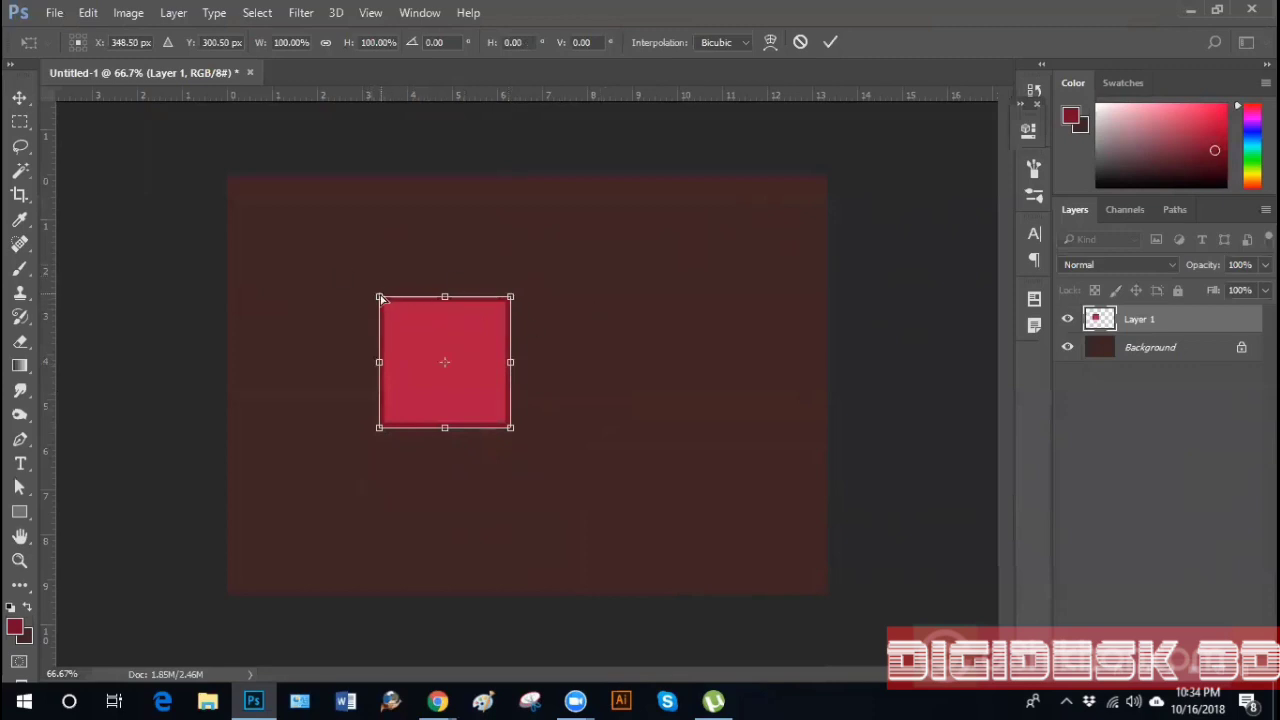
{"action": "left_click_drag", "start_coordinate": [445, 298], "coordinate": [466, 302]}
{"action": "key", "text": "Escape"}
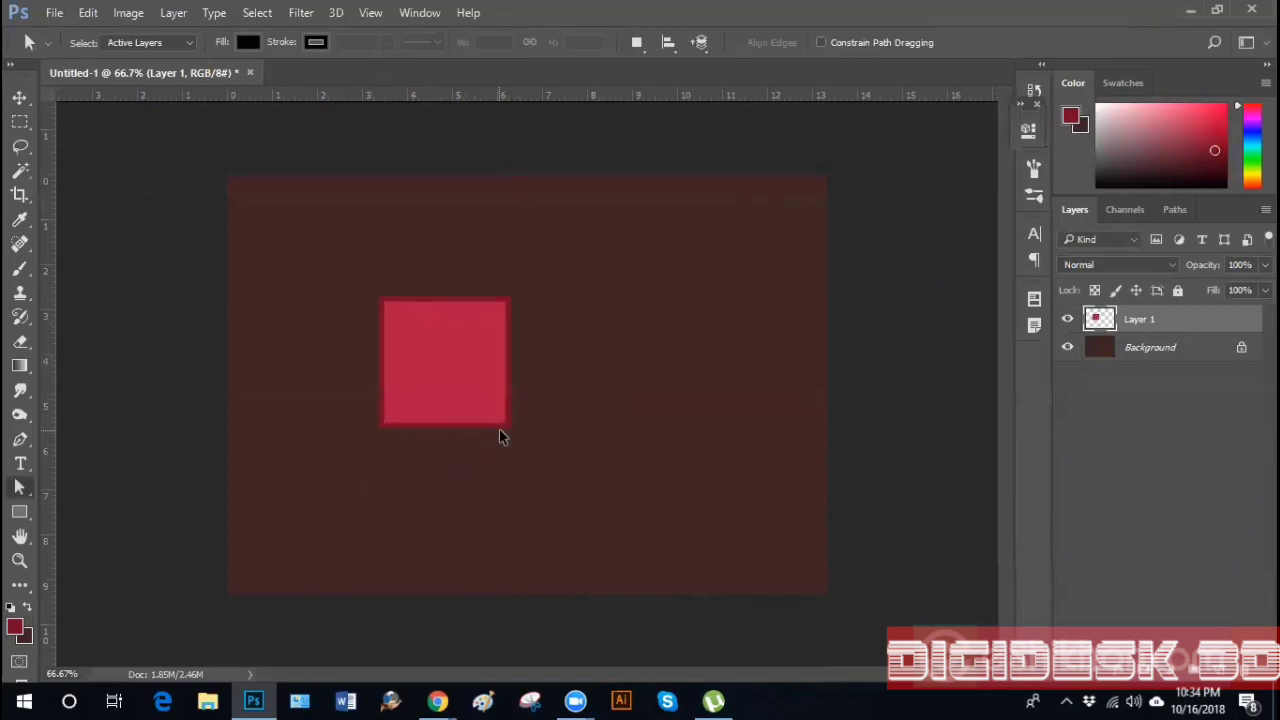
Try the Skew transform on the square by shifting its top edge slightly to the right
{"action": "left_click", "coordinate": [92, 14]}
{"action": "mouse_move", "coordinate": [303, 409]}
{"action": "left_click", "coordinate": [430, 470]}
{"action": "left_click_drag", "start_coordinate": [445, 297], "coordinate": [465, 298]}
{"action": "key", "text": "Escape"}
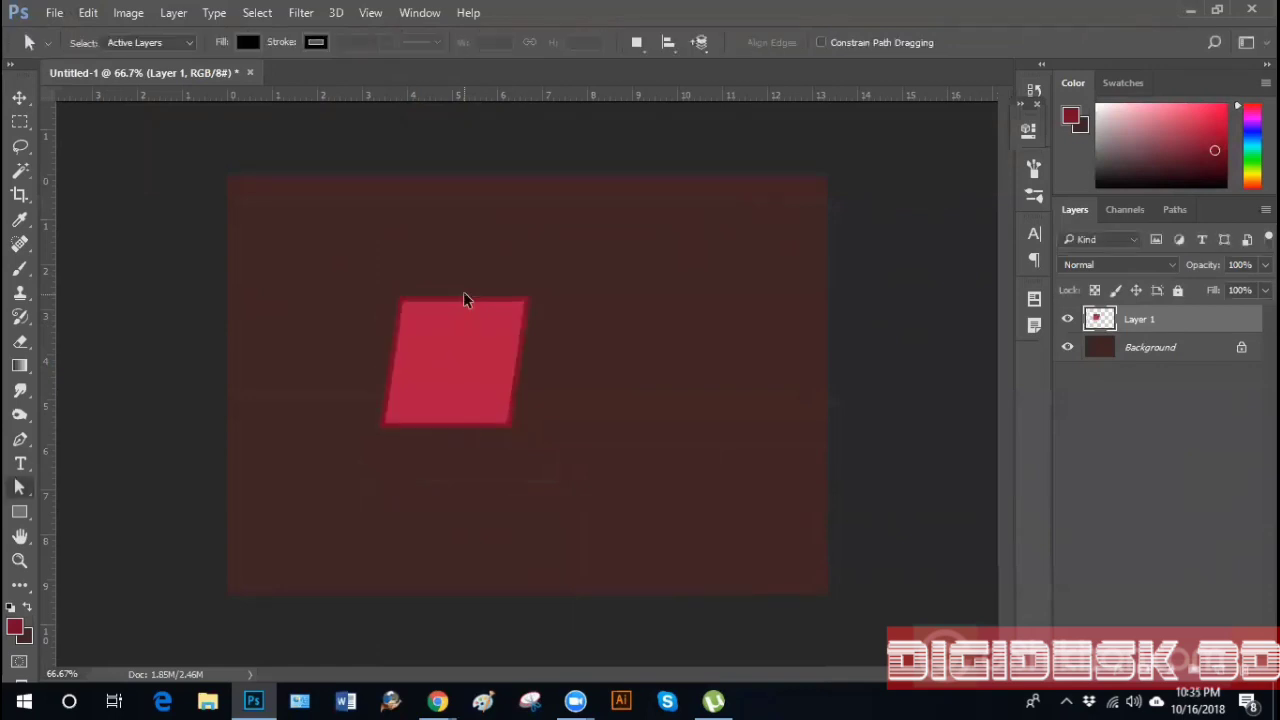
Apply a Perspective transform that spreads the square's bottom edge into a trapezoid, with a width of about 252%
{"action": "left_click", "coordinate": [88, 13]}
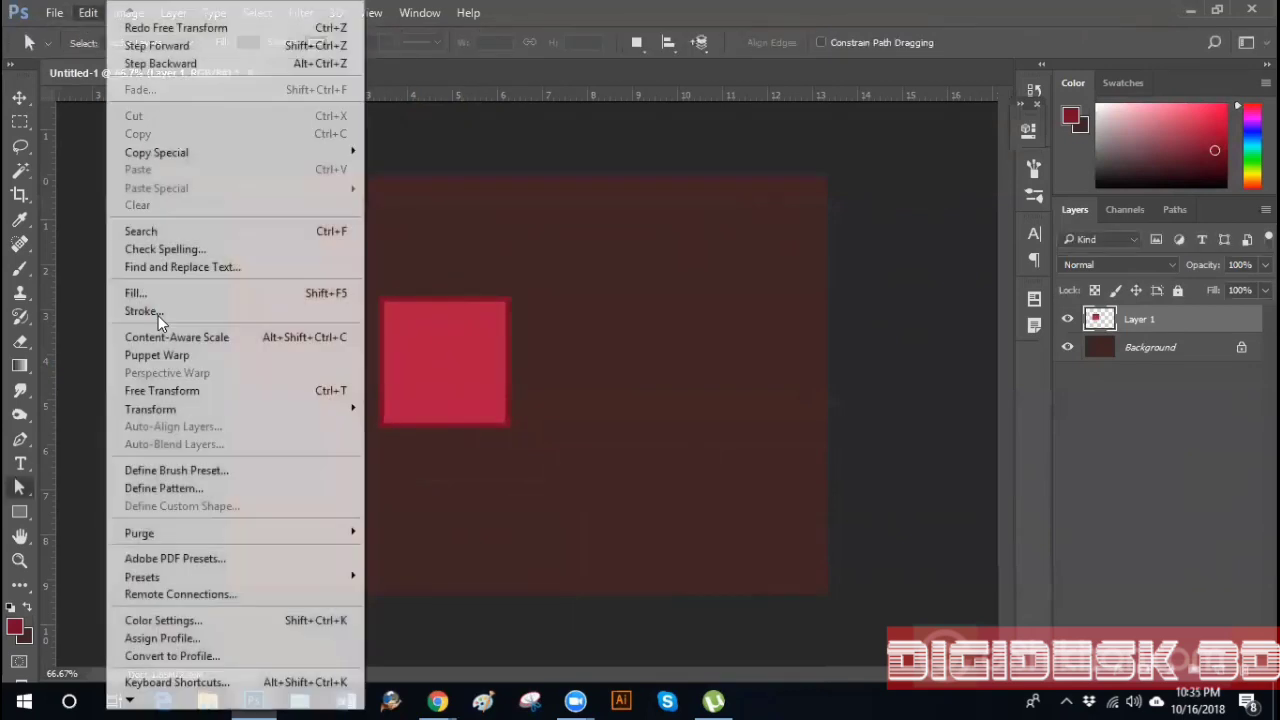
{"action": "mouse_move", "coordinate": [296, 418]}
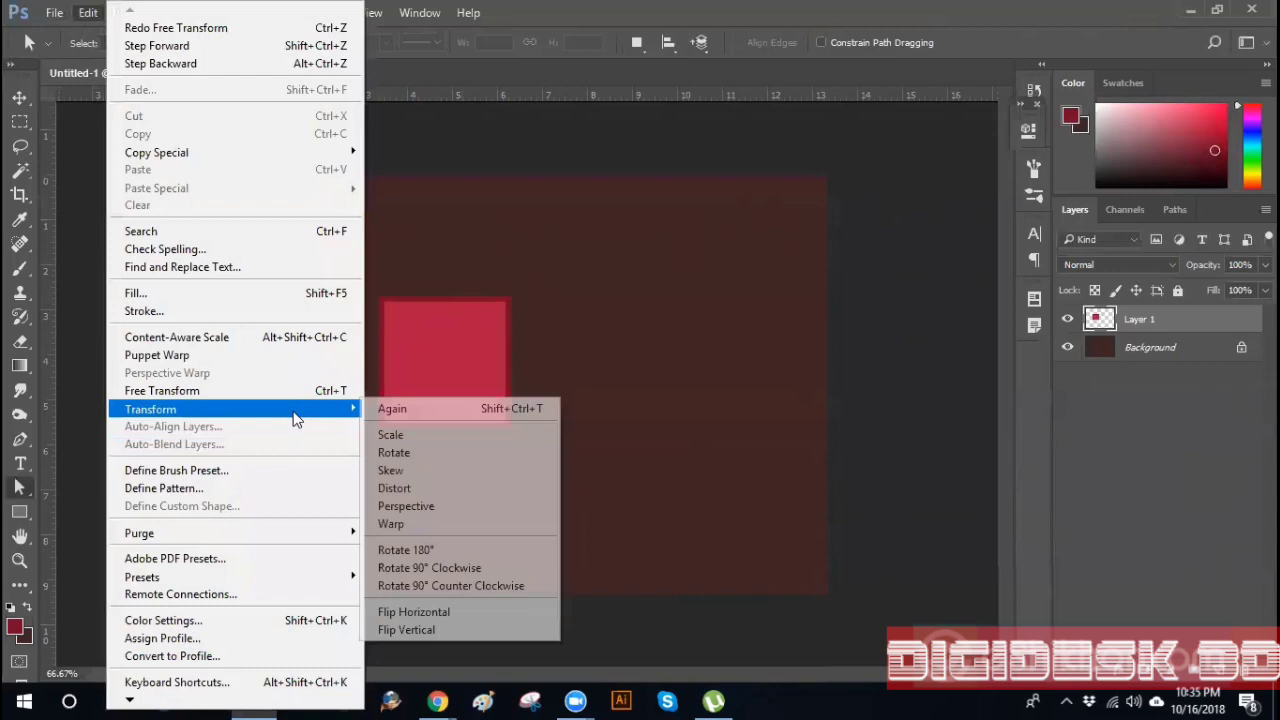
{"action": "left_click", "coordinate": [436, 512]}
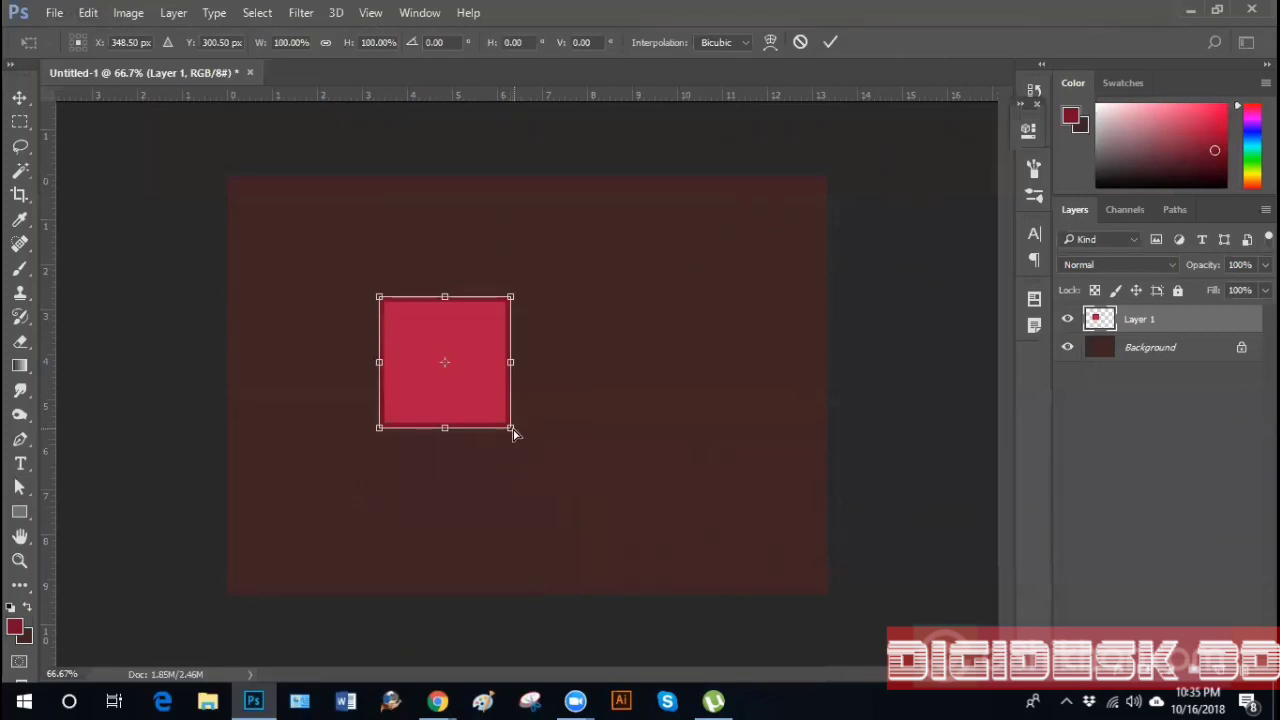
{"action": "left_click_drag", "start_coordinate": [515, 430], "coordinate": [610, 408]}
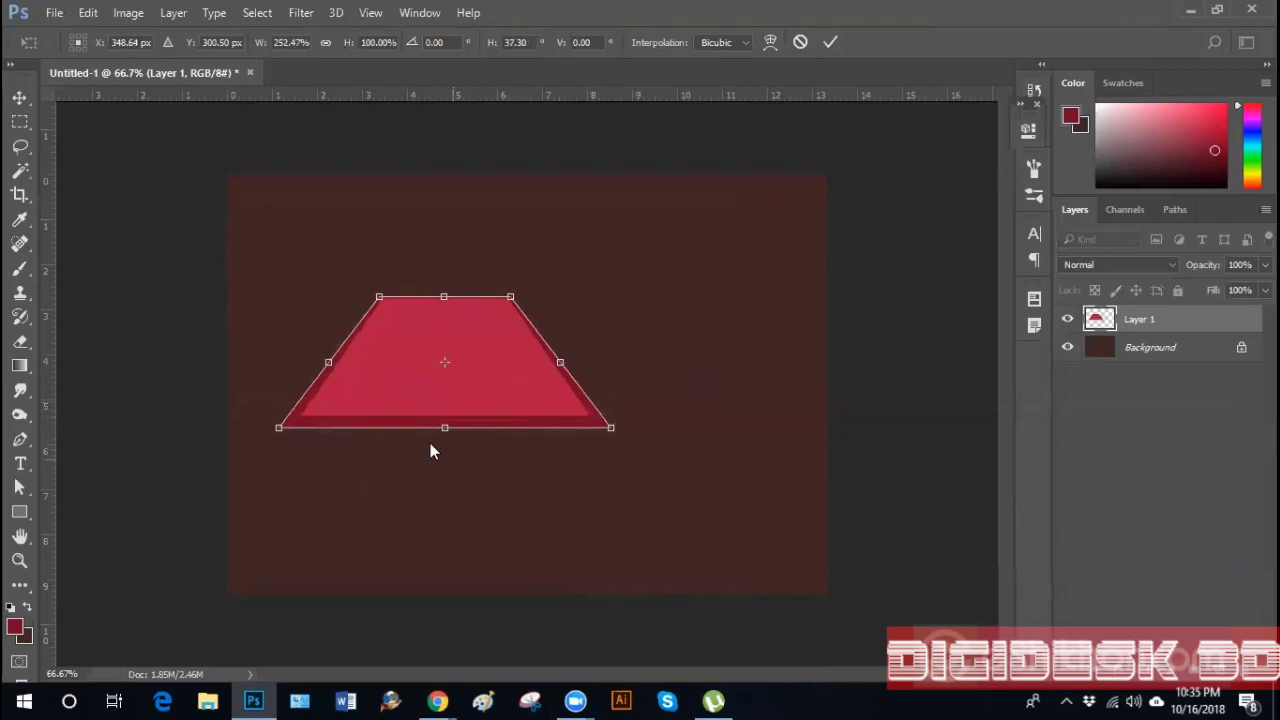
{"action": "key", "text": "Return"}
{"action": "key", "text": "a"}
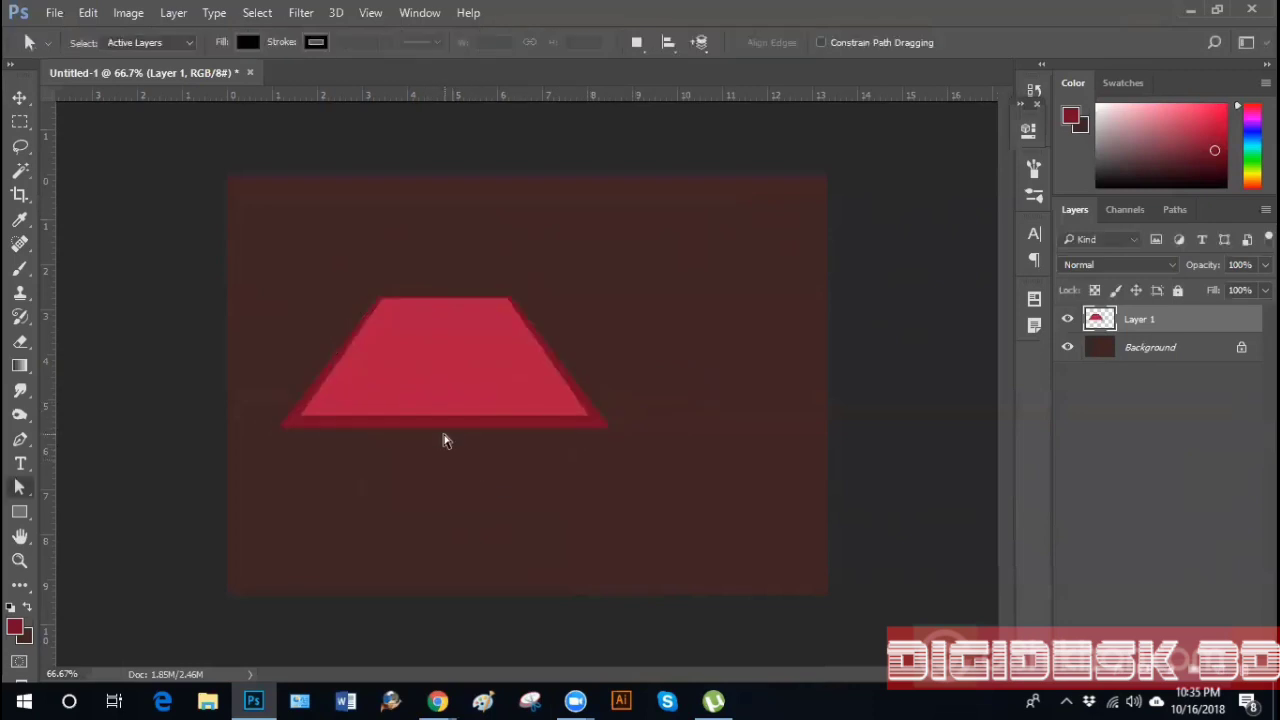
Flatten the trapezoid to about 67% height with Free Transform, and undo both the flattening and the perspective change
{"action": "key", "text": "ctrl+t"}
{"action": "left_click_drag", "start_coordinate": [446, 428], "coordinate": [444, 383]}
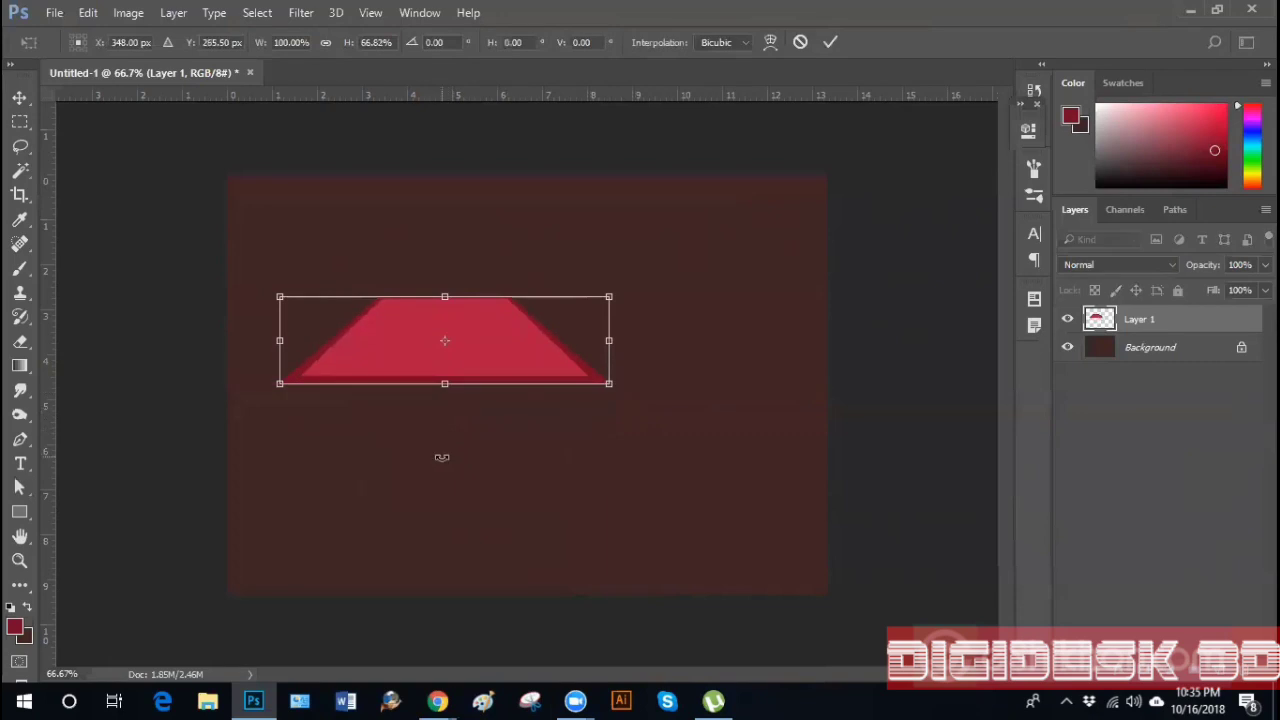
{"action": "key", "text": "Return"}
{"action": "key", "text": "a"}
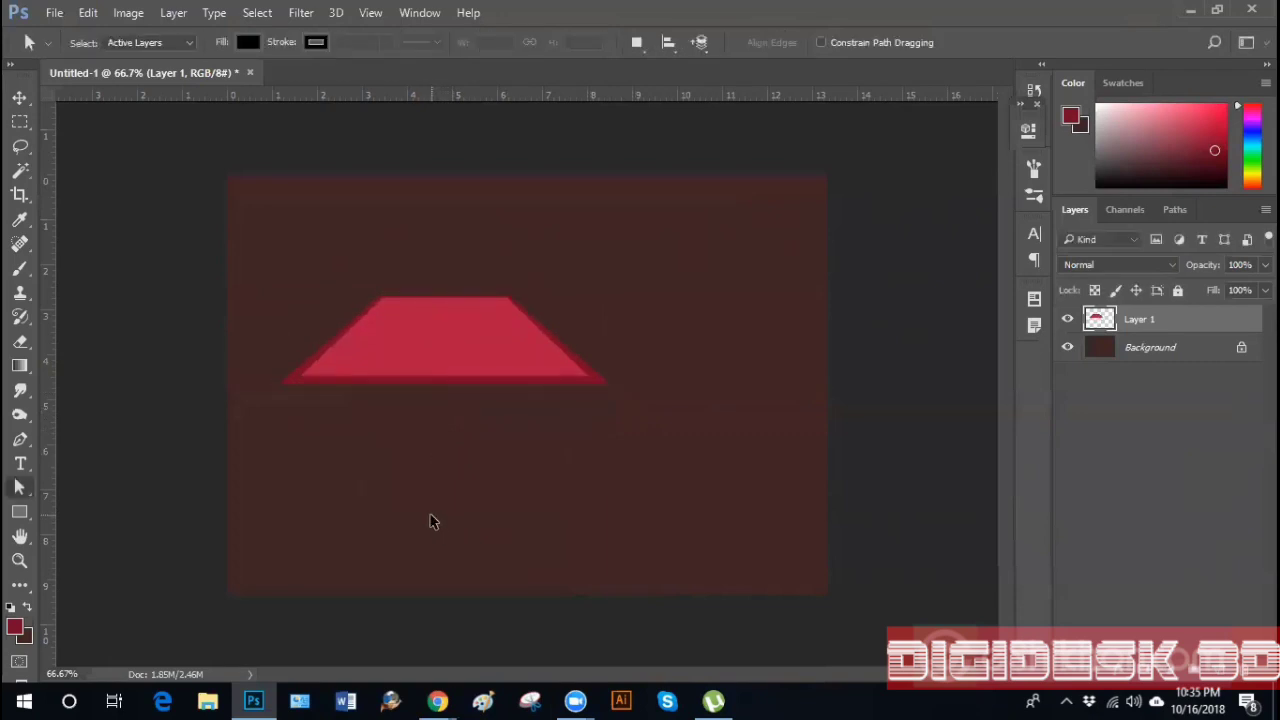
{"action": "key", "text": "ctrl+alt+z"}
{"action": "key", "text": "ctrl+alt+z"}
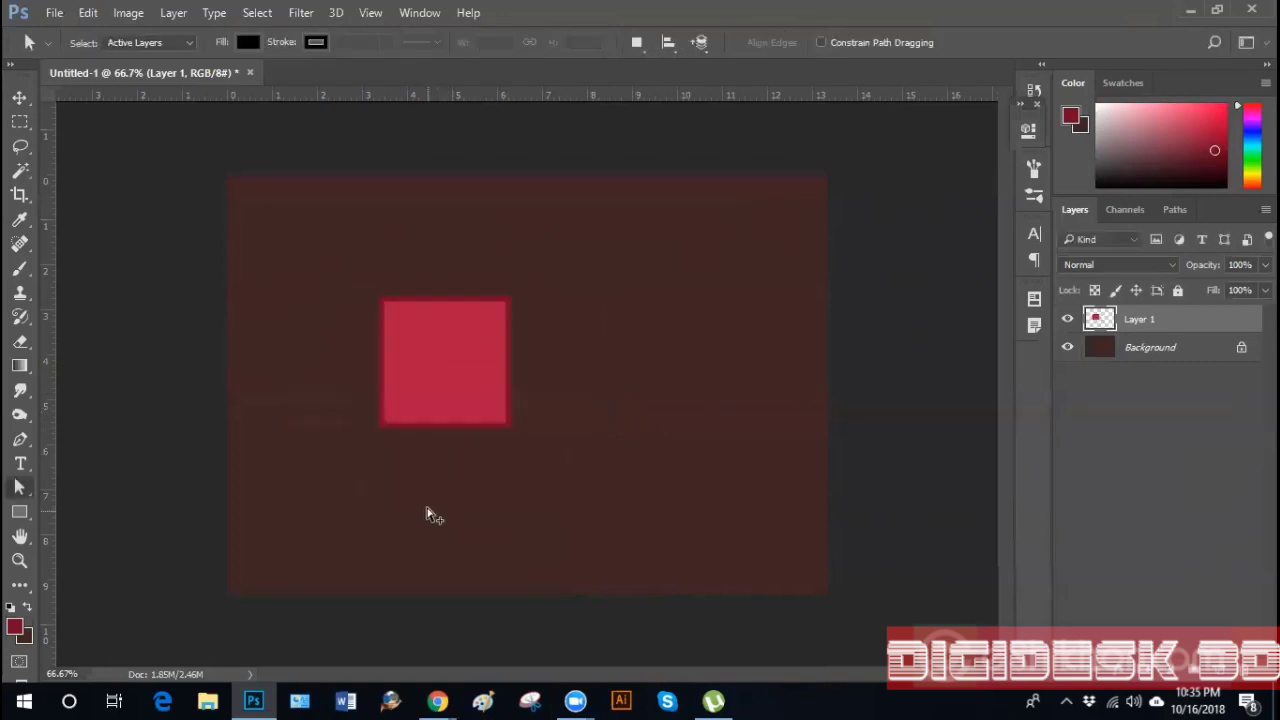
Start a Warp transform on the square and bend its top edge into a wave, raised on the left and lowered on the right
{"action": "left_click", "coordinate": [86, 13]}
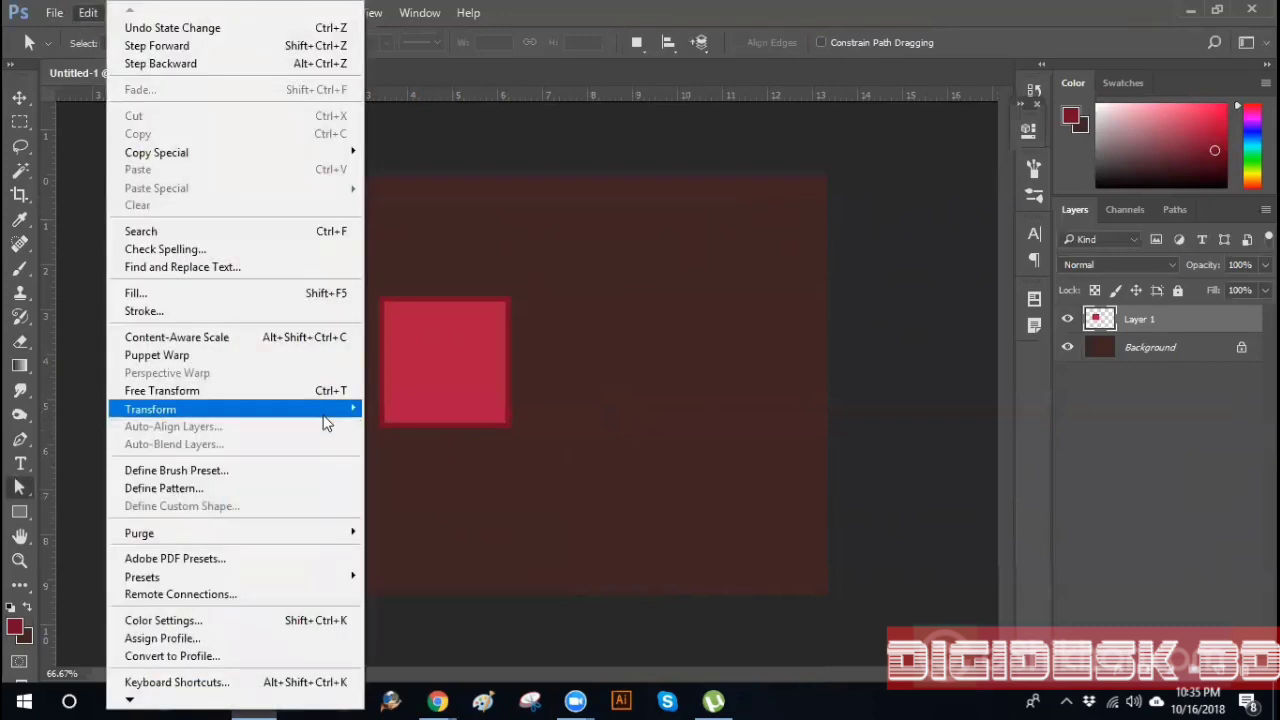
{"action": "mouse_move", "coordinate": [330, 410]}
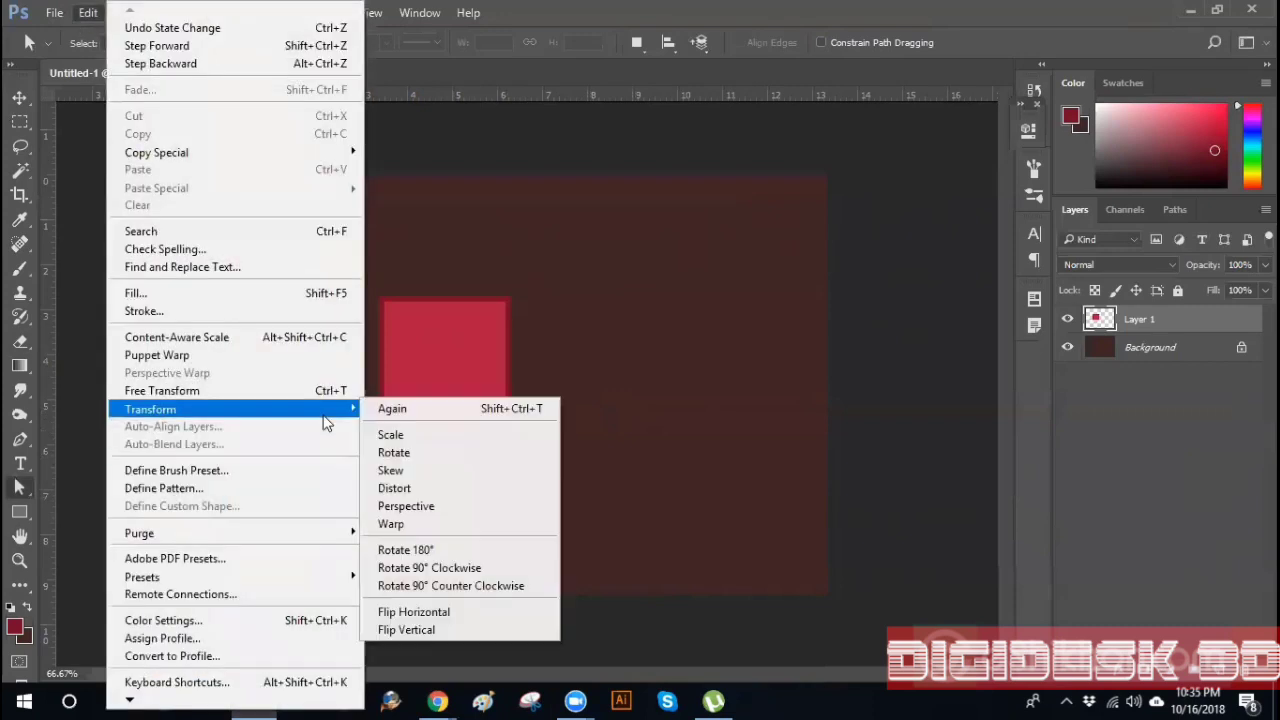
{"action": "left_click", "coordinate": [437, 528]}
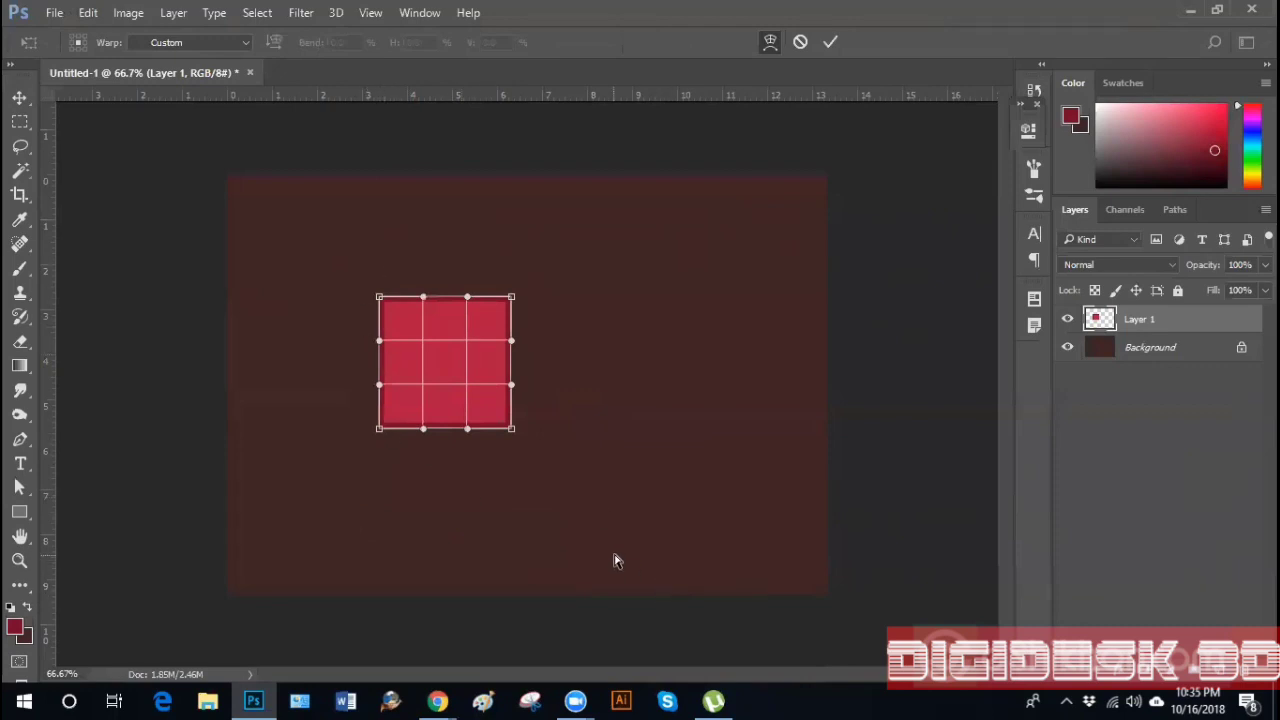
{"action": "key", "text": "ctrl+plus"}
{"action": "key", "text": "ctrl+plus"}
{"action": "mouse_move", "coordinate": [328, 420]}
{"action": "left_mouse_down"}
{"action": "mouse_move", "coordinate": [441, 503]}
{"action": "mouse_move", "coordinate": [335, 407]}
{"action": "left_mouse_up"}
{"action": "key", "text": "ctrl+minus"}
{"action": "key", "text": "ctrl+plus"}
{"action": "key", "text": "ctrl+plus"}
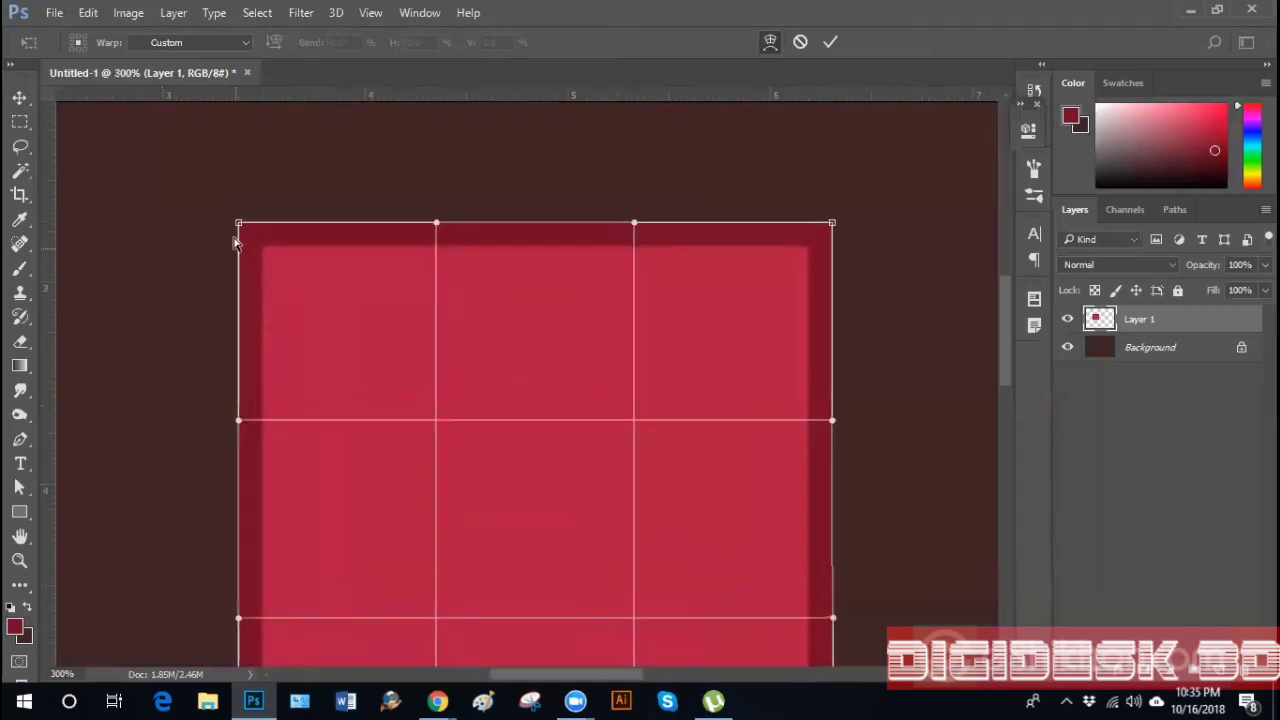
{"action": "key", "text": "ctrl+minus"}
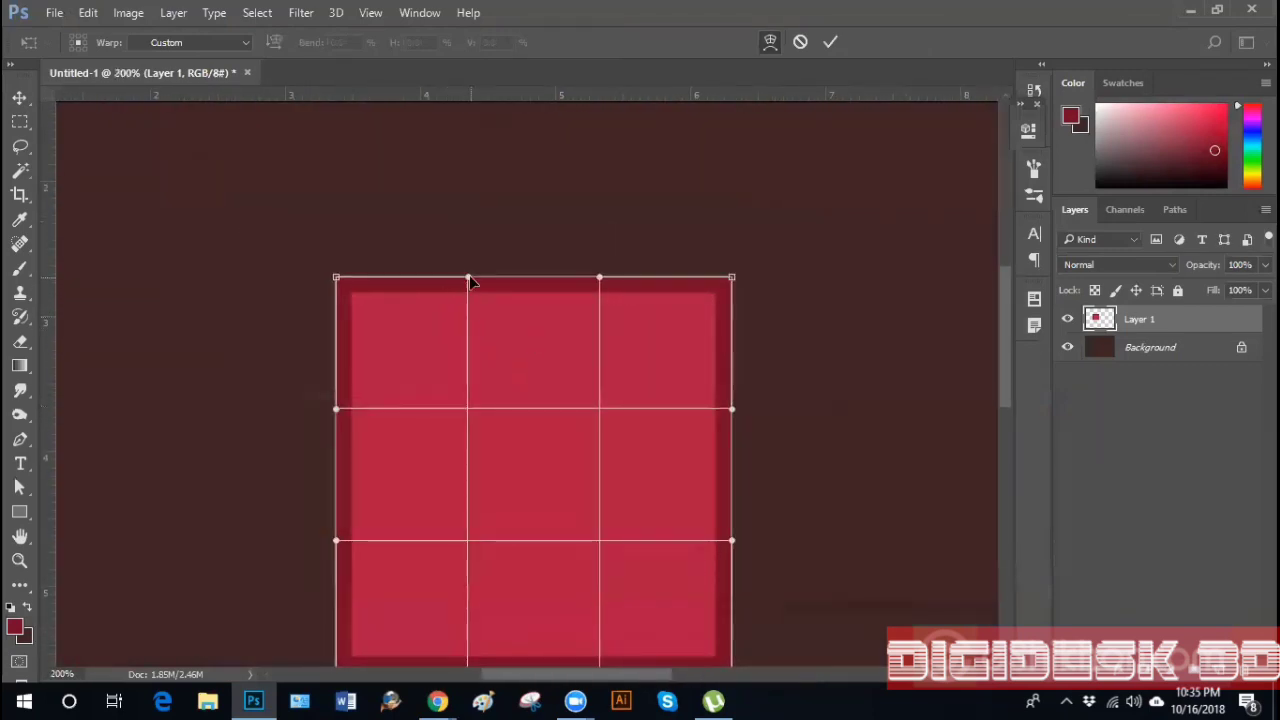
{"action": "left_click_drag", "start_coordinate": [468, 280], "coordinate": [456, 220]}
{"action": "left_click_drag", "start_coordinate": [600, 279], "coordinate": [583, 324]}
{"action": "left_click_drag", "start_coordinate": [492, 556], "coordinate": [443, 403]}
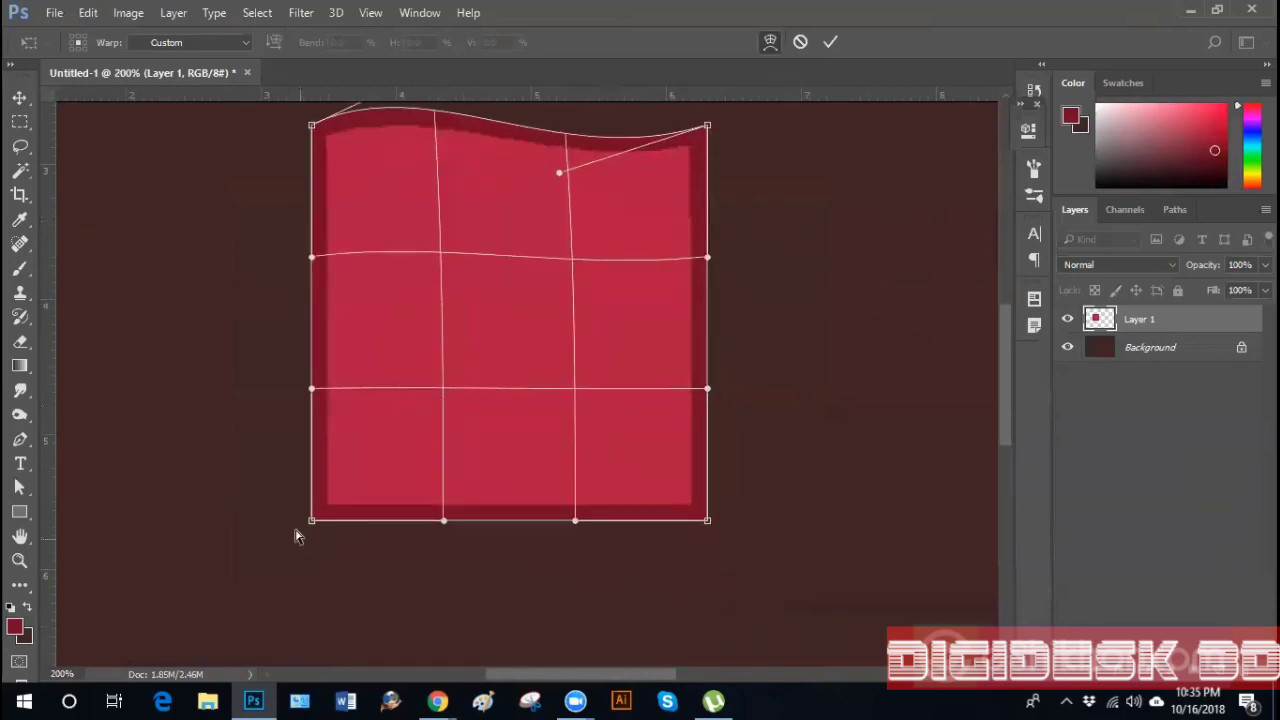
Spread the warp's two bottom corners outward and curve the bottom edge, raised on the left and bulging downward on the right
{"action": "left_click_drag", "start_coordinate": [306, 524], "coordinate": [203, 520]}
{"action": "left_click_drag", "start_coordinate": [709, 521], "coordinate": [857, 519]}
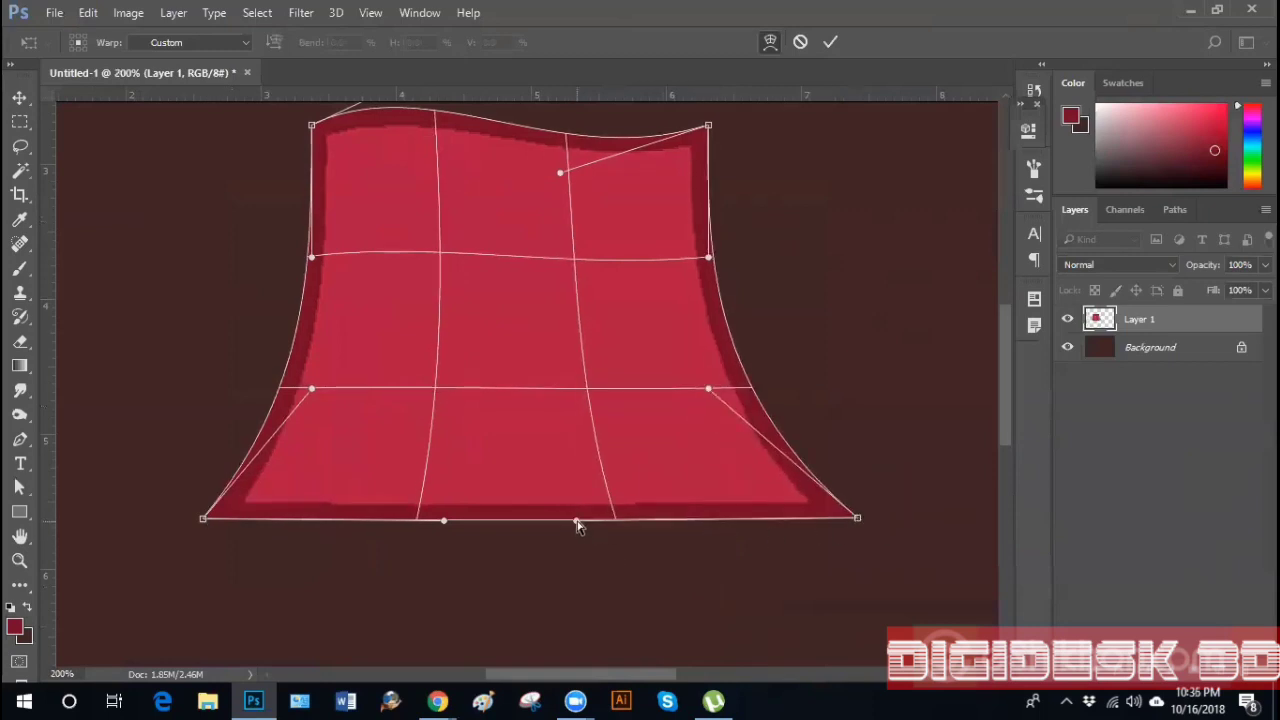
{"action": "left_click_drag", "start_coordinate": [577, 524], "coordinate": [573, 622]}
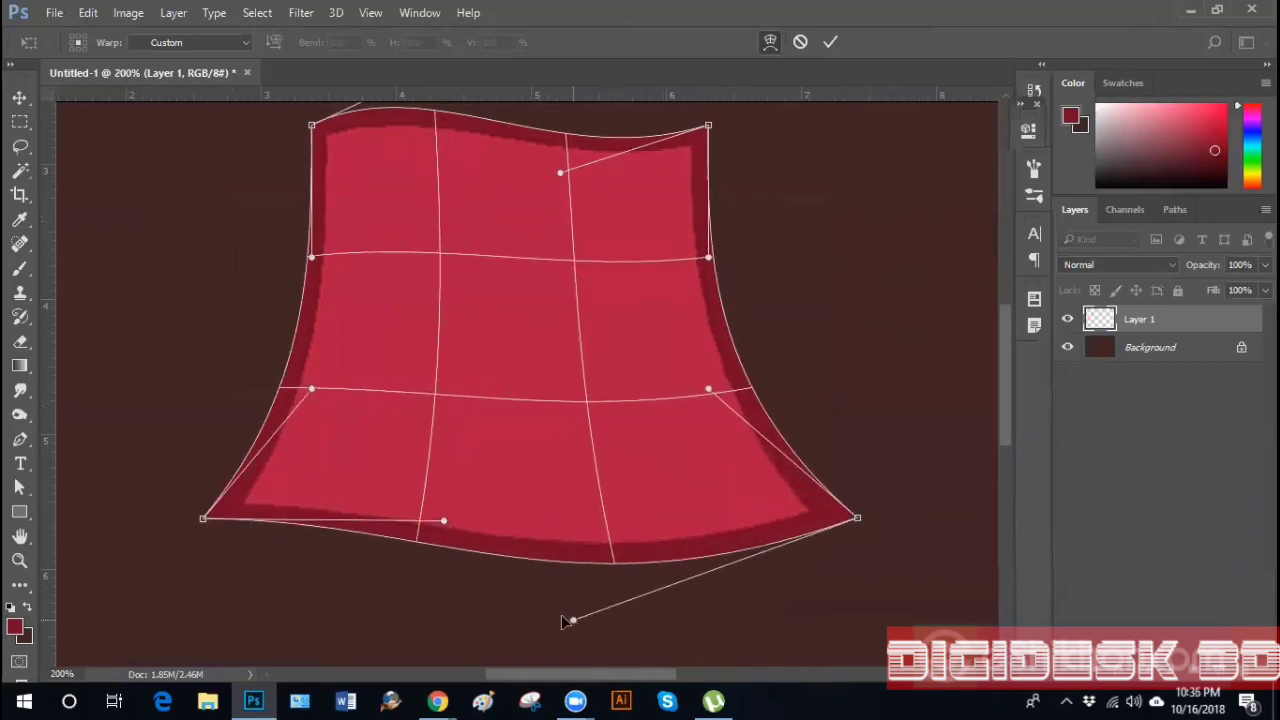
{"action": "left_click_drag", "start_coordinate": [443, 520], "coordinate": [456, 337]}
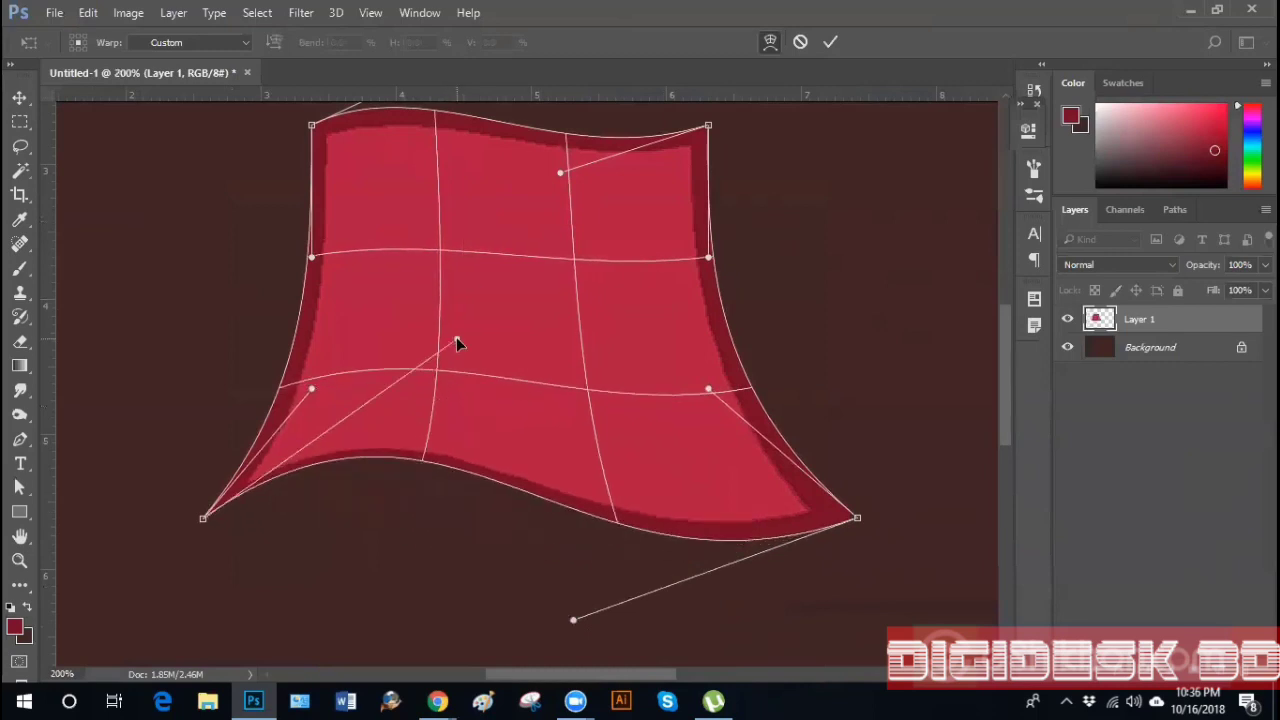
Curve the warp's left side into an S shape, pull the upper right side slightly inward, and apply the transformation
{"action": "scroll", "coordinate": [330, 316], "scroll_direction": "up", "scroll_amount": 3}
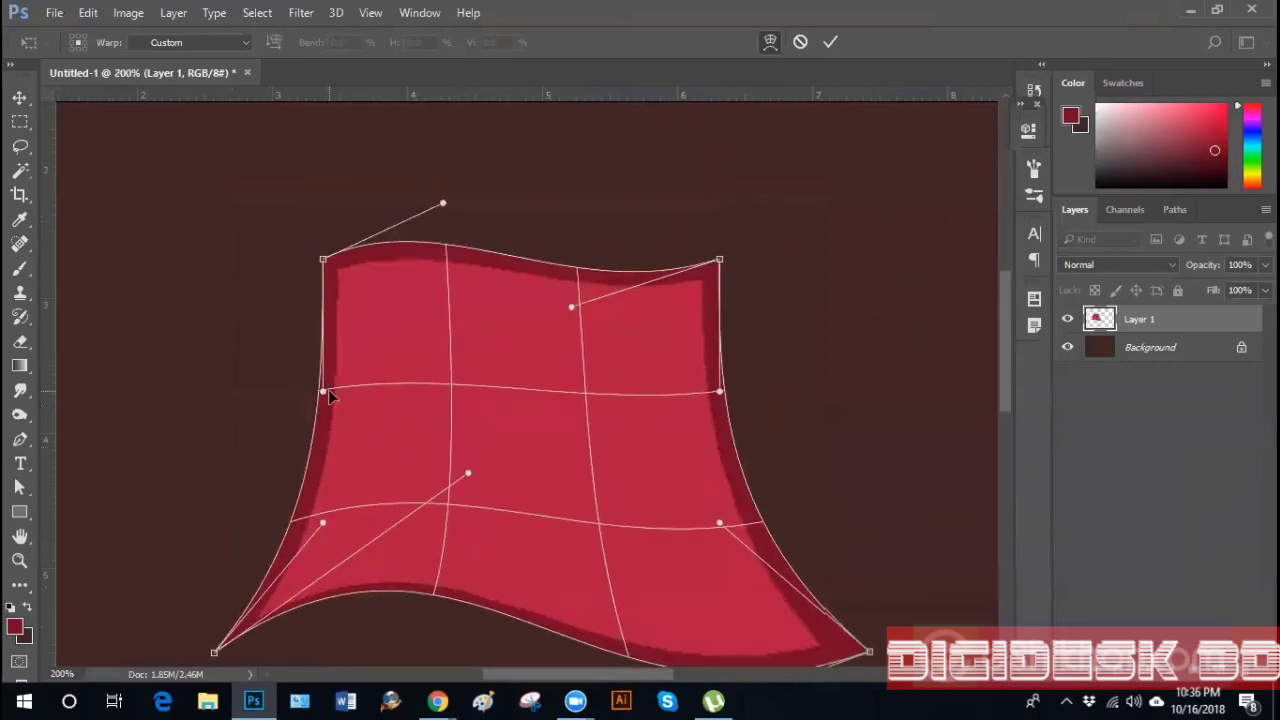
{"action": "left_click_drag", "start_coordinate": [322, 390], "coordinate": [397, 387]}
{"action": "left_click_drag", "start_coordinate": [322, 522], "coordinate": [184, 504]}
{"action": "left_click_drag", "start_coordinate": [573, 308], "coordinate": [569, 313]}
{"action": "left_click_drag", "start_coordinate": [722, 394], "coordinate": [695, 414]}
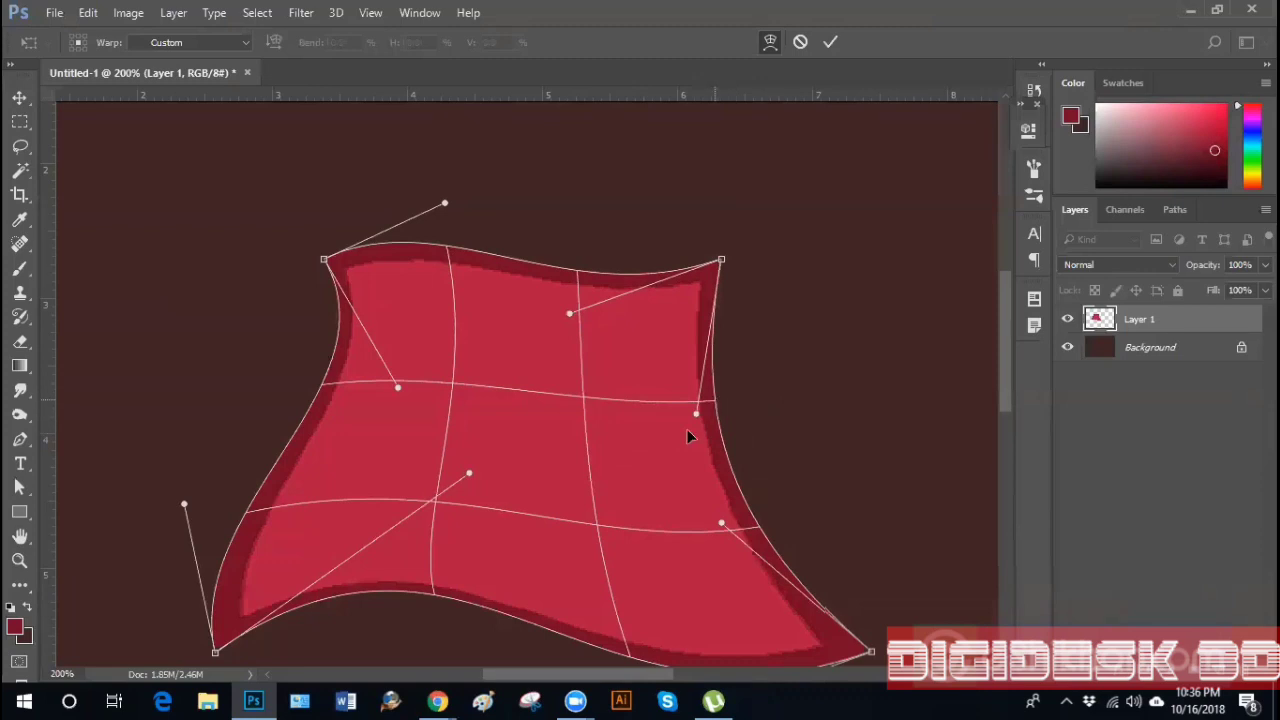
{"action": "left_click_drag", "start_coordinate": [581, 505], "coordinate": [537, 405]}
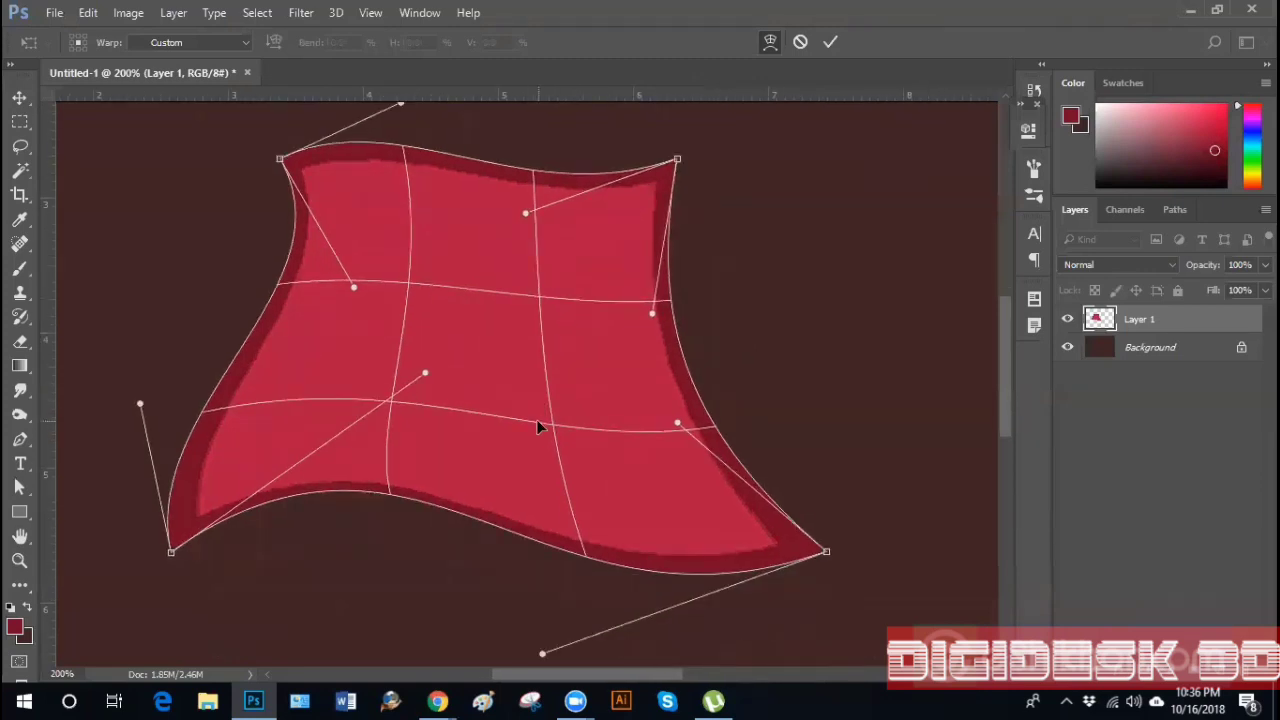
{"action": "left_click", "coordinate": [19, 439]}
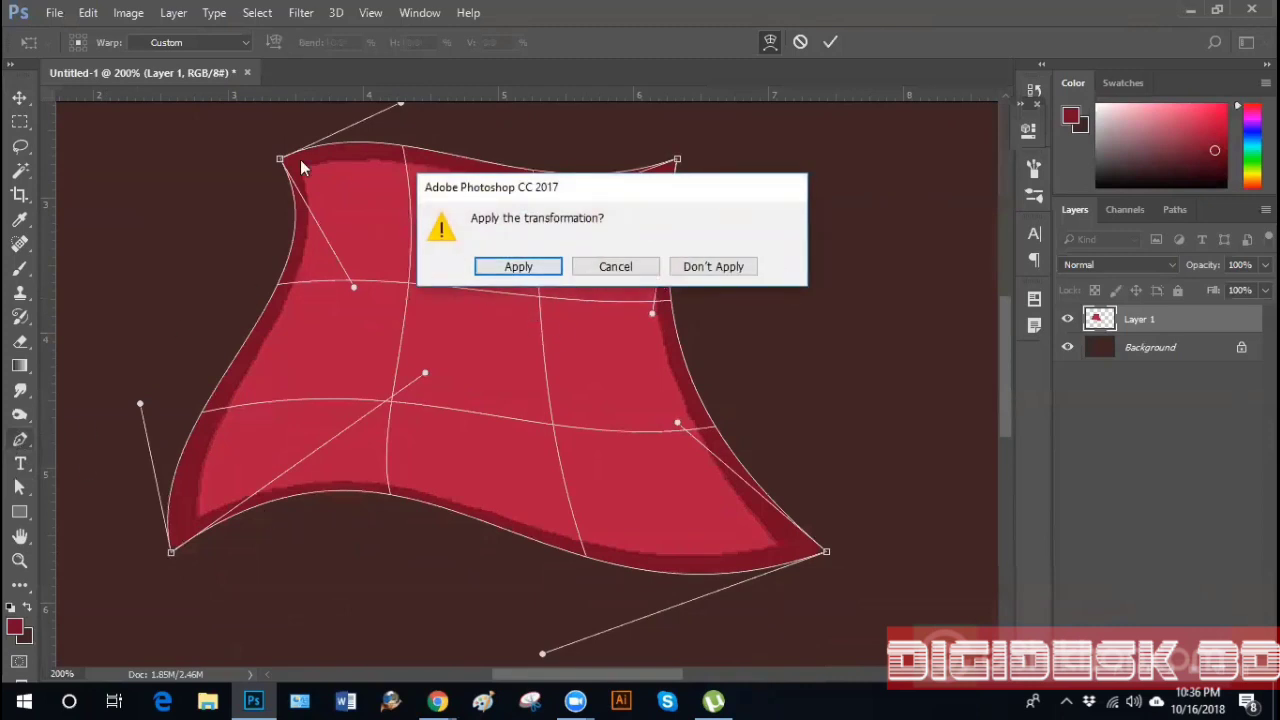
{"action": "left_click", "coordinate": [518, 267]}
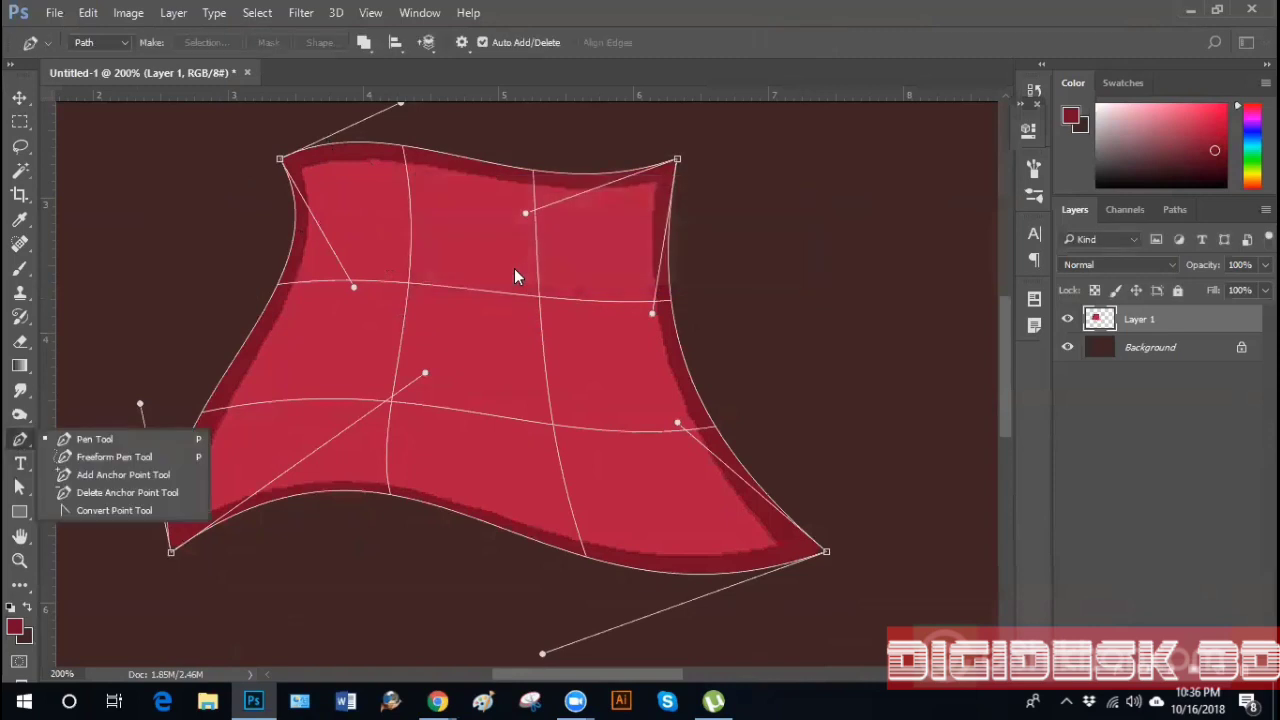
{"action": "key", "text": "ctrl+minus"}
{"action": "key", "text": "ctrl+minus"}
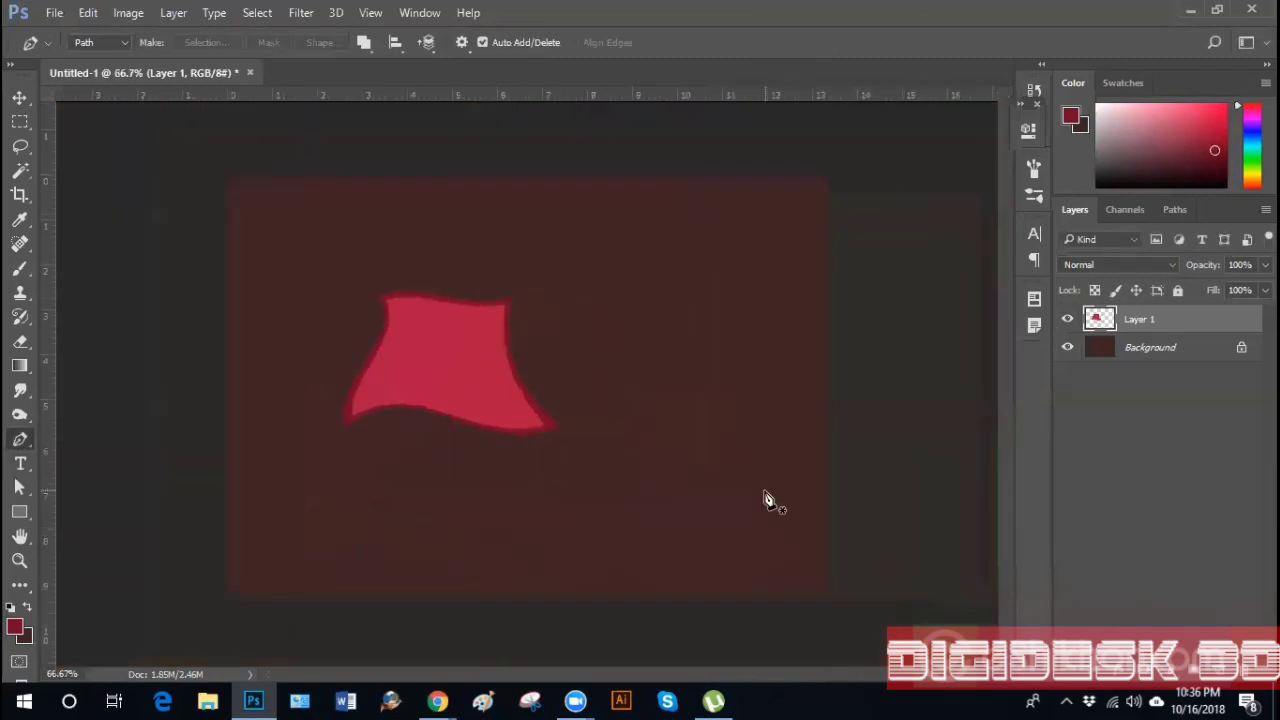
{"action": "key", "text": "ctrl+plus"}
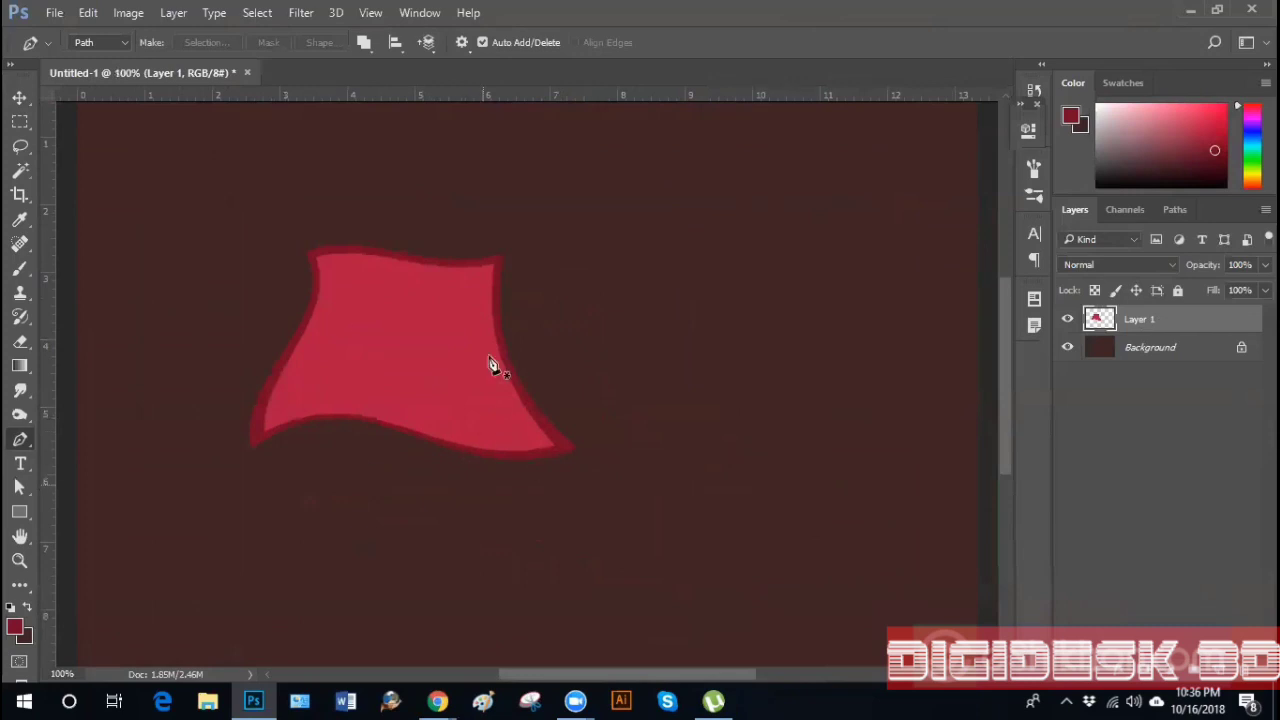
Warp the shape again by raising both top corners and pulling out the lower-right corner, and undo back to the plain square
{"action": "left_click", "coordinate": [86, 16]}
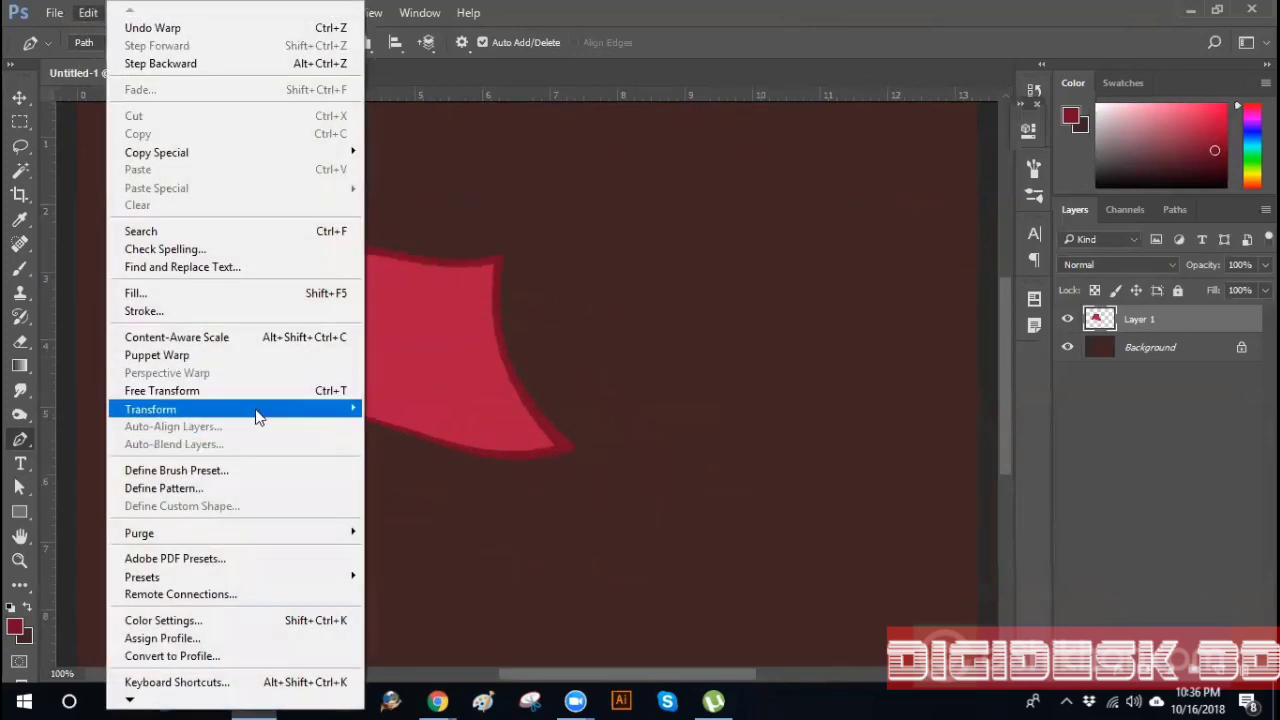
{"action": "mouse_move", "coordinate": [252, 409]}
{"action": "left_click", "coordinate": [391, 526]}
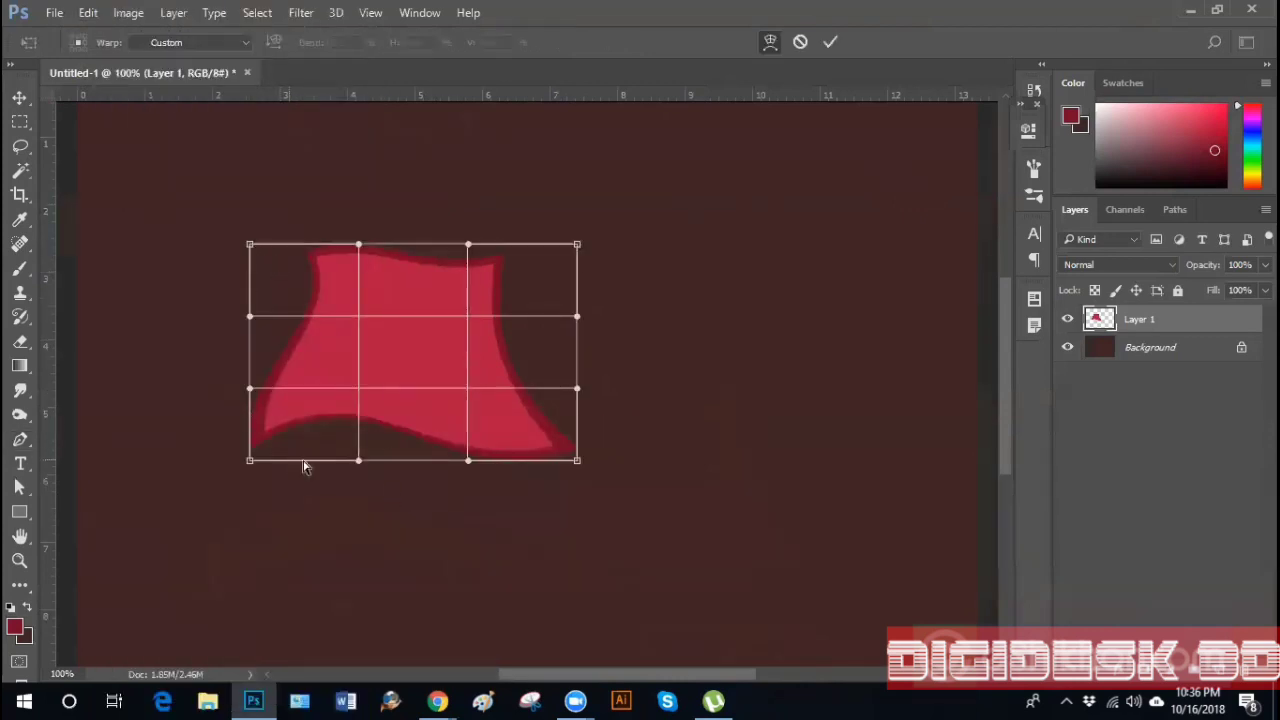
{"action": "left_click_drag", "start_coordinate": [250, 245], "coordinate": [249, 181]}
{"action": "left_click_drag", "start_coordinate": [577, 244], "coordinate": [577, 180]}
{"action": "left_click_drag", "start_coordinate": [578, 459], "coordinate": [631, 514]}
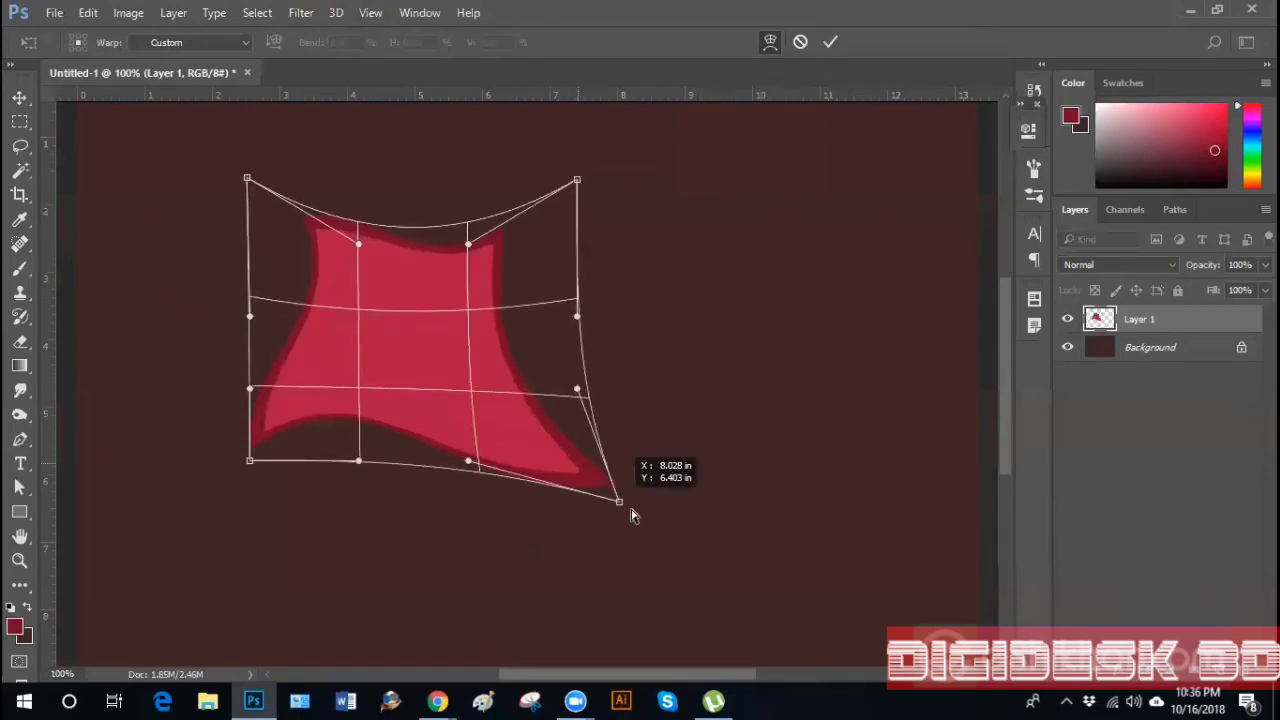
{"action": "key", "text": "Return"}
{"action": "key", "text": "p"}
{"action": "key", "text": "ctrl+z"}
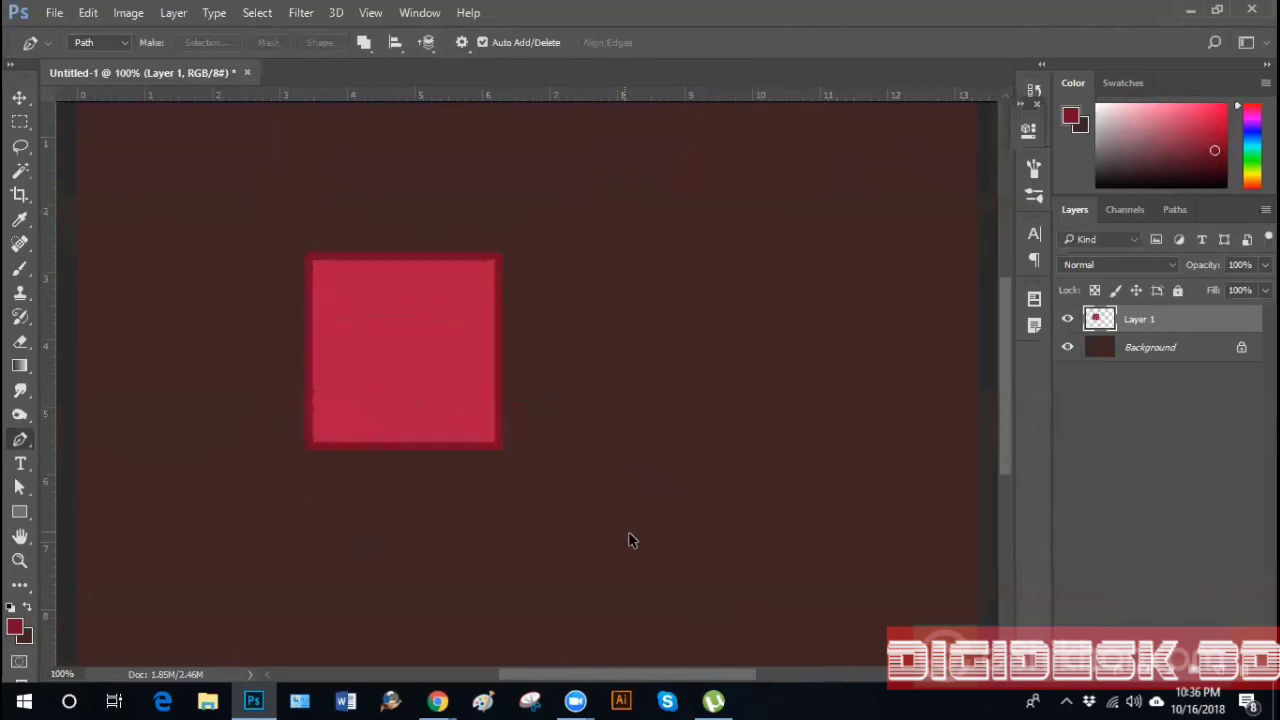
Examine which Transform options are available with Layer 1 selected and with no layer selected
{"action": "left_click", "coordinate": [90, 13]}
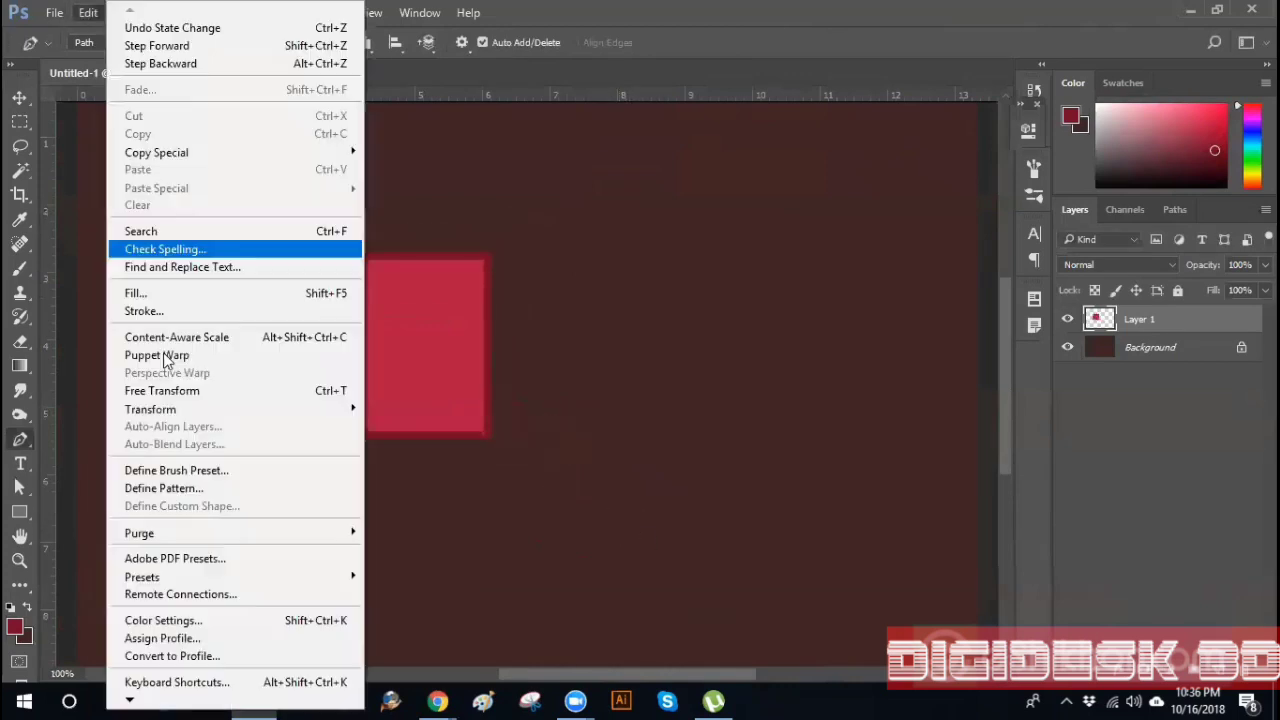
{"action": "mouse_move", "coordinate": [240, 418]}
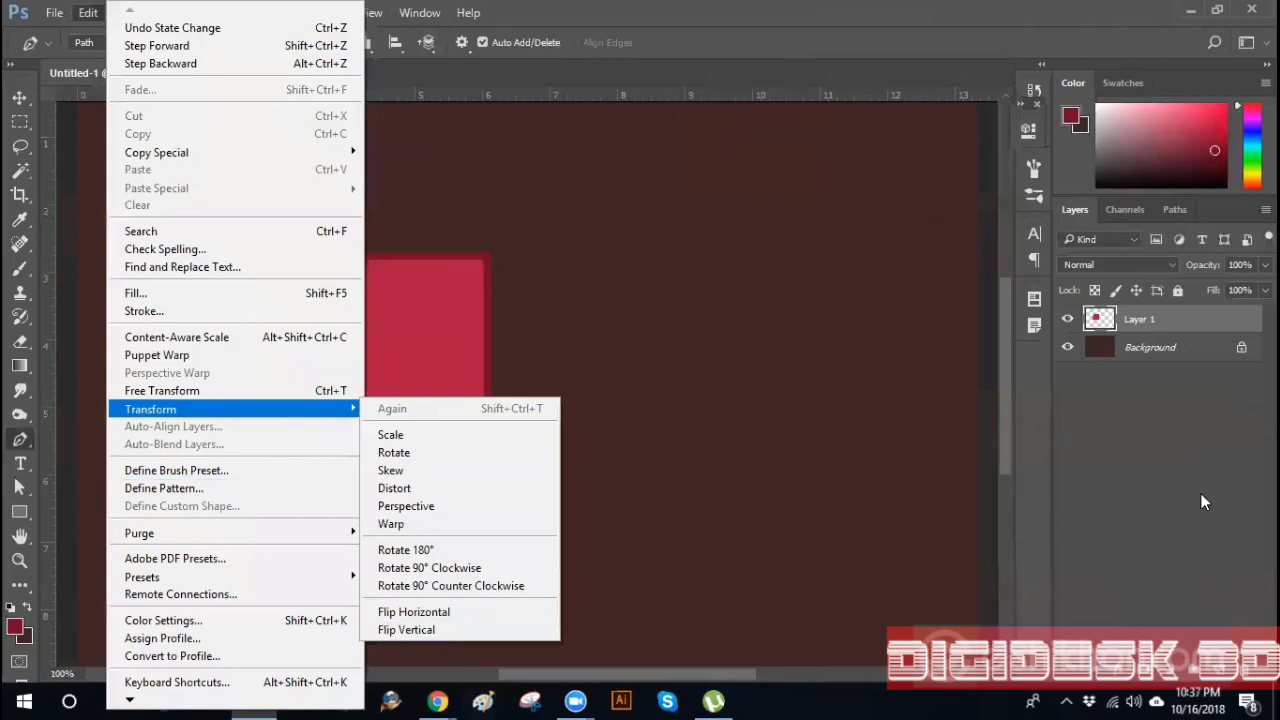
{"action": "left_click", "coordinate": [1137, 482]}
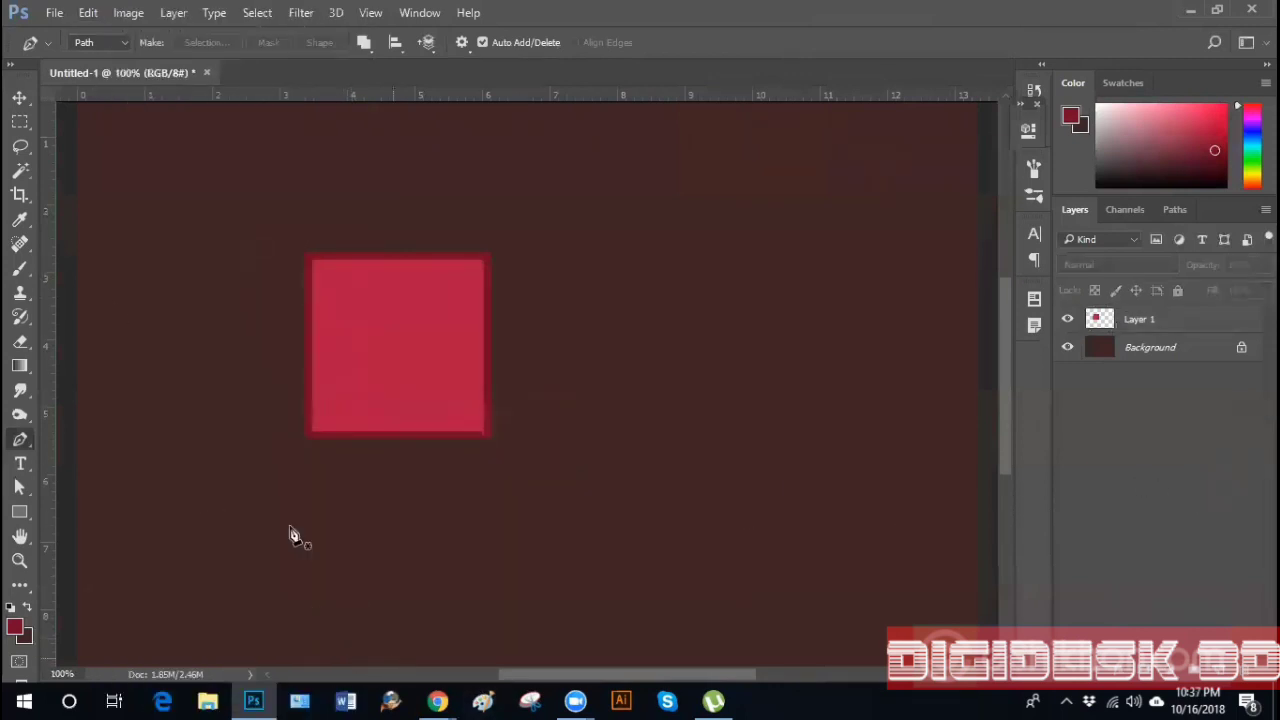
{"action": "left_click", "coordinate": [86, 13]}
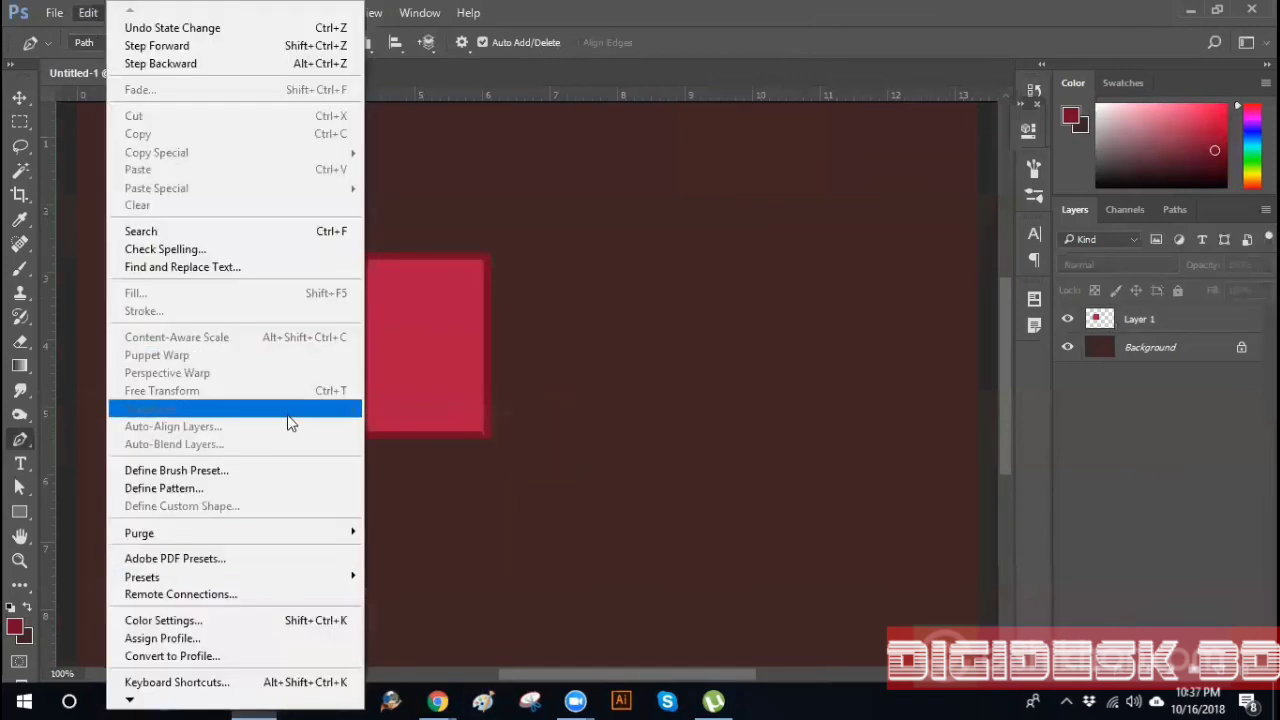
{"action": "left_click", "coordinate": [1086, 420]}
{"action": "left_click", "coordinate": [1139, 319]}
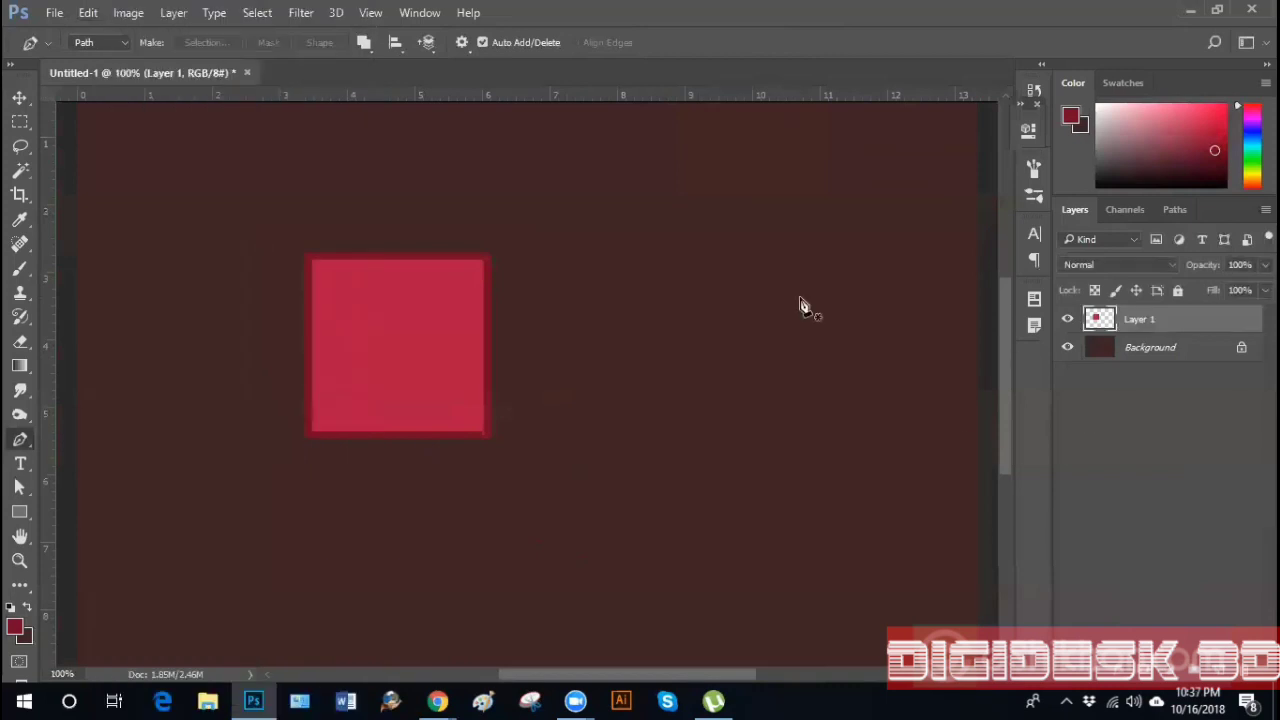
{"action": "left_click", "coordinate": [97, 15]}
{"action": "mouse_move", "coordinate": [320, 406]}
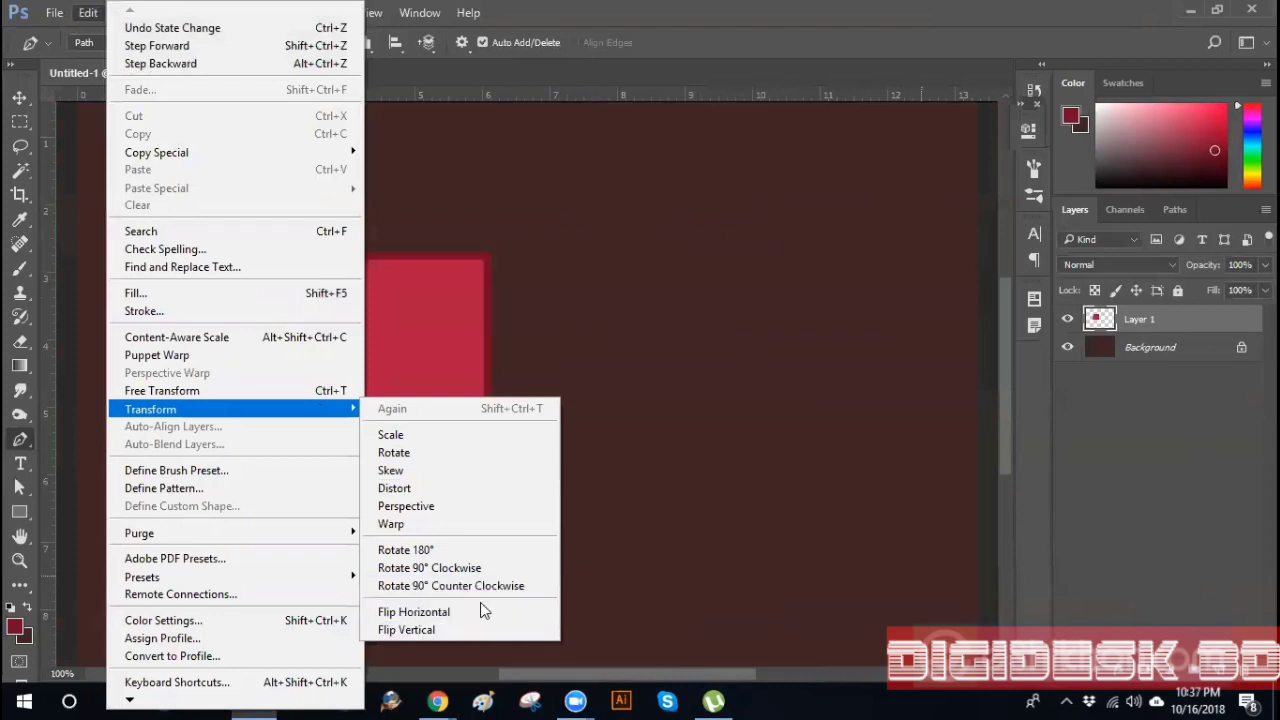
{"action": "left_click", "coordinate": [1146, 413]}
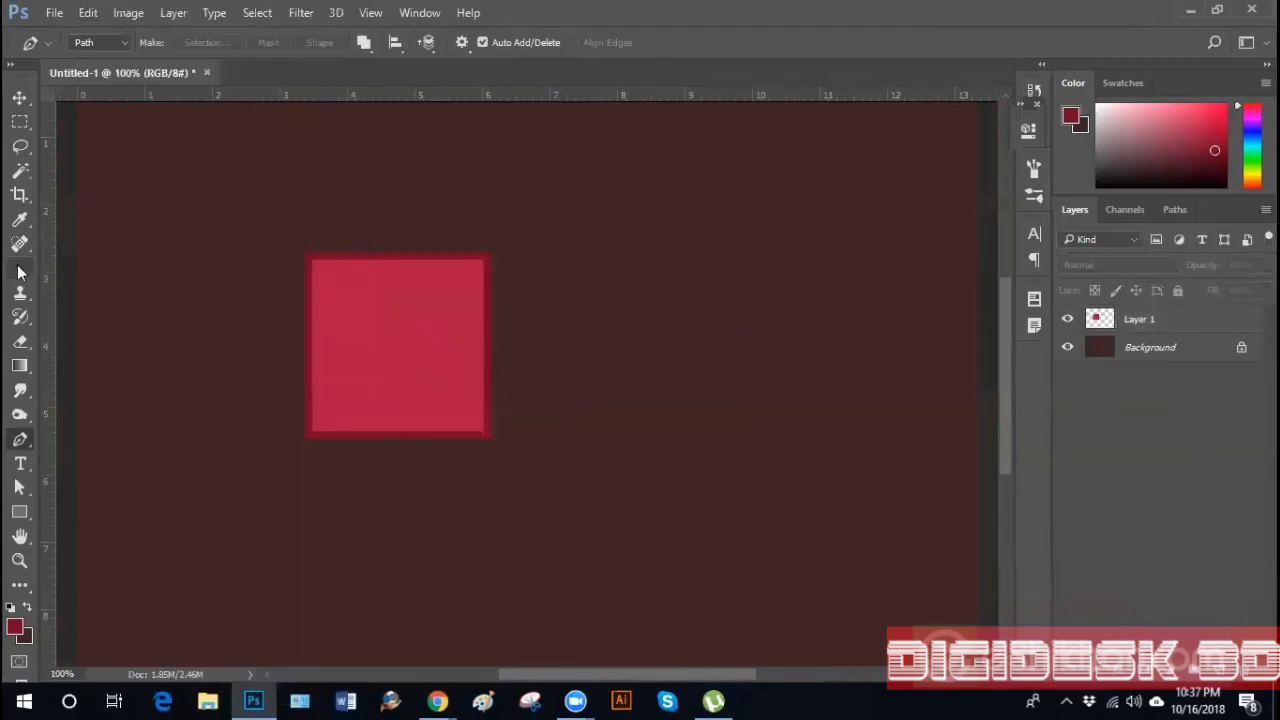
Select an inverted L shape inside the square with two overlapping marquees, fill it with the foreground colour on Layer 1, and deselect
{"action": "left_click", "coordinate": [20, 121]}
{"action": "left_click_drag", "start_coordinate": [325, 281], "coordinate": [351, 412]}
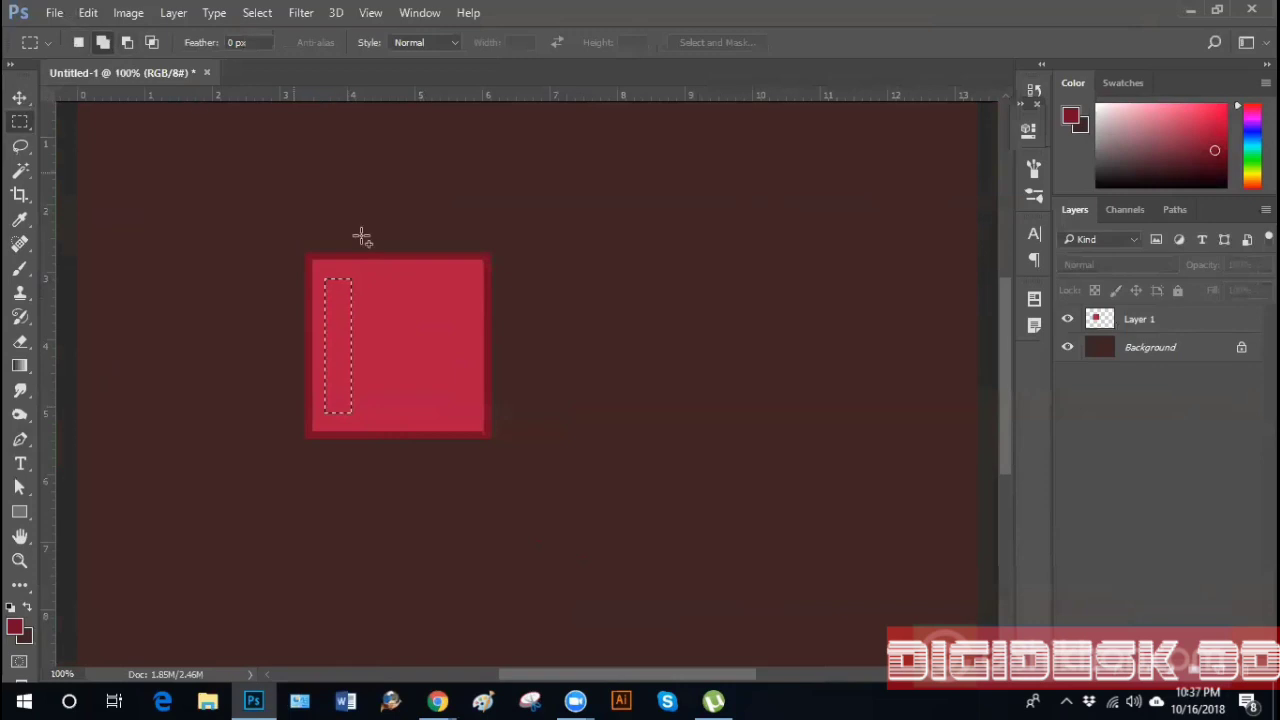
{"action": "left_click_drag", "start_coordinate": [327, 280], "coordinate": [433, 300]}
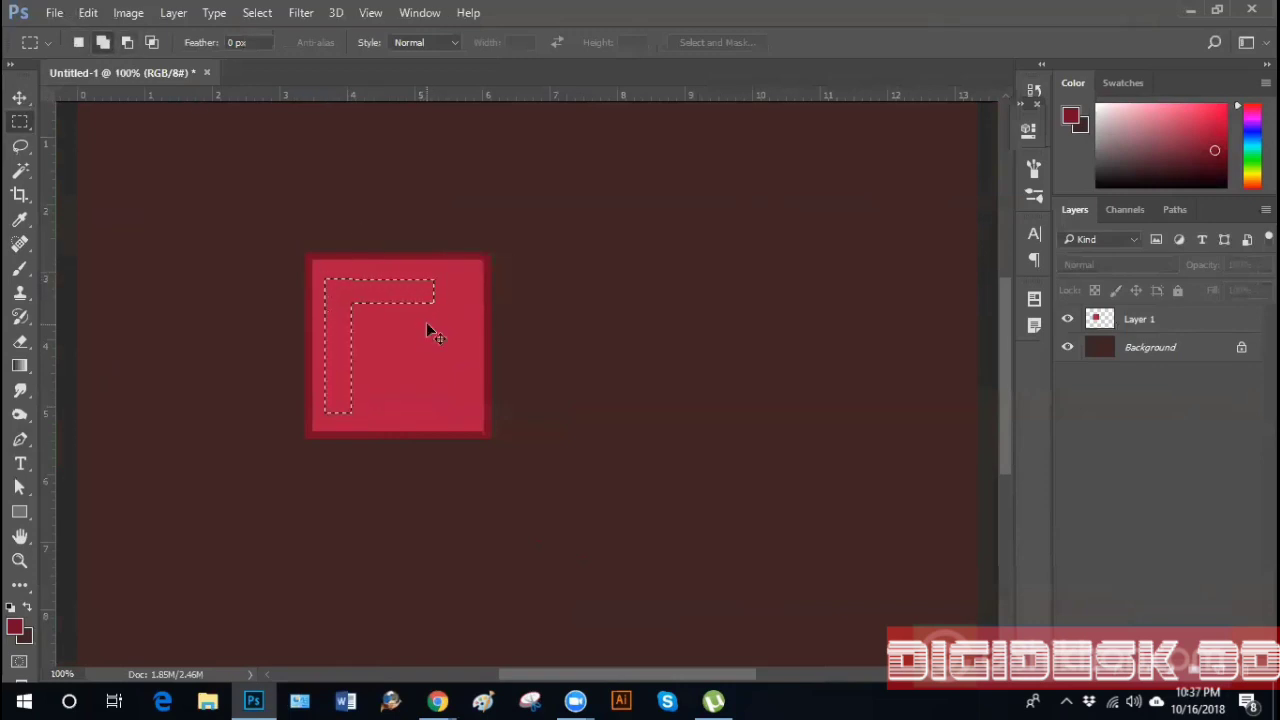
{"action": "left_click", "coordinate": [1198, 320]}
{"action": "key", "text": "alt+BackSpace"}
{"action": "key", "text": "ctrl+d"}
Flip the marked square horizontally with Free Transform
{"action": "left_click", "coordinate": [20, 99]}
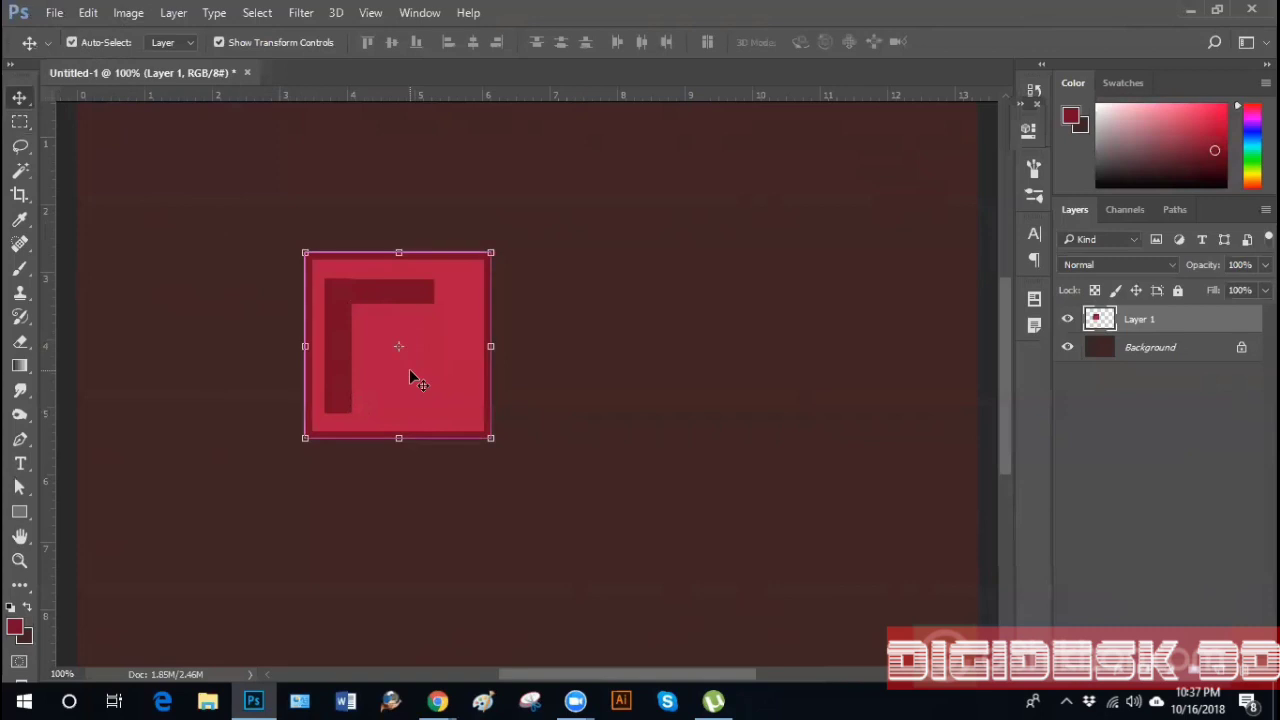
{"action": "key", "text": "ctrl+t"}
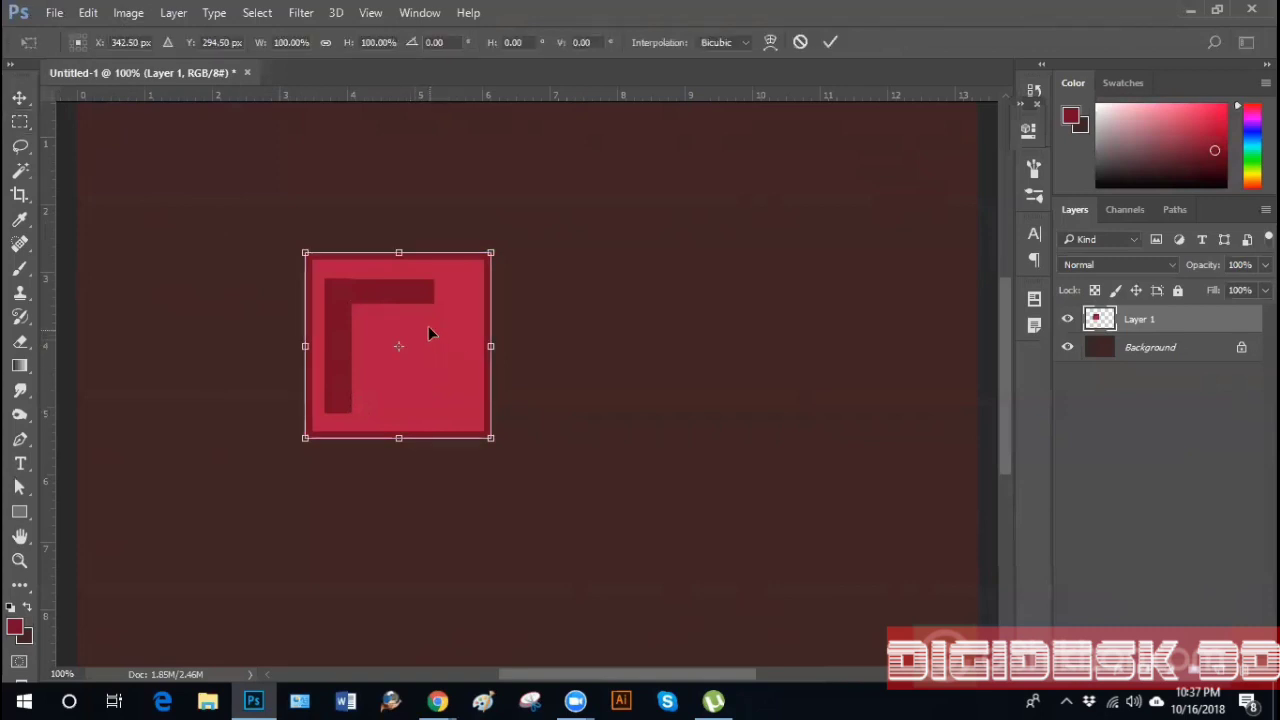
{"action": "right_click", "coordinate": [424, 316]}
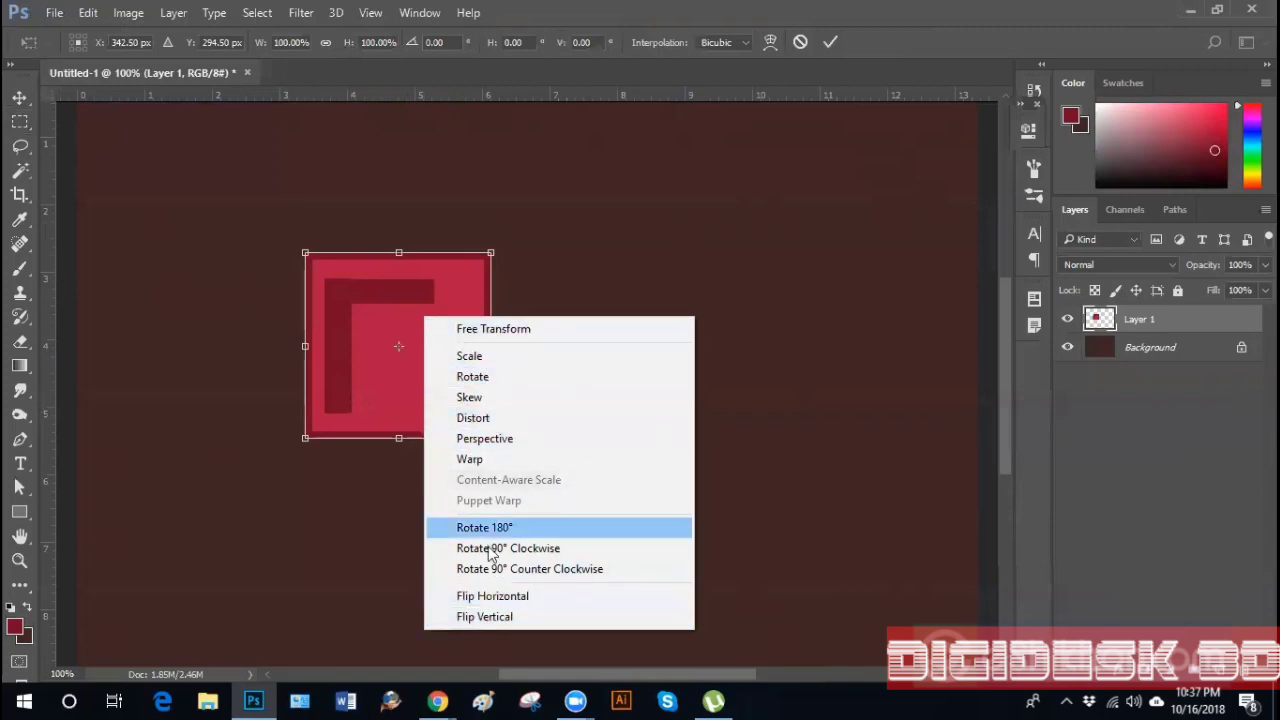
{"action": "key", "text": "Escape"}
{"action": "key", "text": "Escape"}
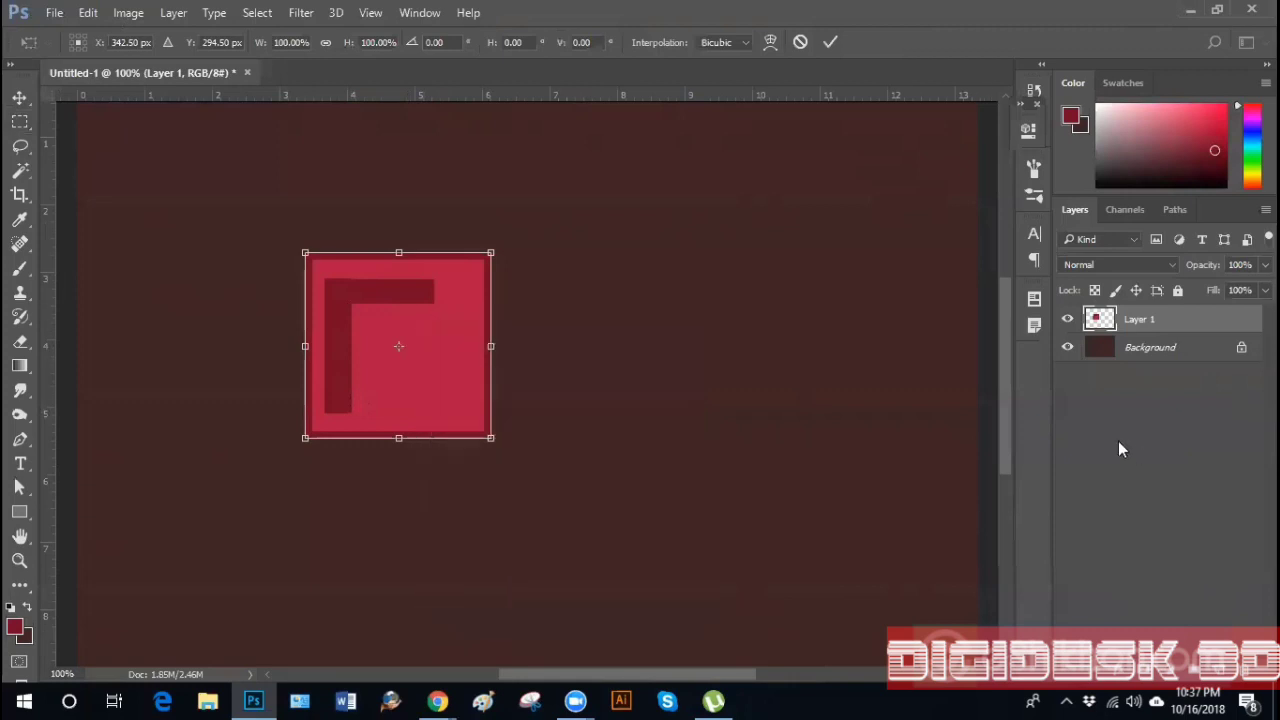
{"action": "key", "text": "ctrl+t"}
{"action": "right_click", "coordinate": [439, 324]}
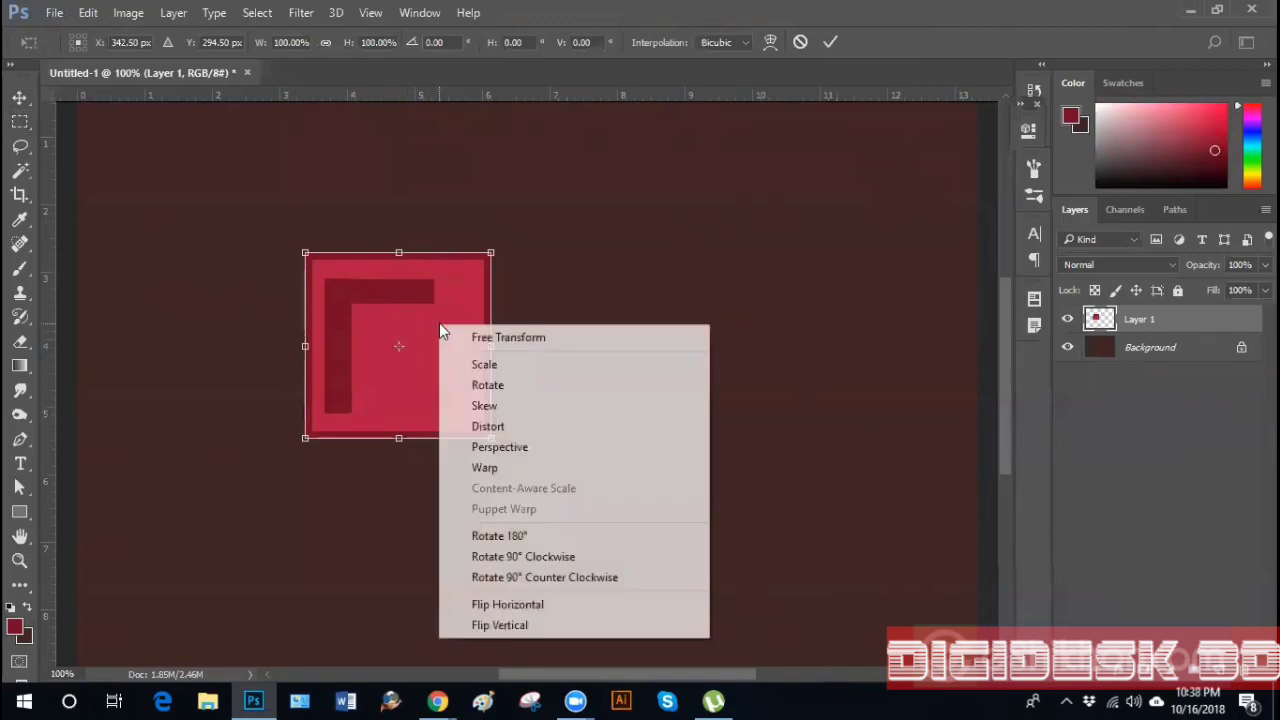
{"action": "left_click", "coordinate": [542, 604]}
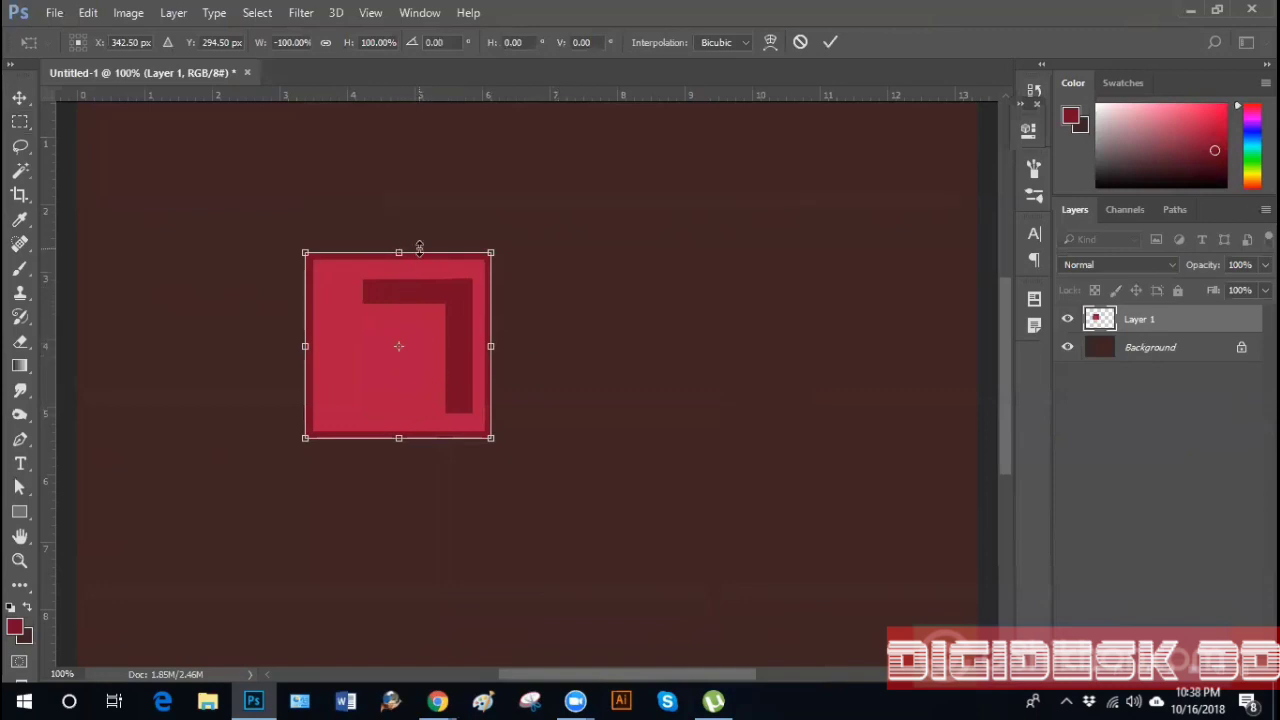
Flip the marked square vertically on top of the horizontal flip, apply the transform, and undo both flips
{"action": "right_click", "coordinate": [416, 369]}
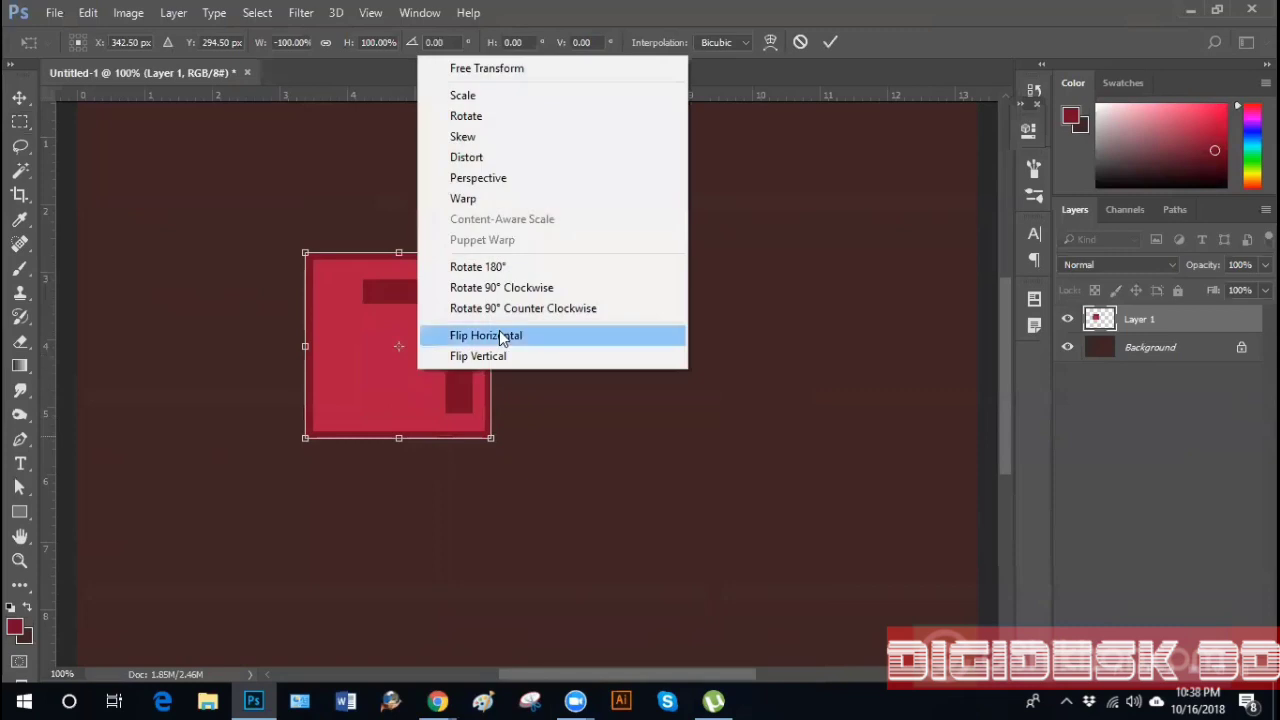
{"action": "left_click", "coordinate": [533, 360]}
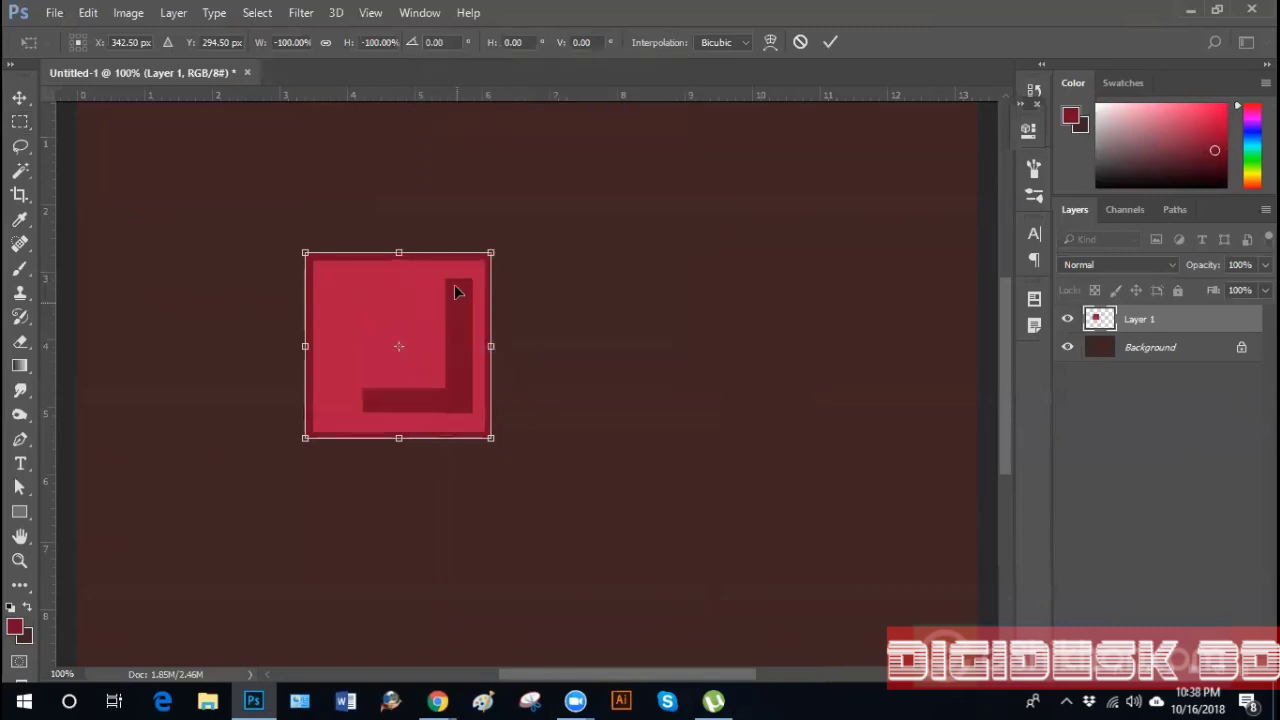
{"action": "key", "text": "Return"}
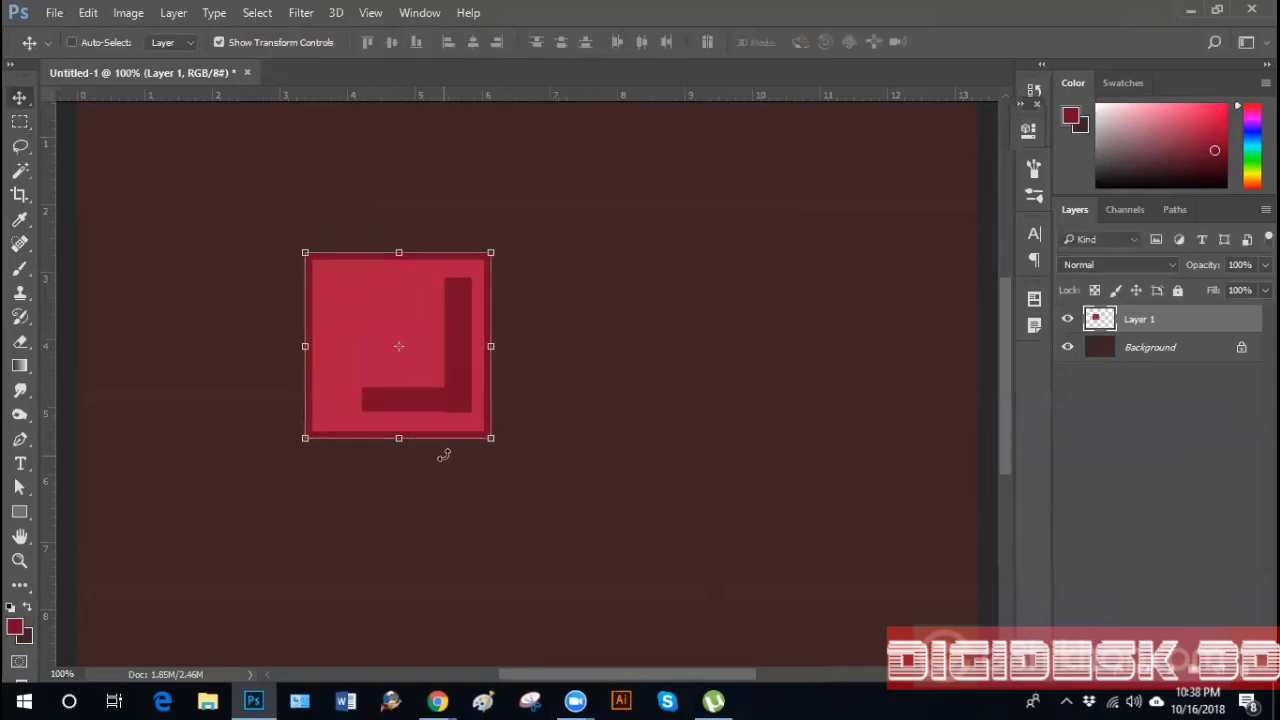
{"action": "key", "text": "ctrl+alt+z"}
{"action": "key", "text": "ctrl+alt+z"}
{"action": "key", "text": "ctrl+d"}
Examine the Stroke and Transform commands and compare them with the layer effects available for Layer 1
{"action": "left_click", "coordinate": [88, 12]}
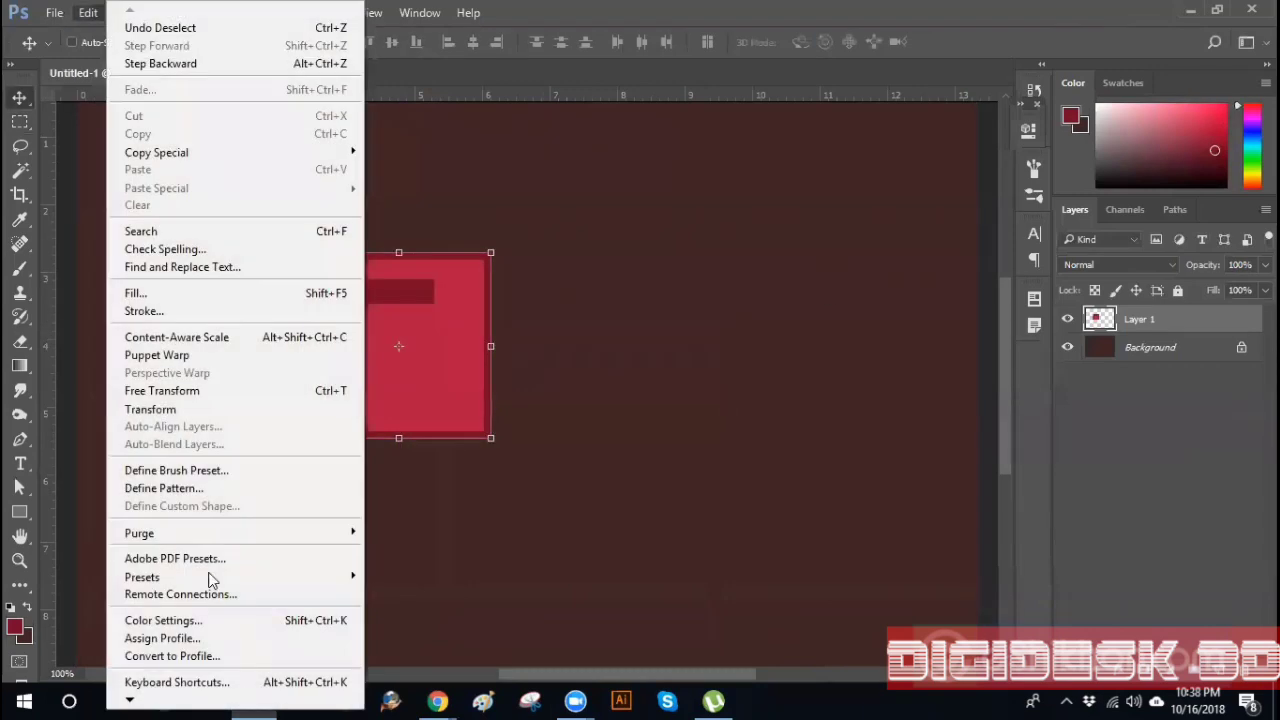
{"action": "mouse_move", "coordinate": [255, 413]}
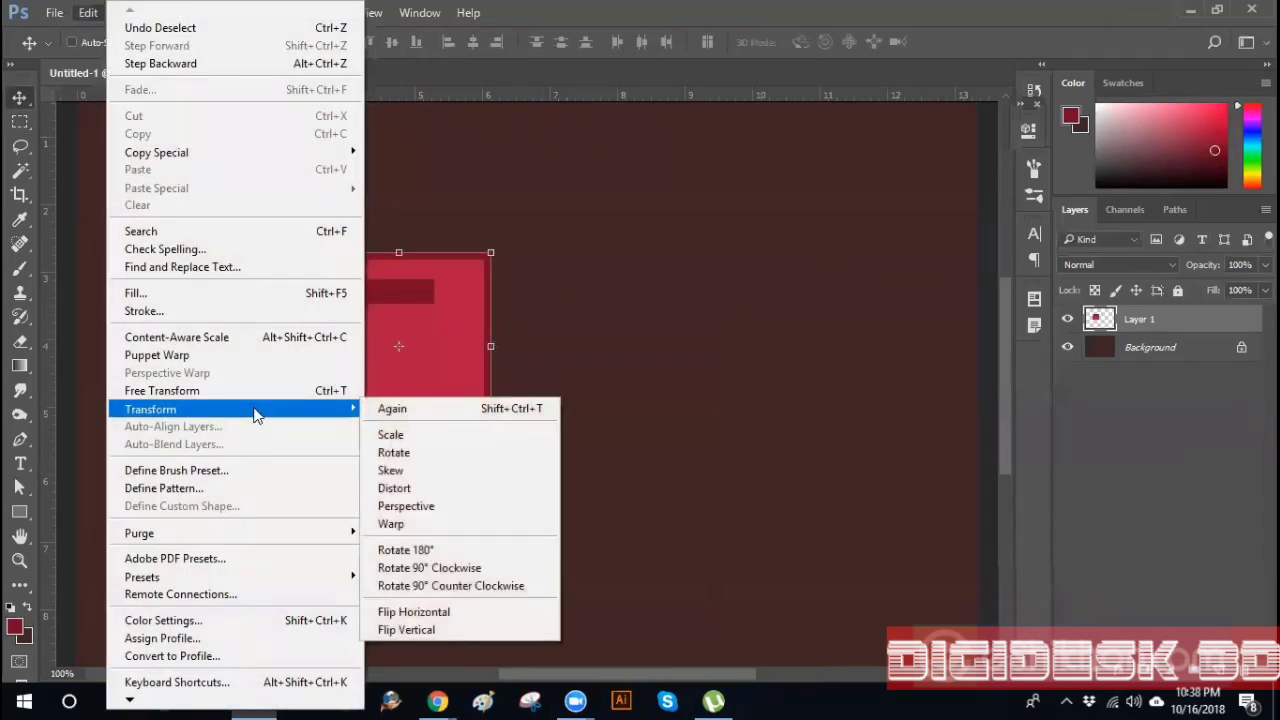
{"action": "left_click", "coordinate": [1111, 461]}
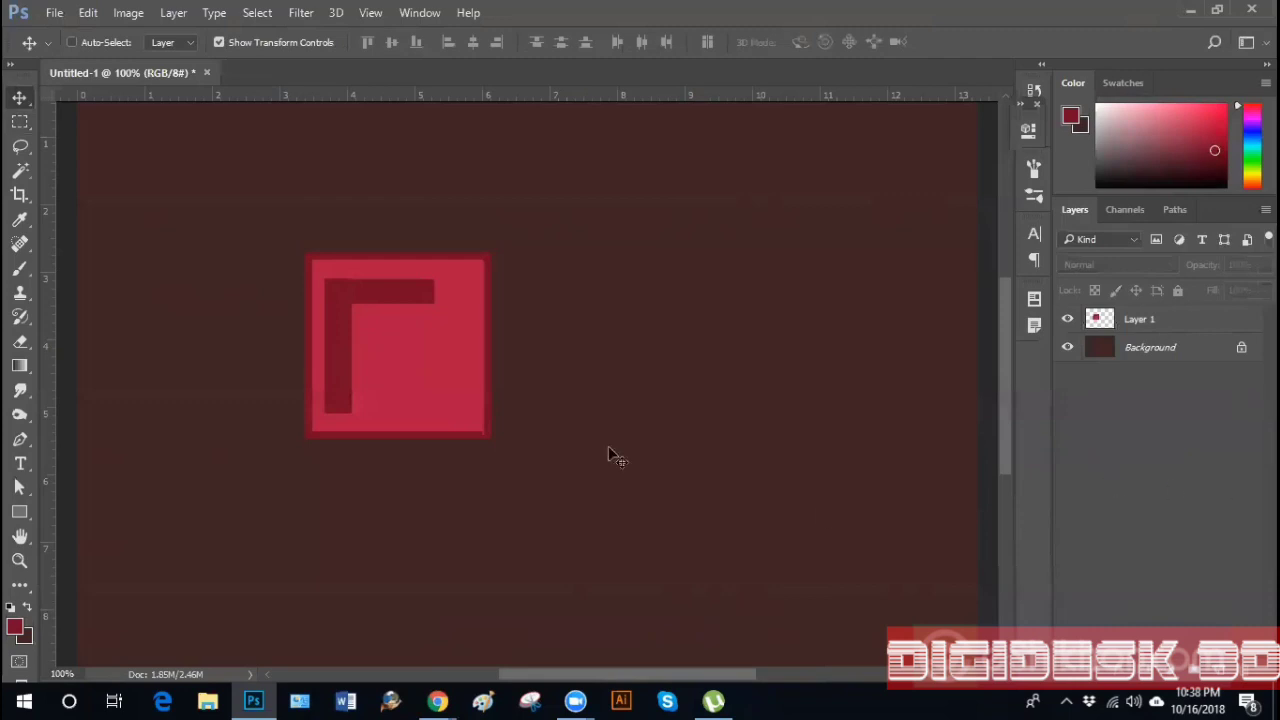
{"action": "left_click", "coordinate": [1160, 322]}
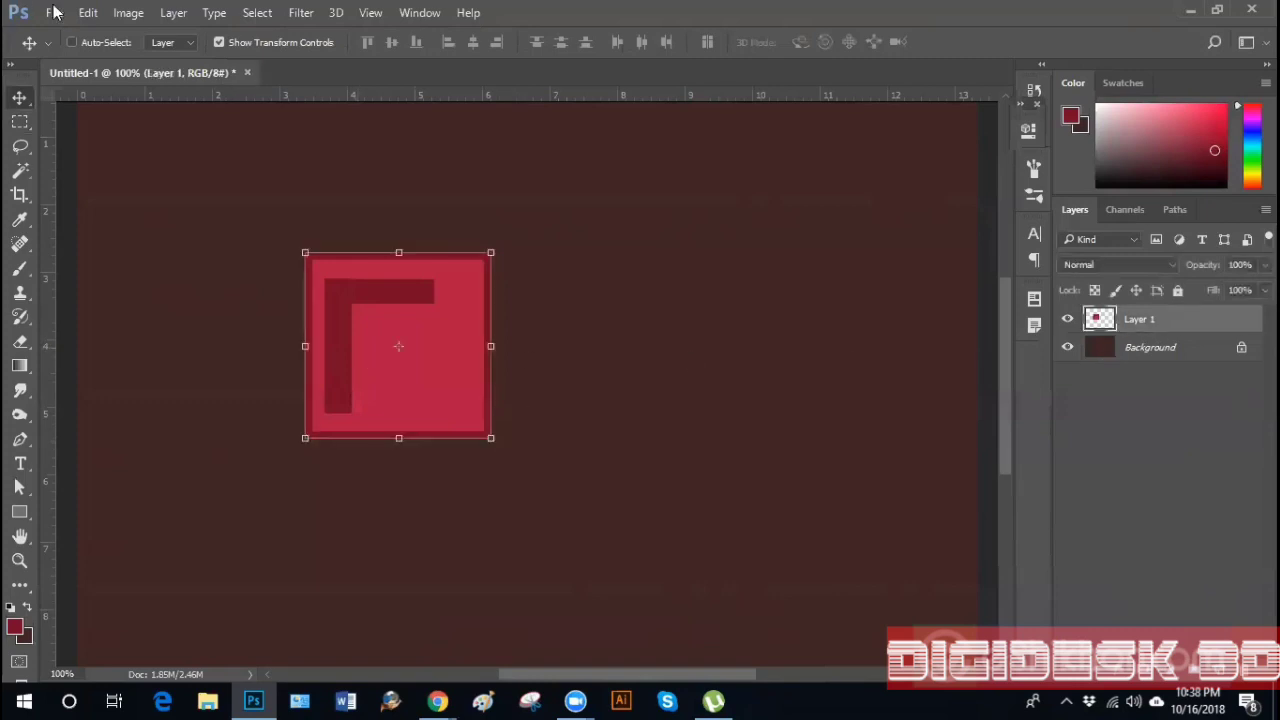
{"action": "left_click", "coordinate": [88, 12]}
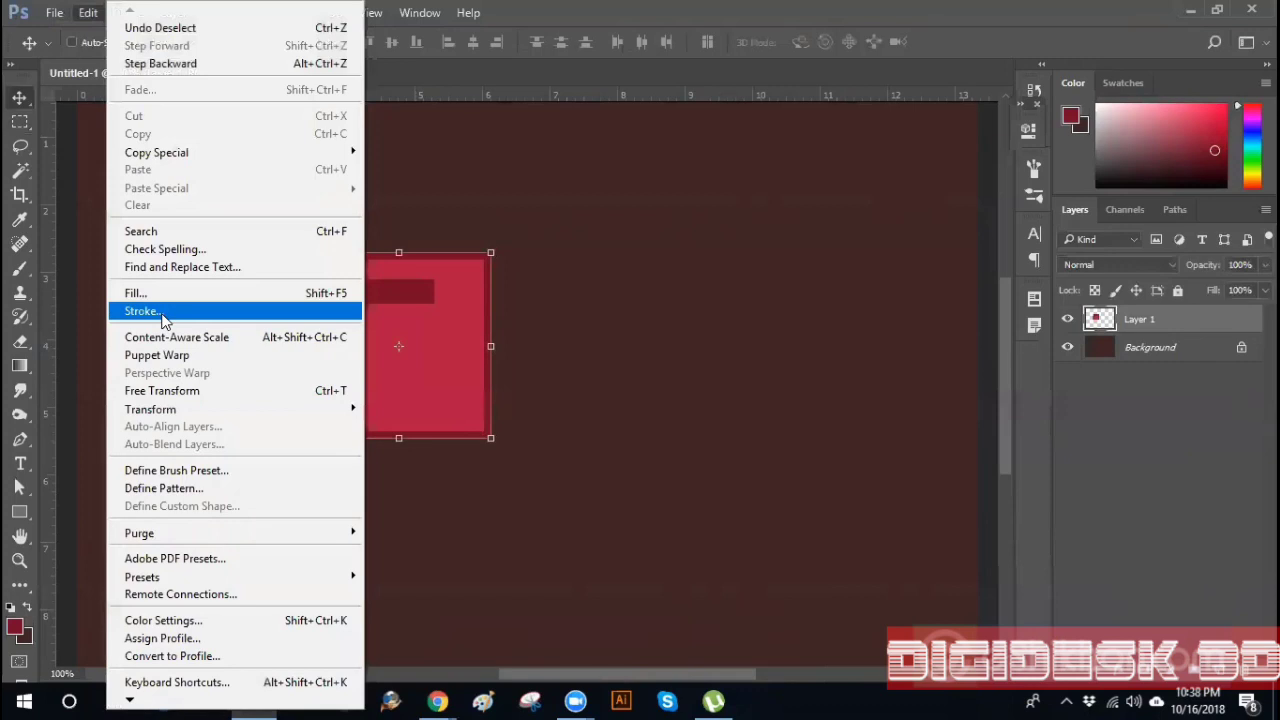
{"action": "left_click", "coordinate": [1127, 676]}
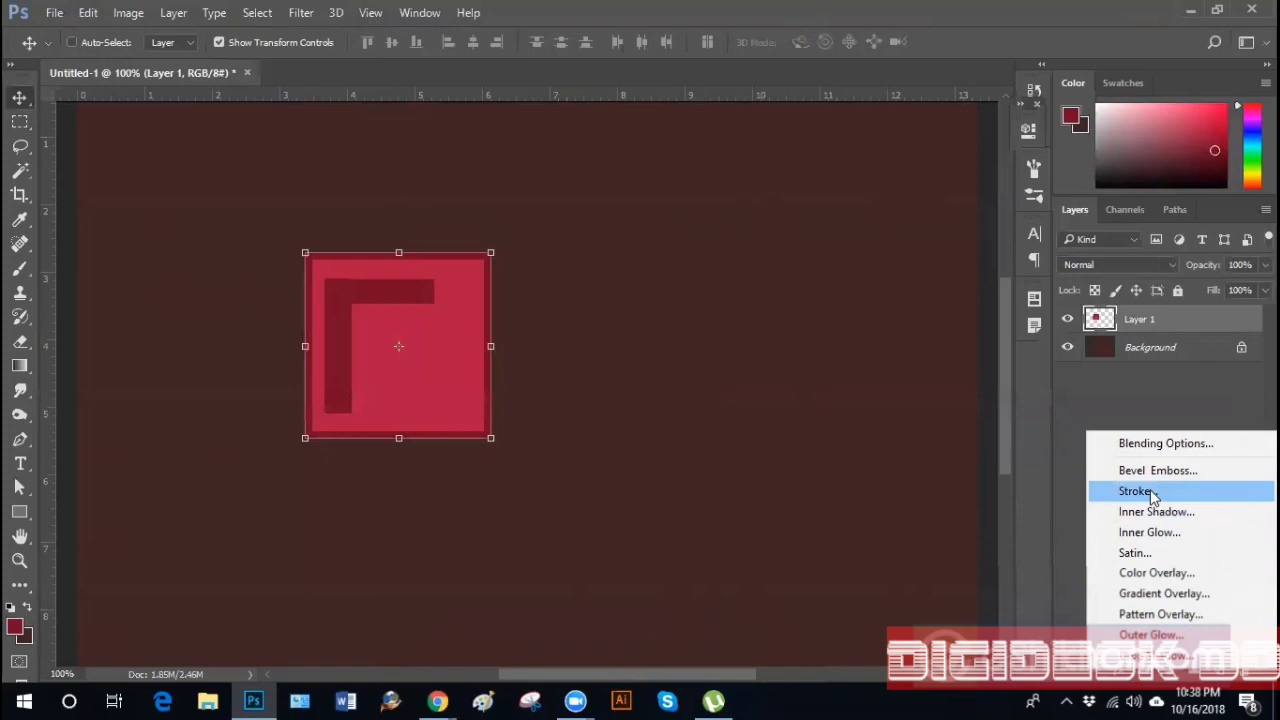
{"action": "left_click", "coordinate": [90, 14]}
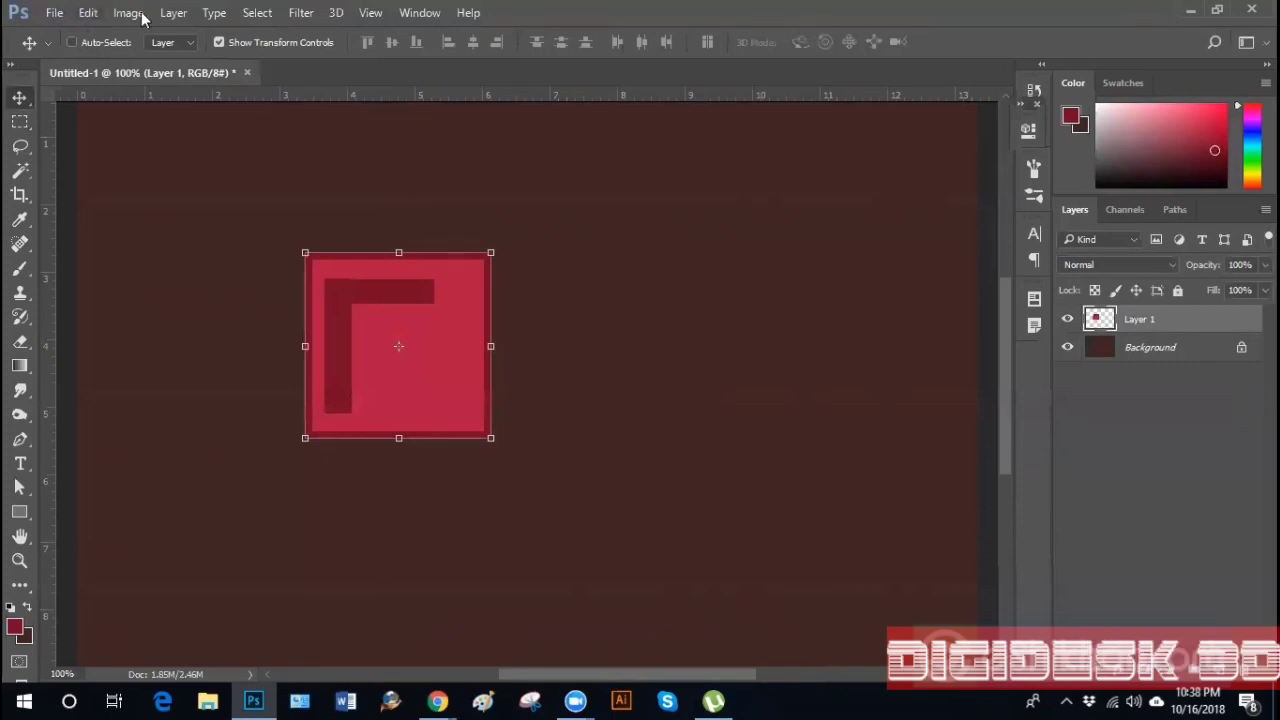
{"action": "left_click", "coordinate": [89, 14]}
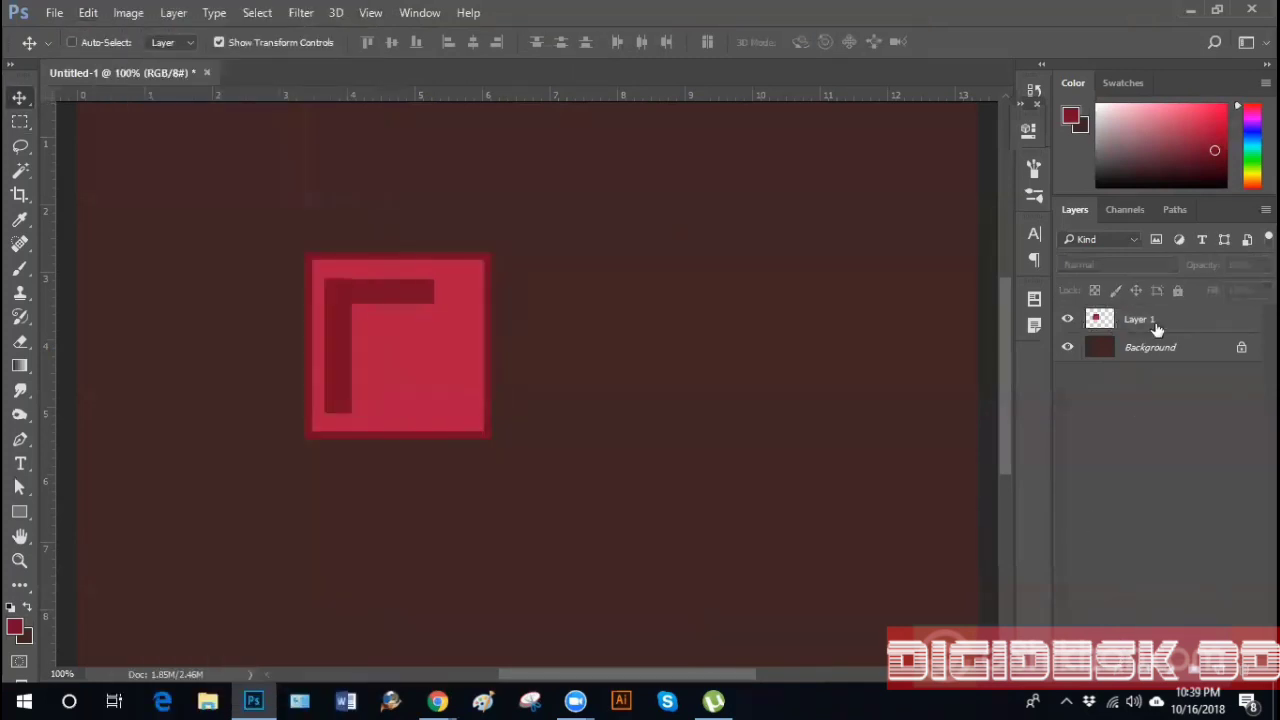
{"action": "left_click", "coordinate": [1157, 330]}
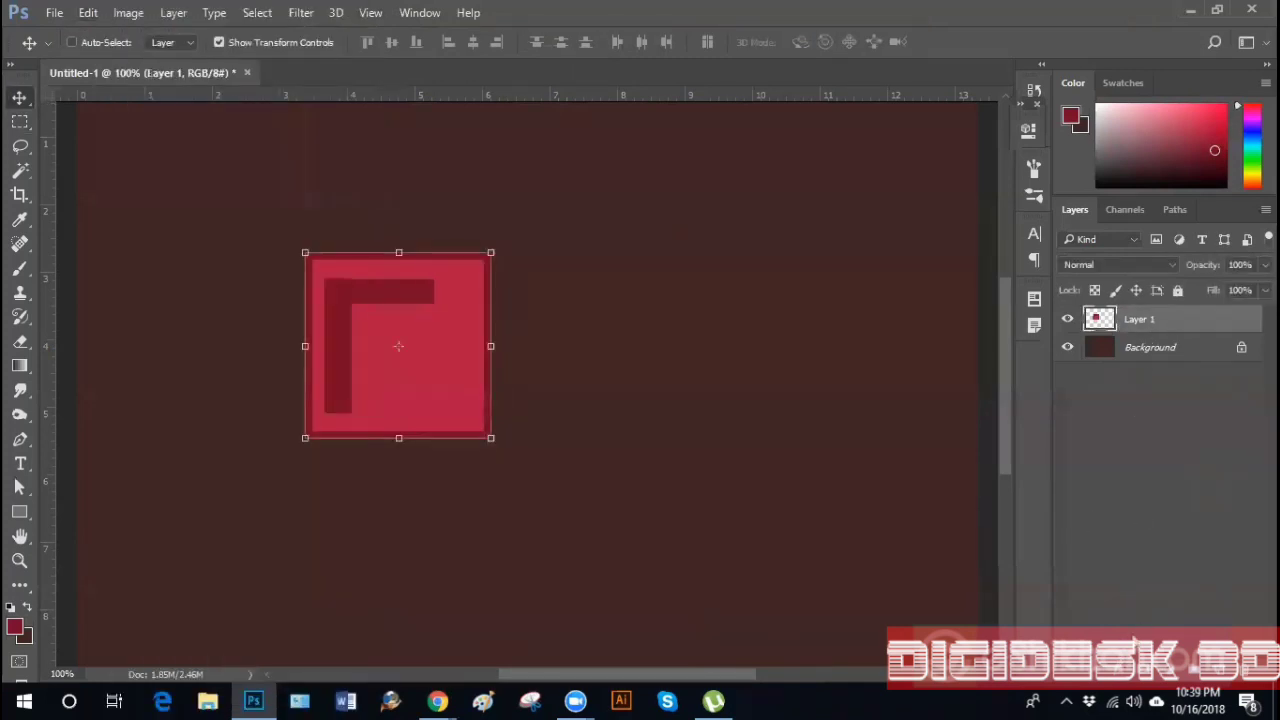
{"action": "left_click", "coordinate": [1117, 682]}
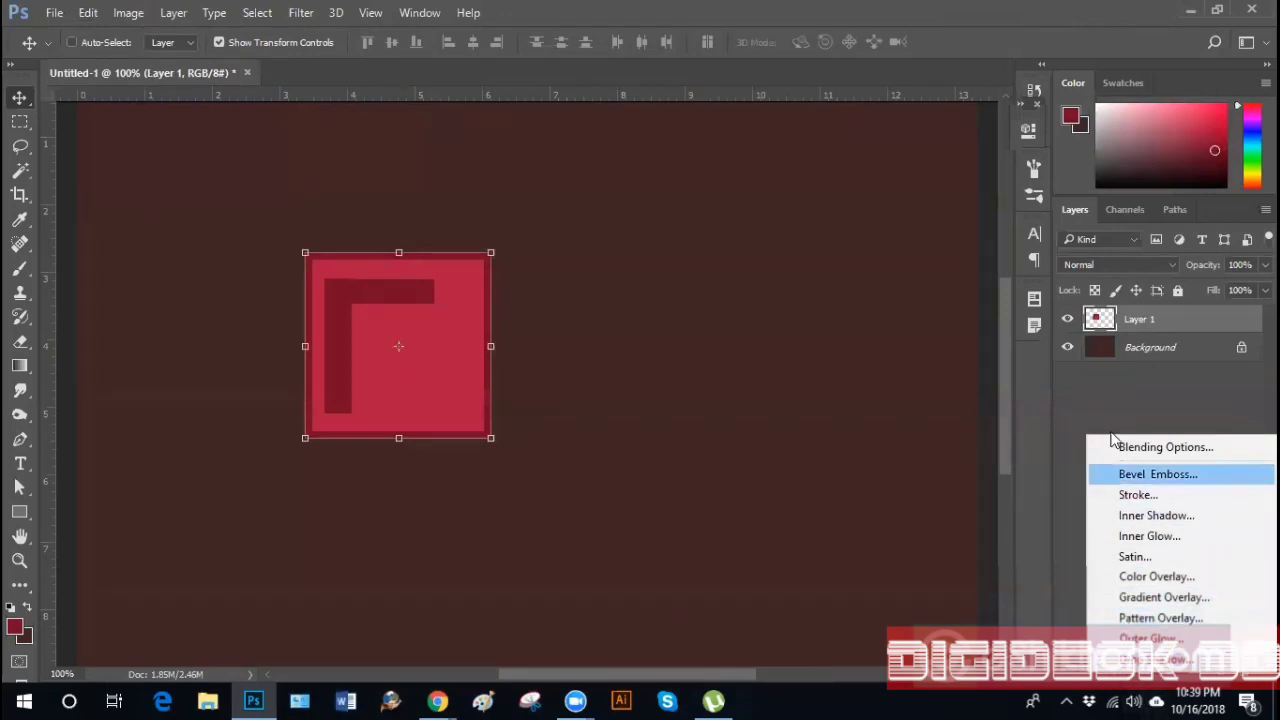
{"action": "left_click", "coordinate": [1093, 386]}
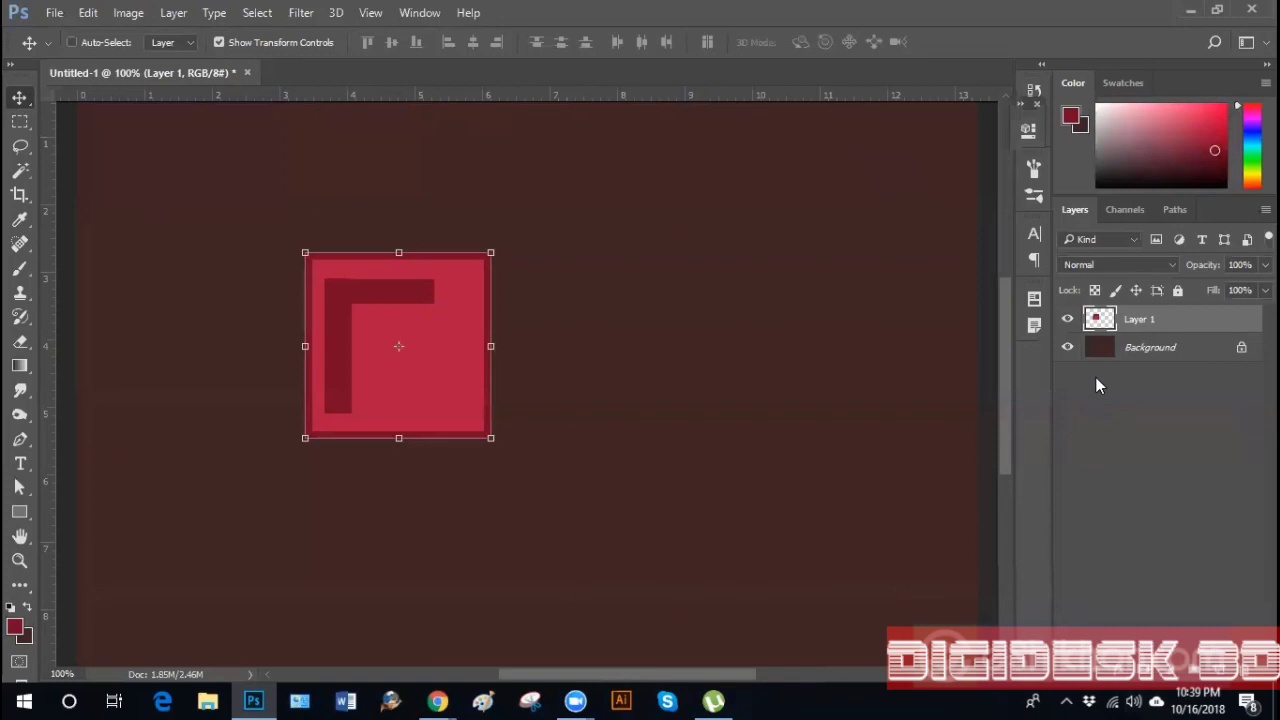
{"action": "left_click", "coordinate": [87, 15]}
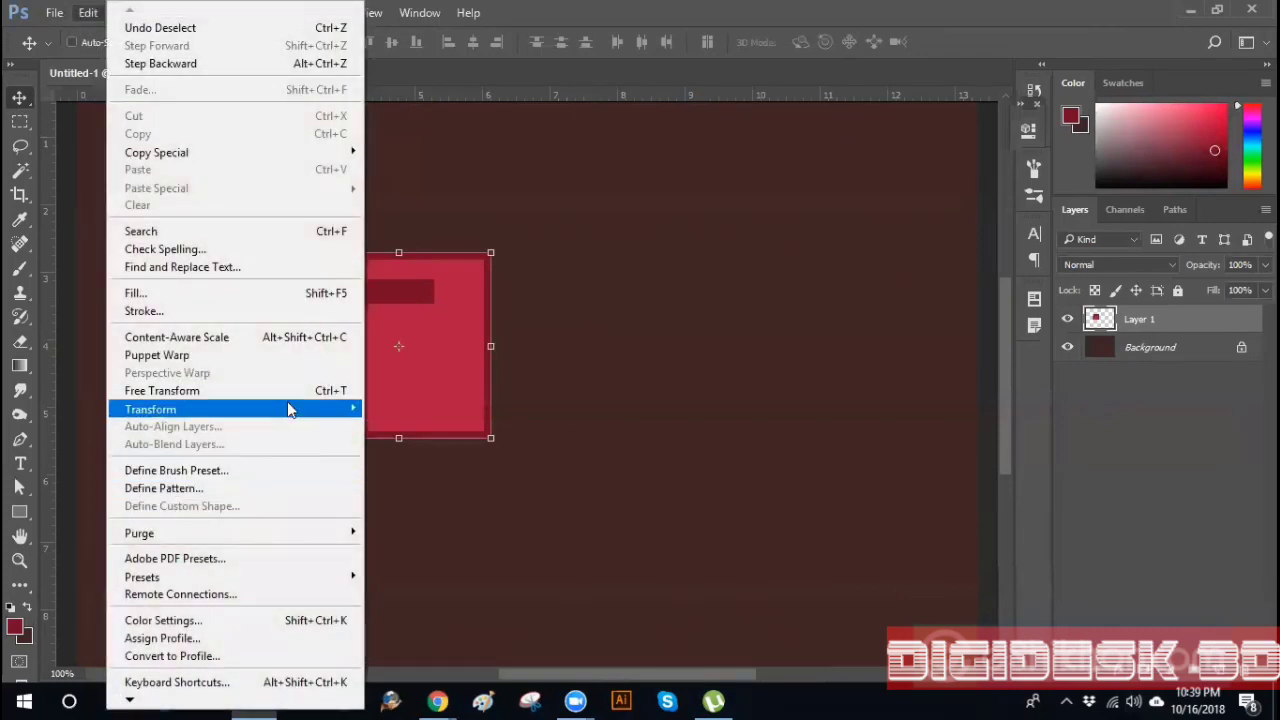
{"action": "mouse_move", "coordinate": [288, 409]}
{"action": "left_click", "coordinate": [1124, 512]}
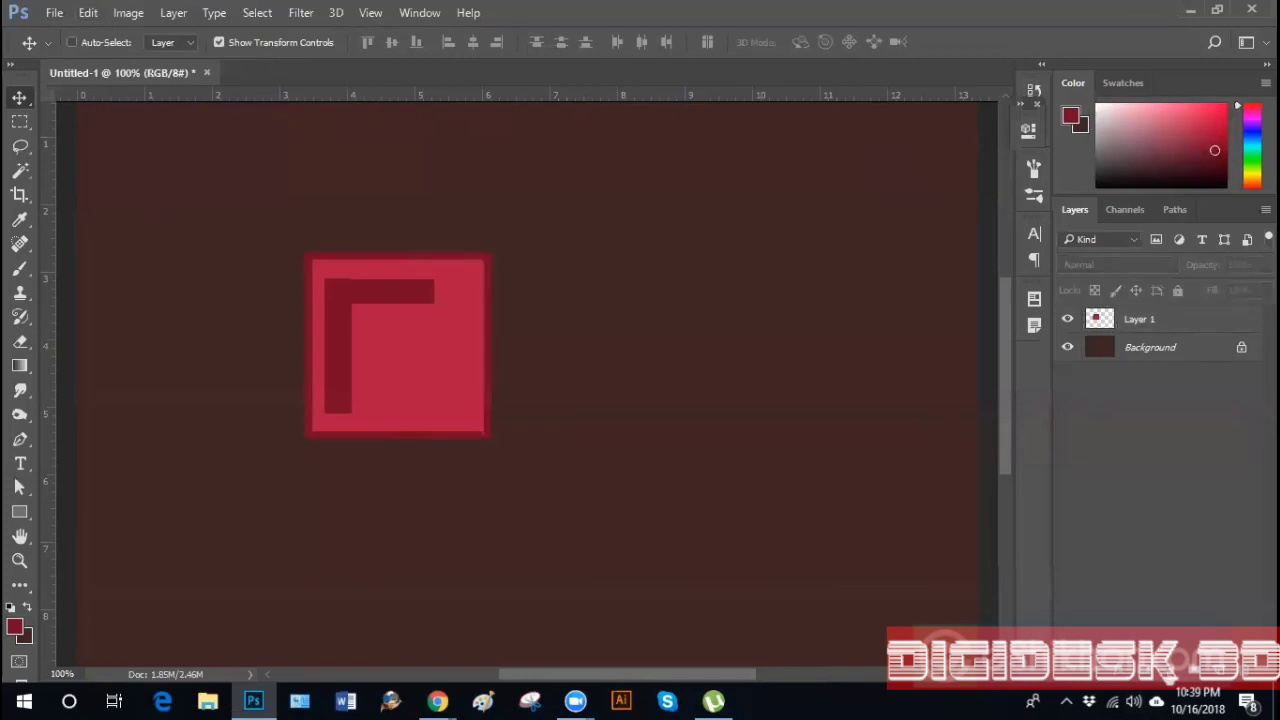
{"action": "left_click", "coordinate": [1174, 331]}
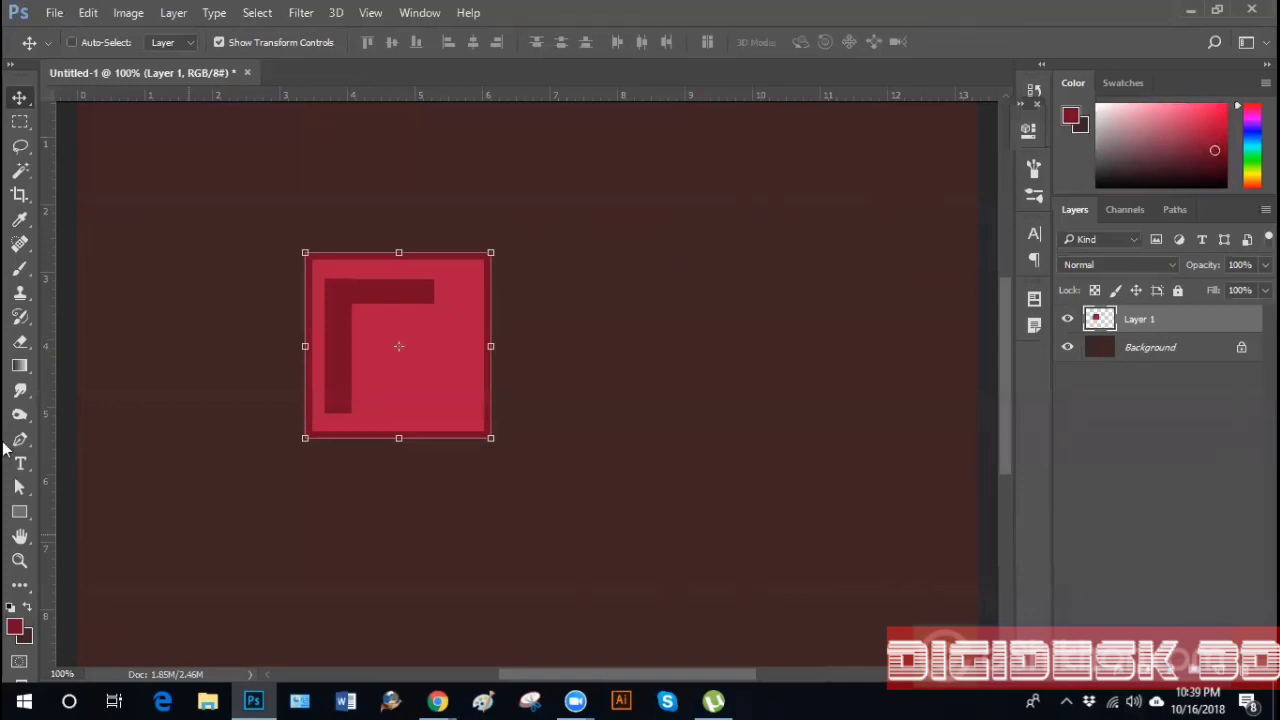
{"action": "left_click", "coordinate": [21, 122]}
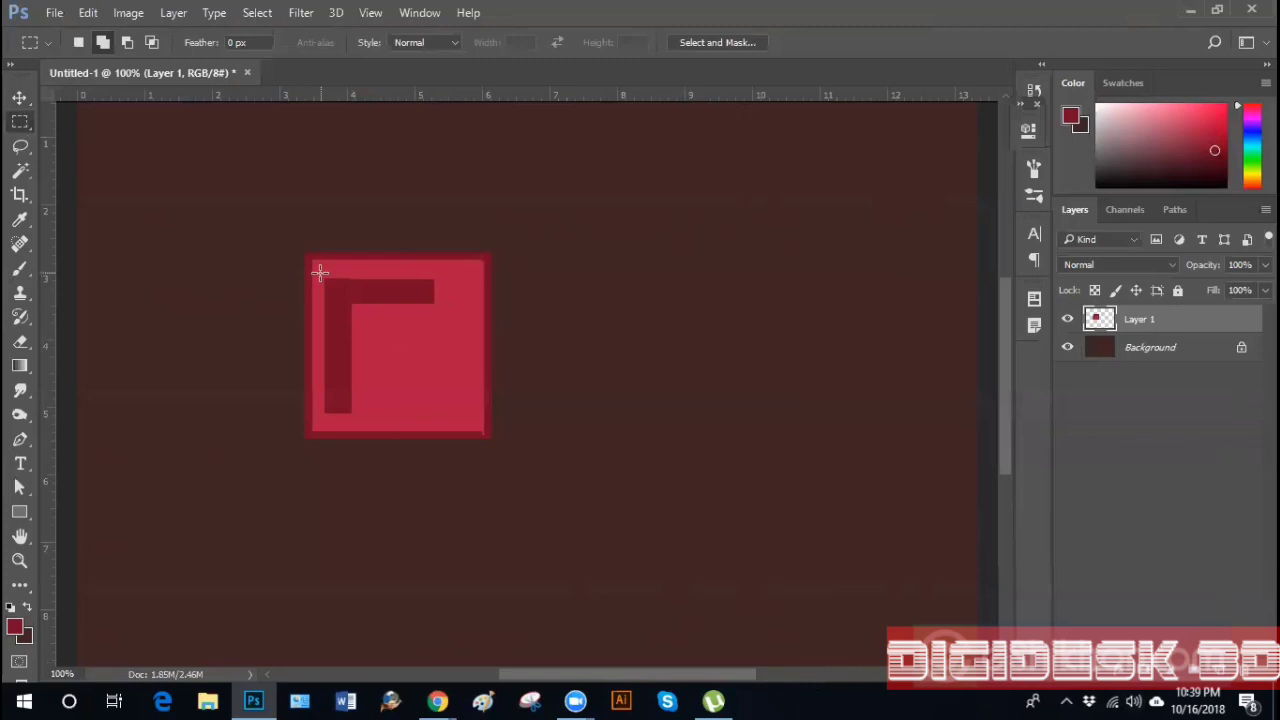
{"action": "left_click", "coordinate": [19, 97]}
{"action": "left_click", "coordinate": [1120, 428]}
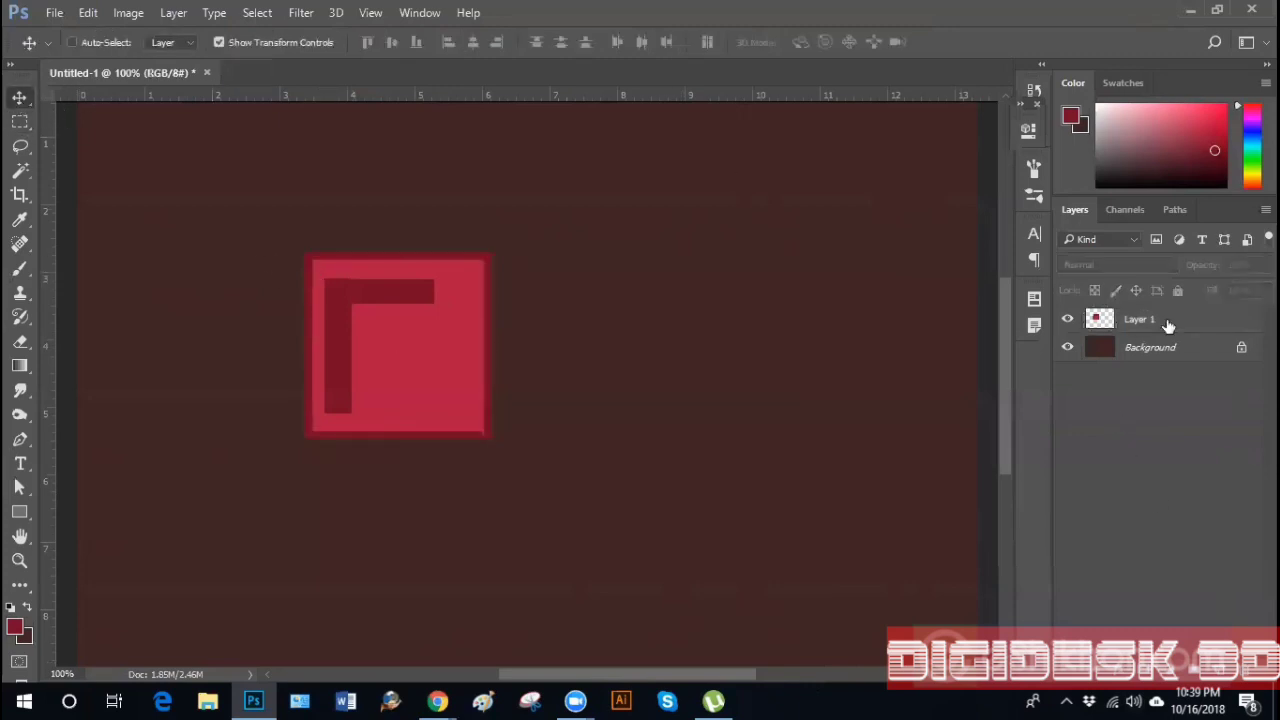
Delete Layer 1 directly and again with a confirmed deletion, undoing each deletion
{"action": "left_click", "coordinate": [1168, 322]}
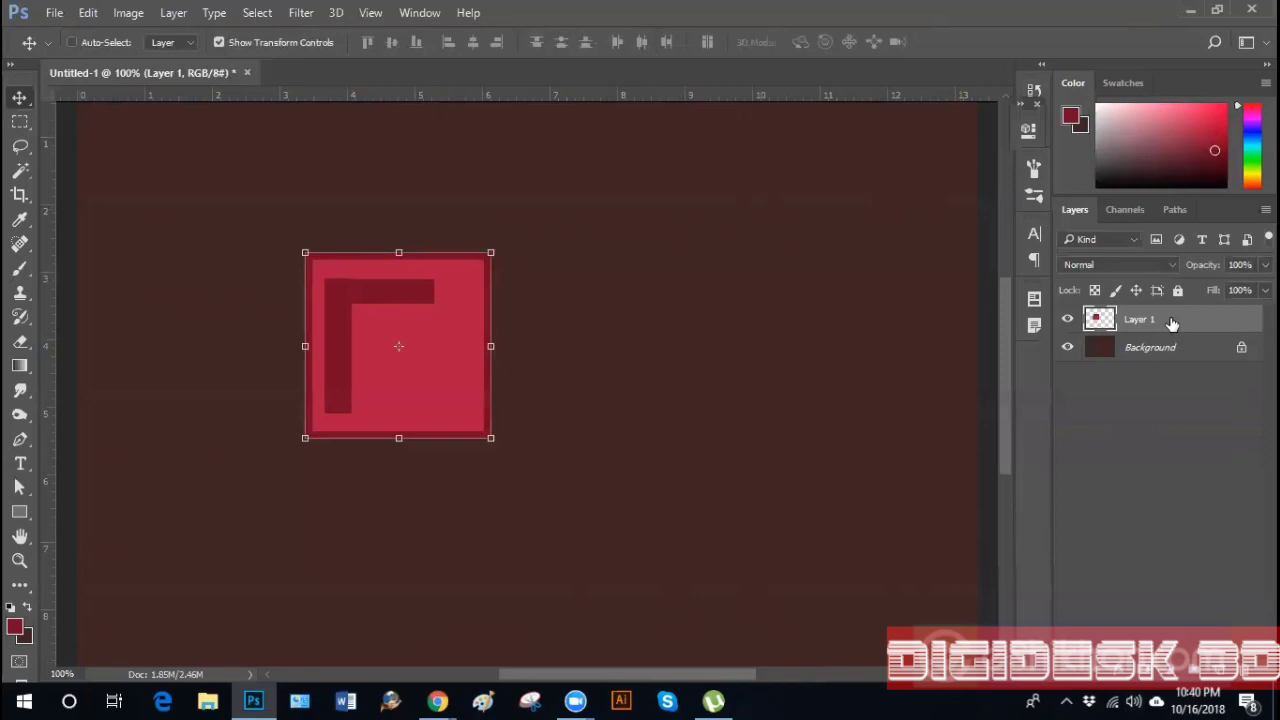
{"action": "key", "text": "Delete"}
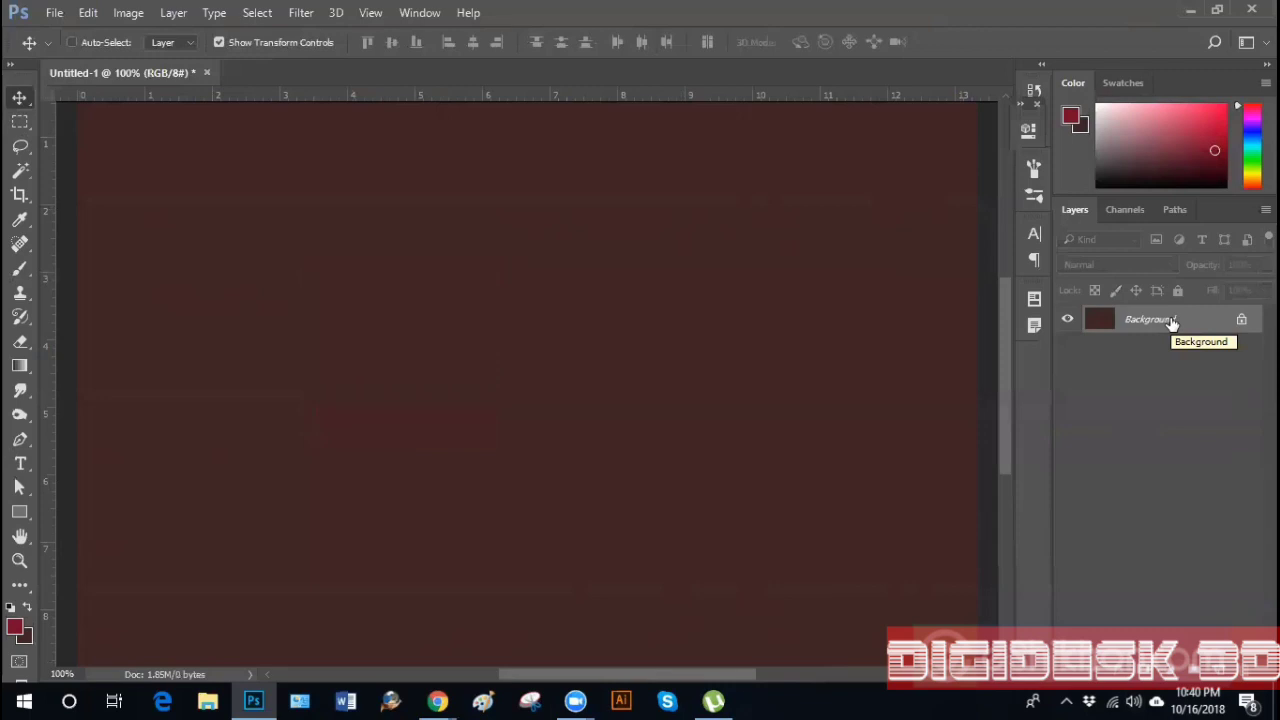
{"action": "key", "text": "ctrl+z"}
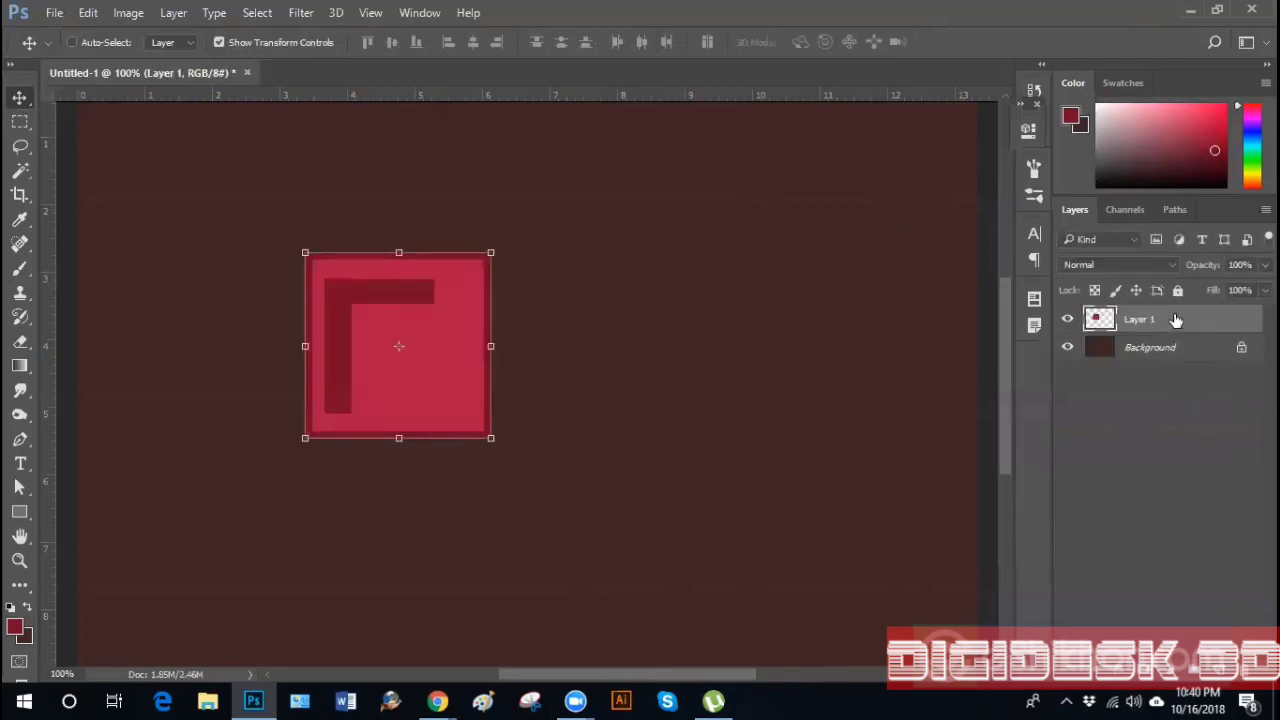
{"action": "left_click", "coordinate": [1241, 674]}
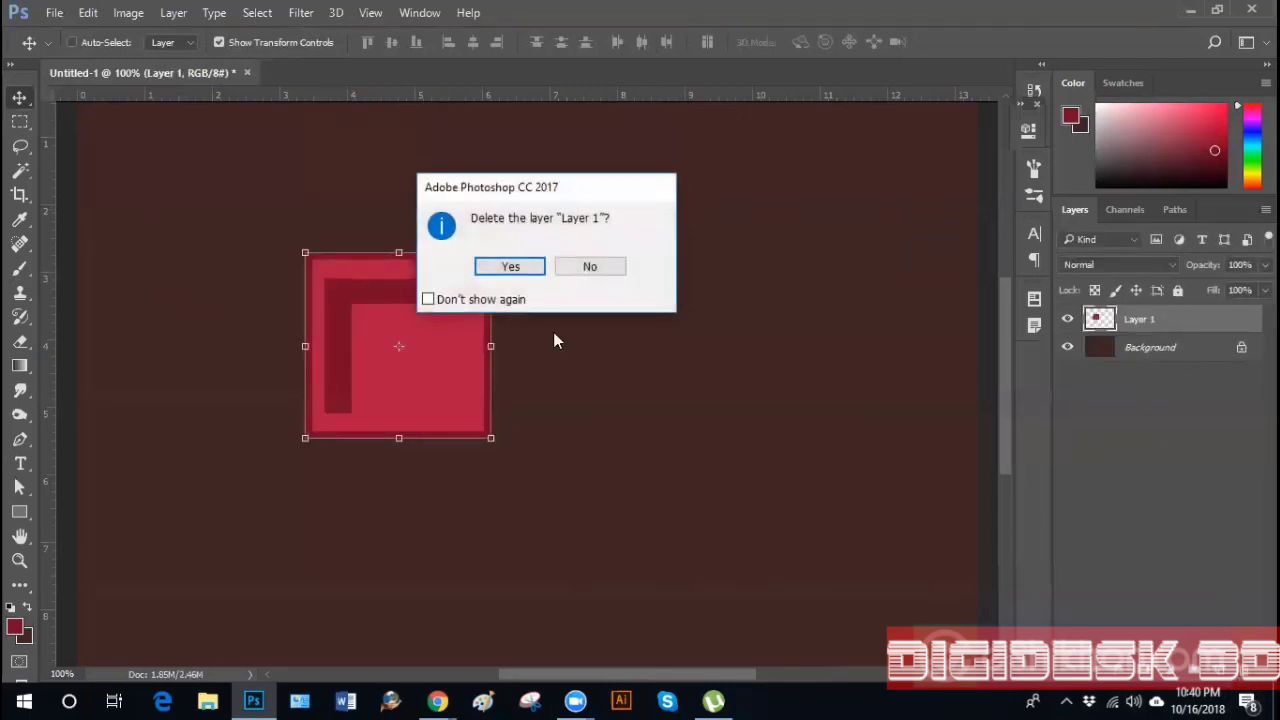
{"action": "left_click", "coordinate": [523, 266]}
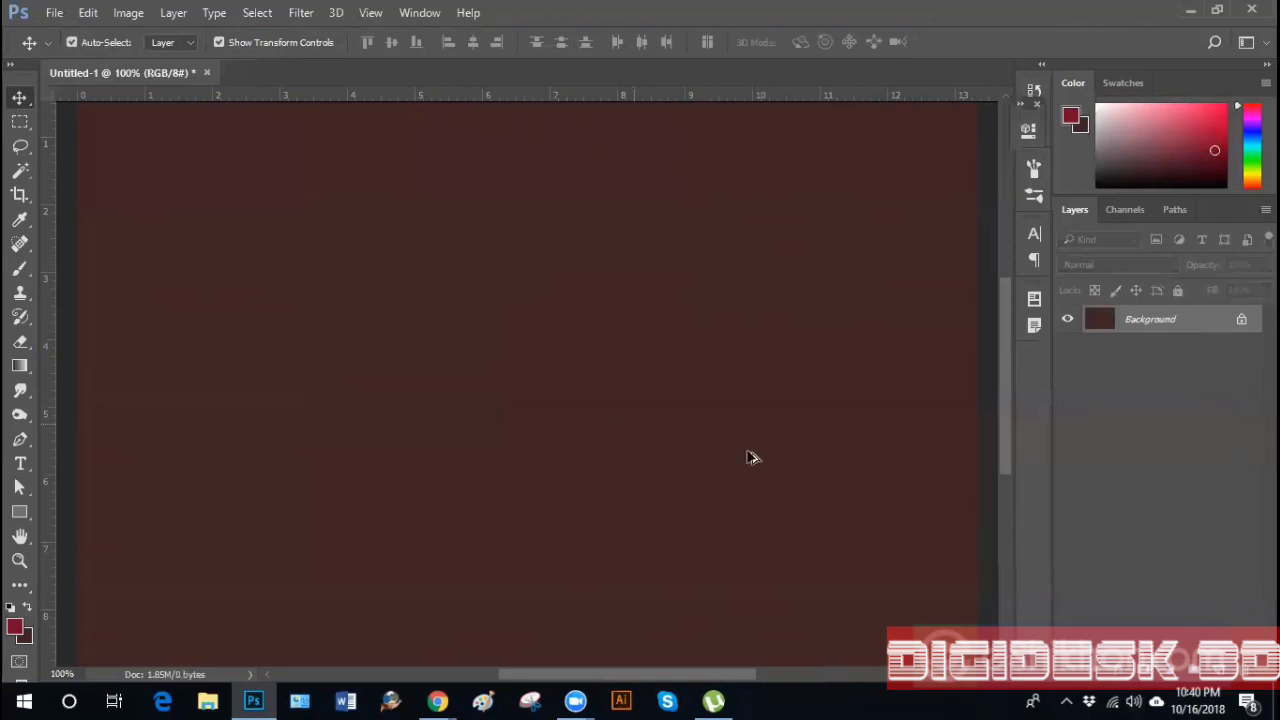
{"action": "key", "text": "ctrl+z"}
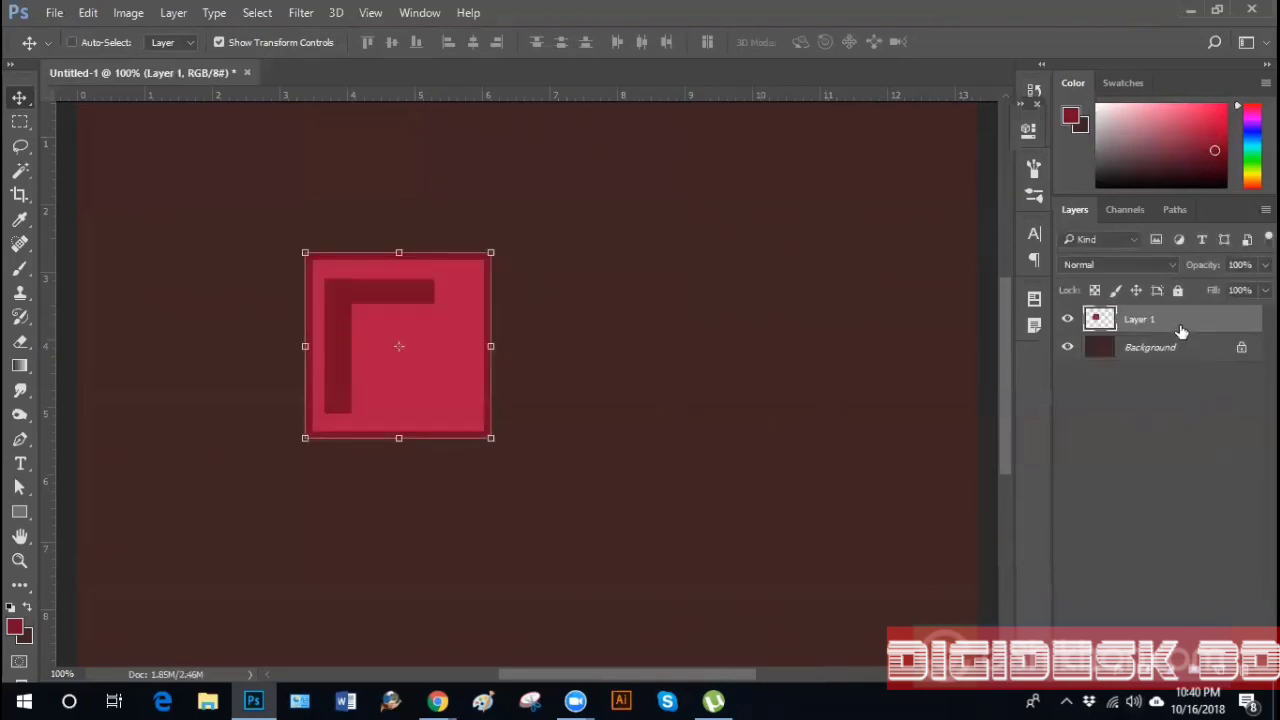
Clear the right-hand strip of the square on Layer 1 using a tall rectangular marquee, and undo the clearing and remove the selection
{"action": "left_click", "coordinate": [19, 121]}
{"action": "left_click_drag", "start_coordinate": [530, 488], "coordinate": [432, 147]}
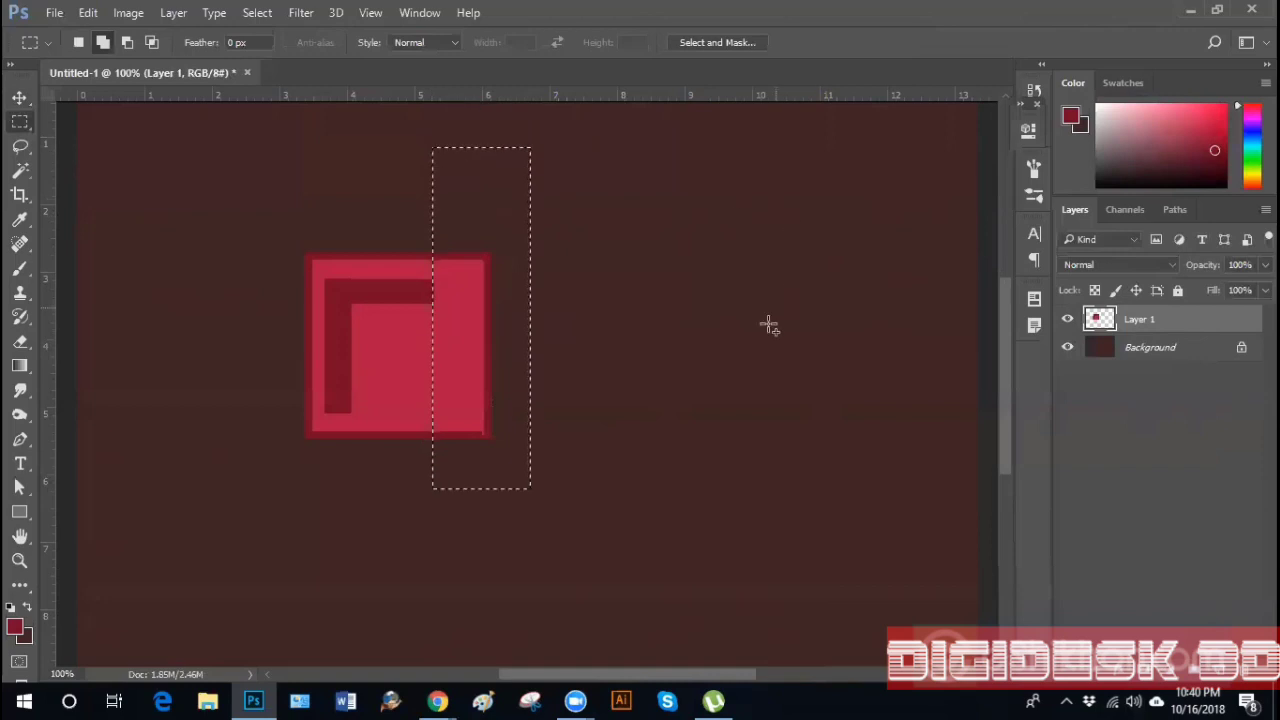
{"action": "key", "text": "Delete"}
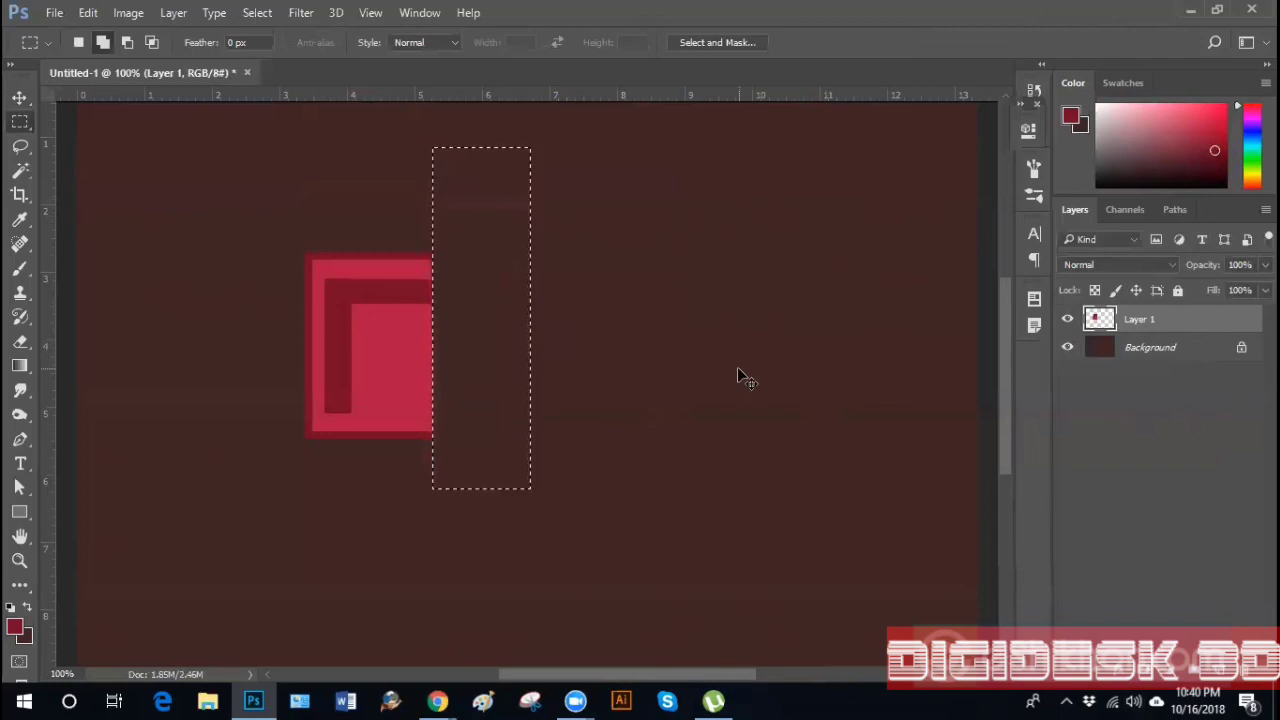
{"action": "key", "text": "ctrl+d"}
{"action": "scroll", "coordinate": [738, 369], "scroll_direction": "left", "scroll_amount": 1}
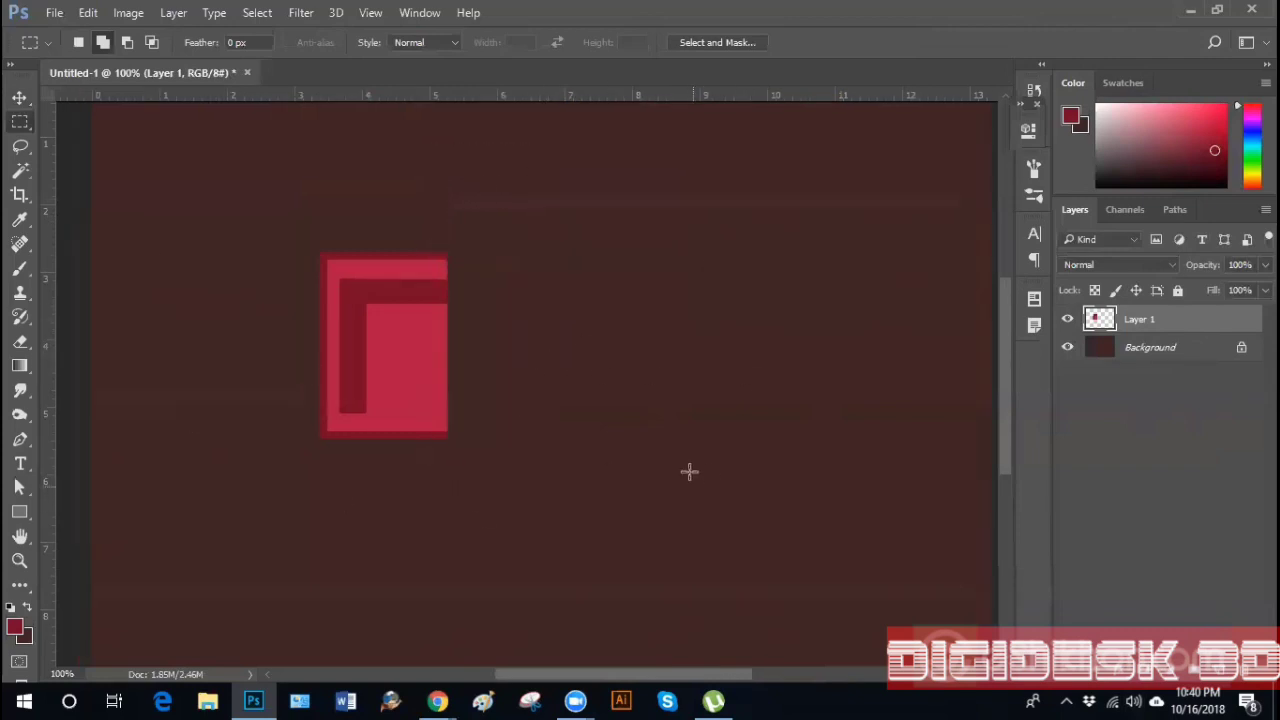
{"action": "left_click", "coordinate": [19, 99]}
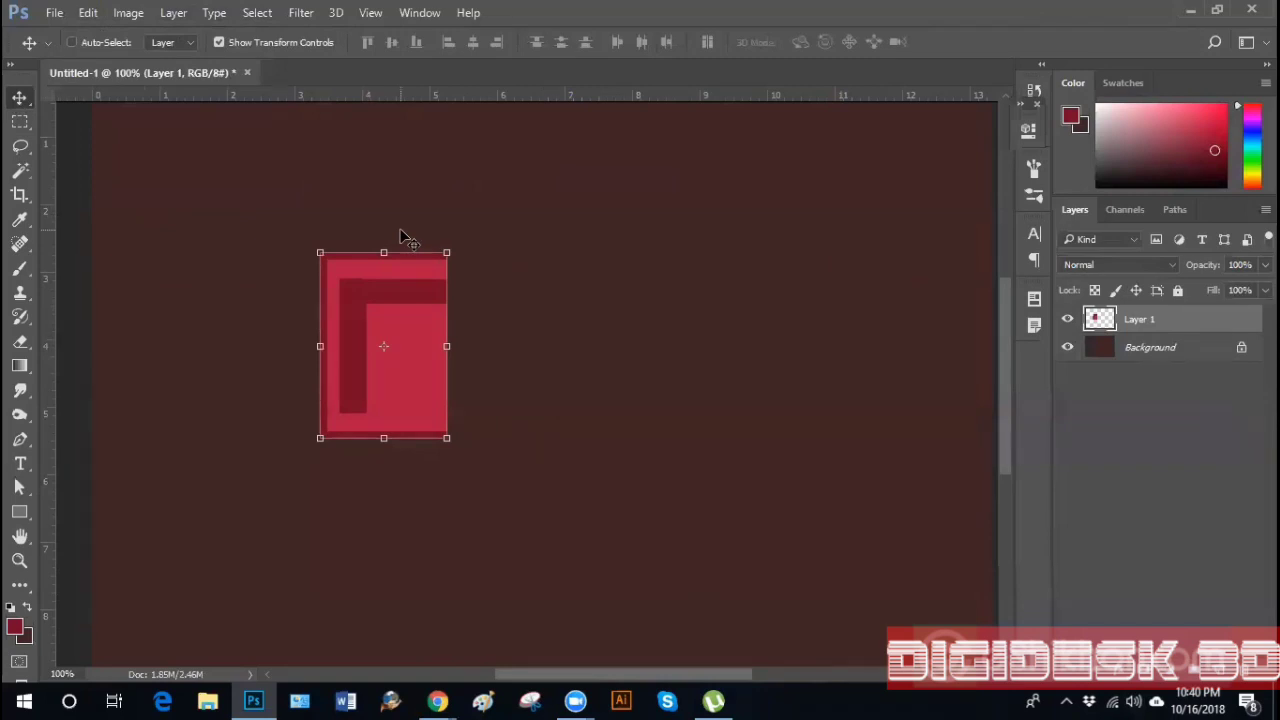
{"action": "key", "text": "ctrl+alt+z"}
{"action": "key", "text": "ctrl+alt+z"}
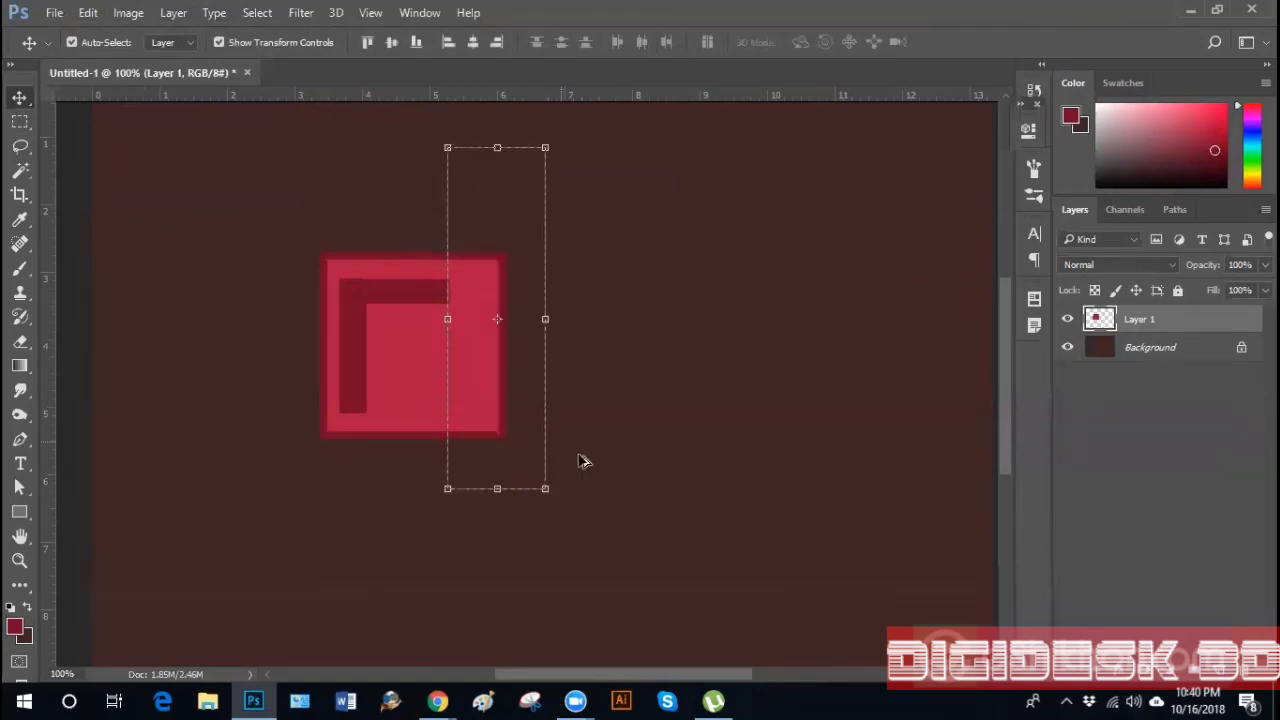
{"action": "key", "text": "ctrl+d"}
Select the right-hand strip of the square with a tall rectangular marquee extending above and below it
{"action": "left_click", "coordinate": [16, 123]}
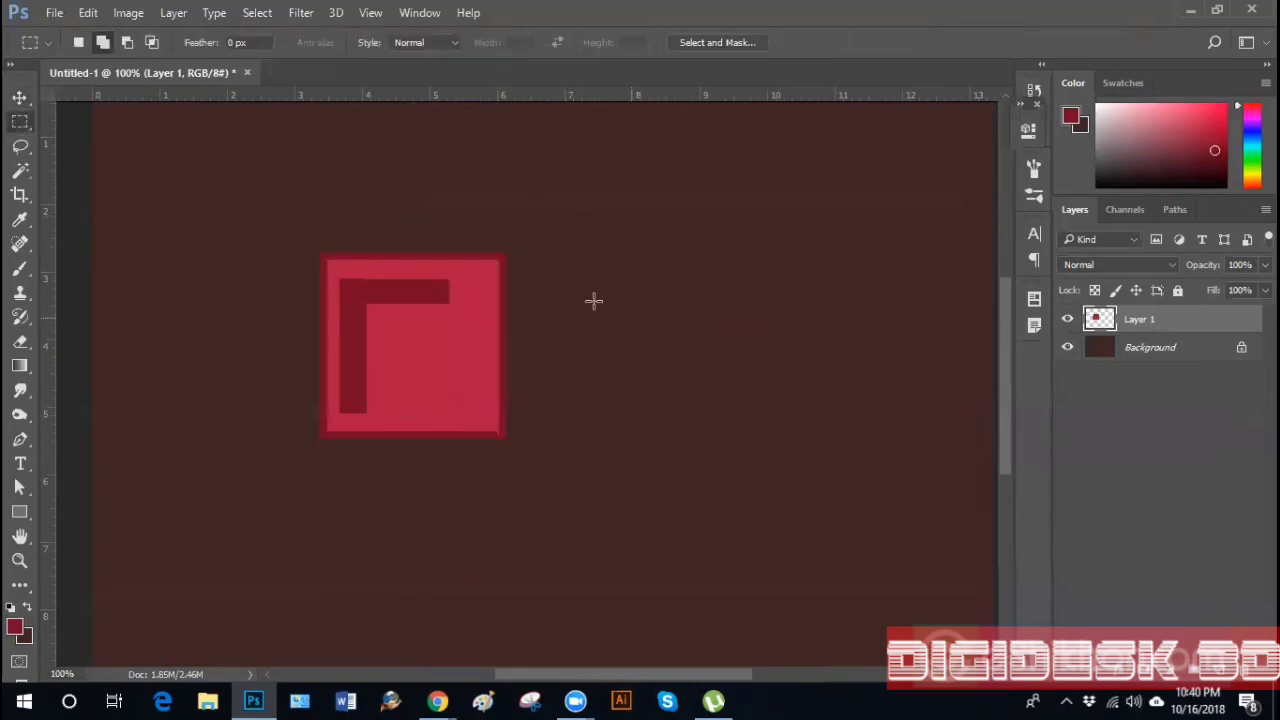
{"action": "left_click_drag", "start_coordinate": [575, 164], "coordinate": [448, 497]}
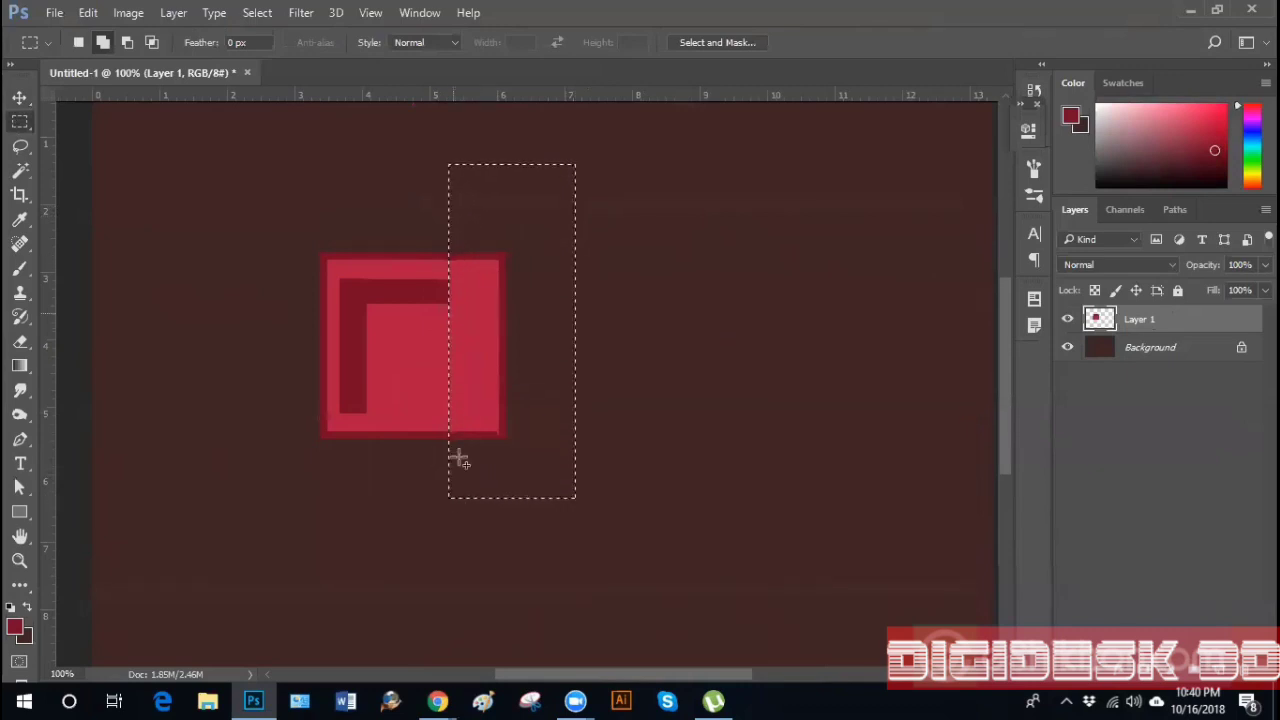